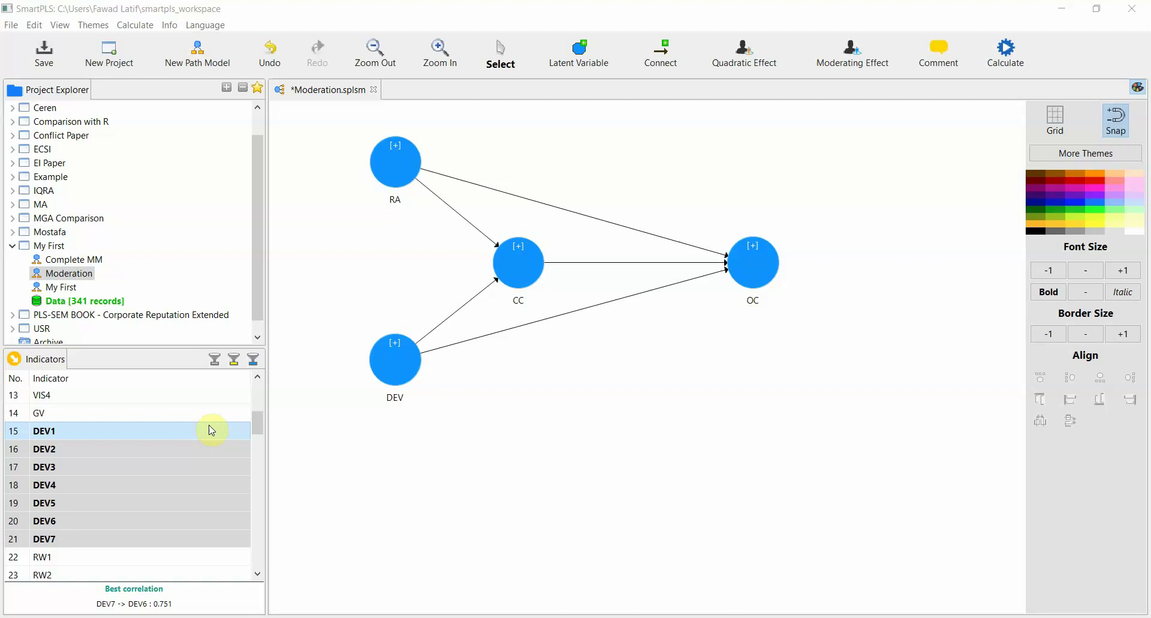
- Scroll the Indicators list to the top so Age and Gender are visible
{"action": "left_click", "coordinate": [264, 422]}
{"action": "left_click_drag", "start_coordinate": [263, 421], "coordinate": [257, 390]}
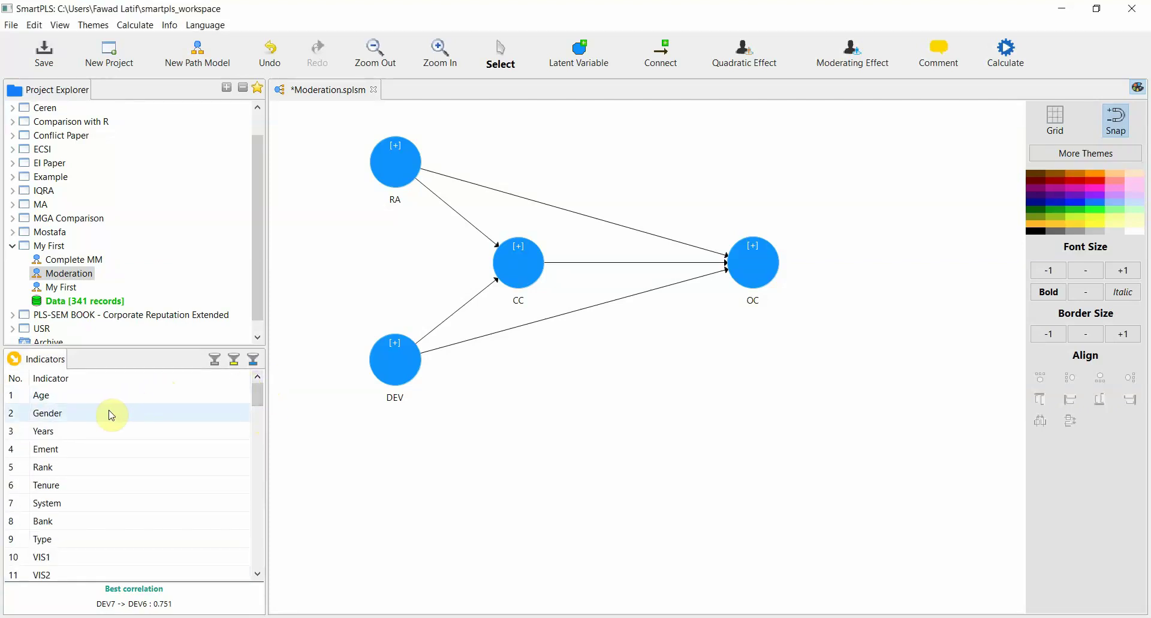
- Place Gender and Age on empty canvas below the model as Latent Variables 1 and 2
{"action": "left_click_drag", "start_coordinate": [111, 414], "coordinate": [593, 394]}
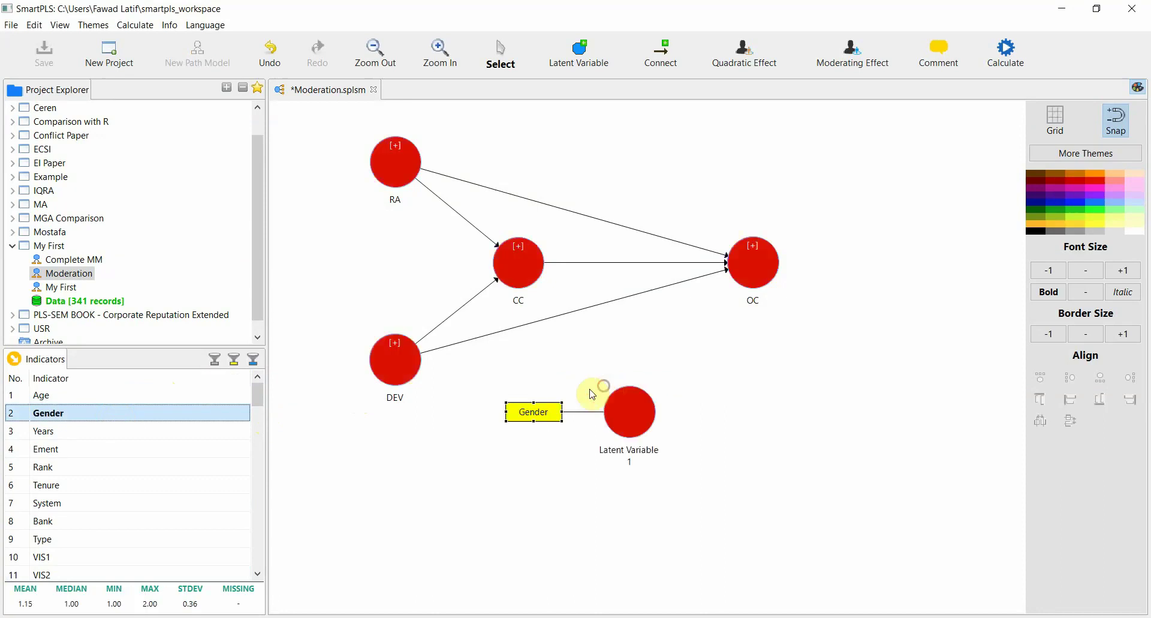
{"action": "left_click_drag", "start_coordinate": [44, 400], "coordinate": [783, 402]}
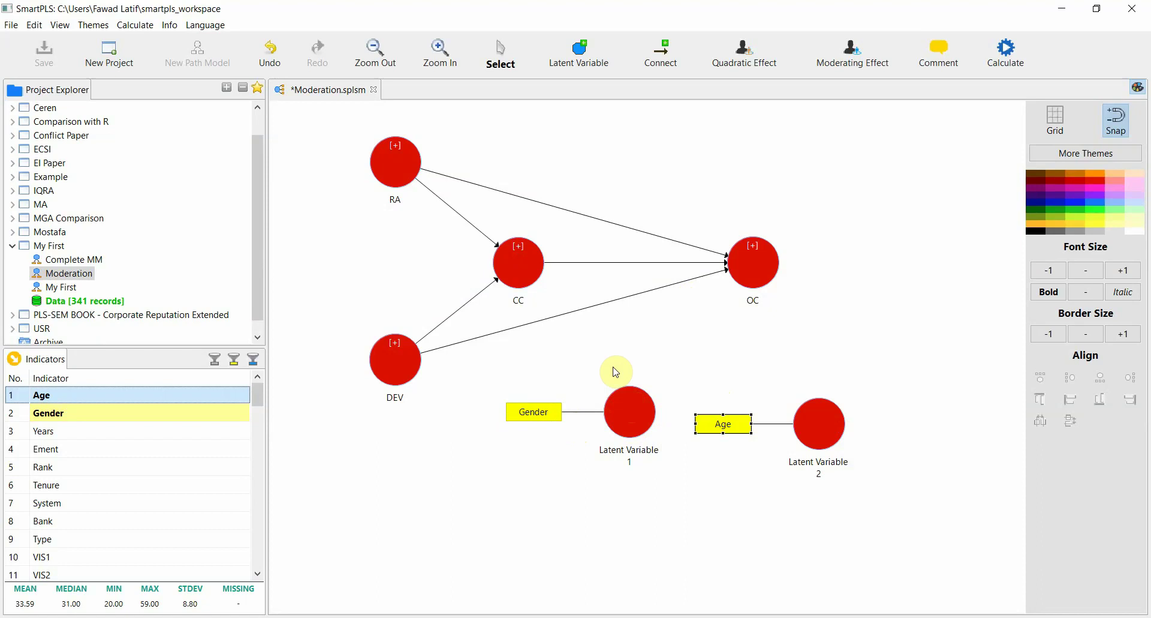
{"action": "mouse_move", "coordinate": [646, 433]}
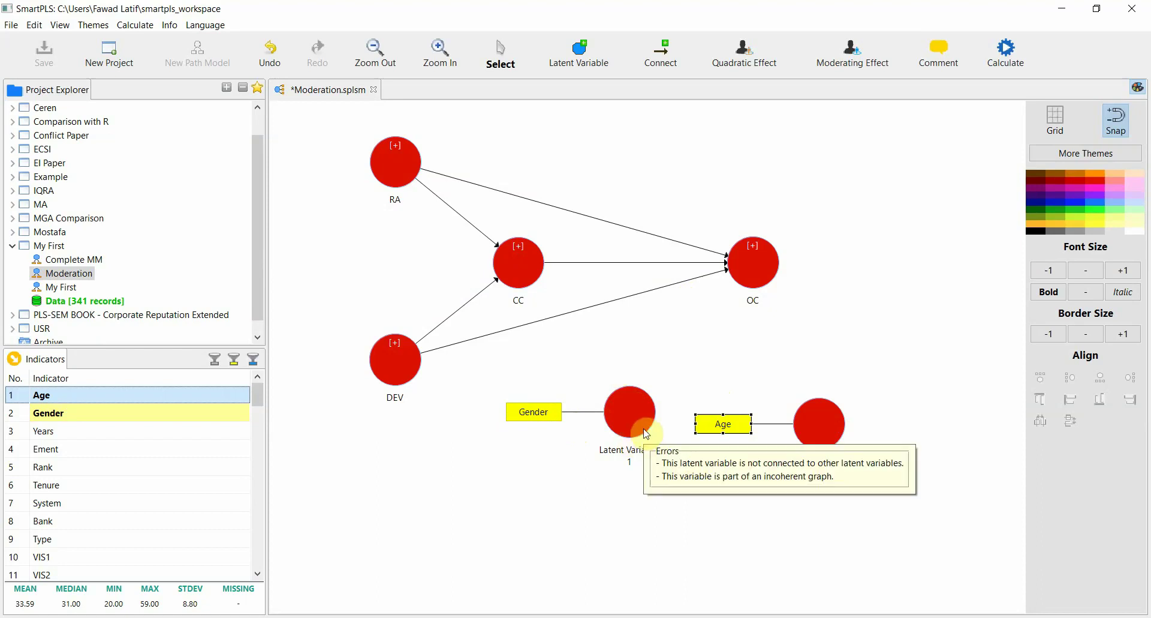
- Nudge Latent Variable 1 into place and draw paths from both new latent variables into OC
{"action": "left_click", "coordinate": [502, 65]}
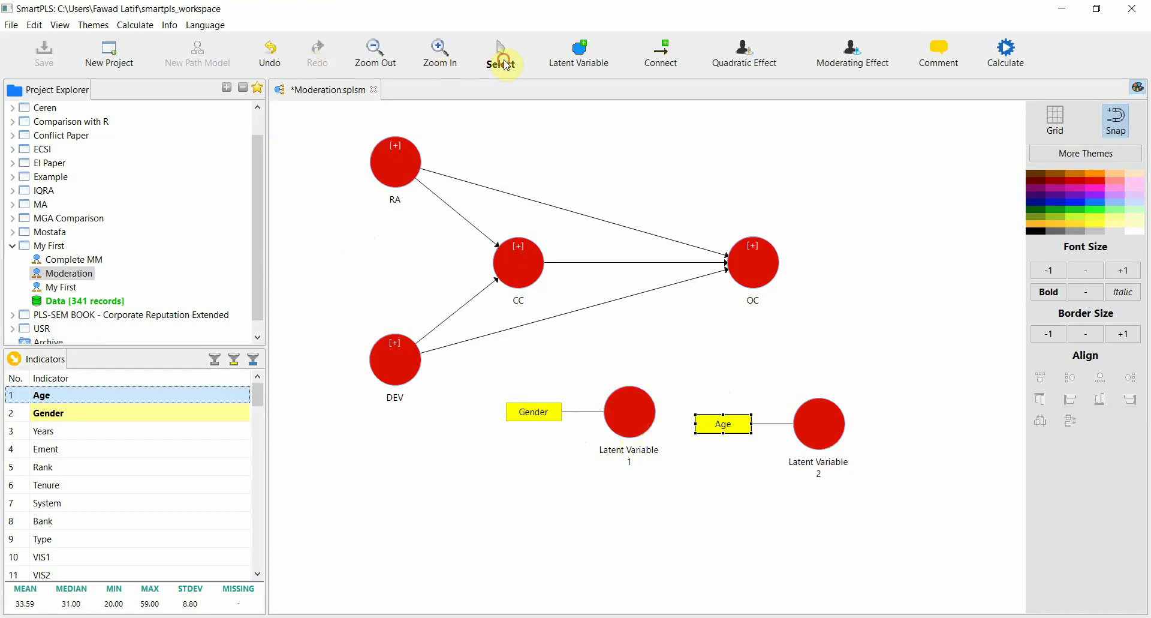
{"action": "left_click", "coordinate": [629, 408]}
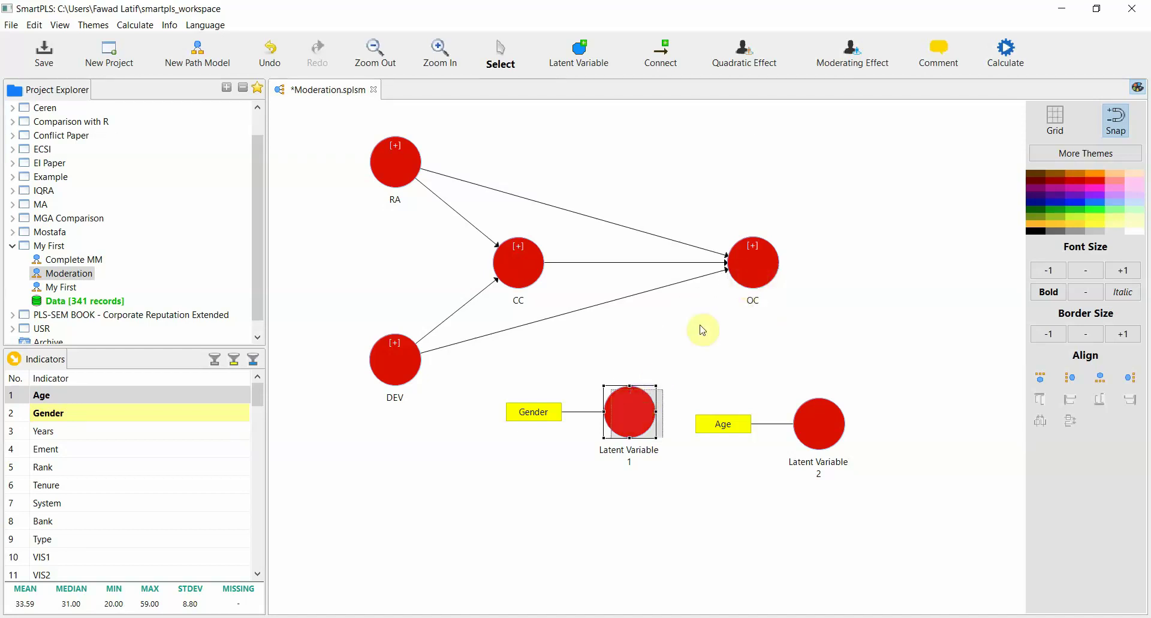
{"action": "left_click_drag", "start_coordinate": [634, 408], "coordinate": [639, 416]}
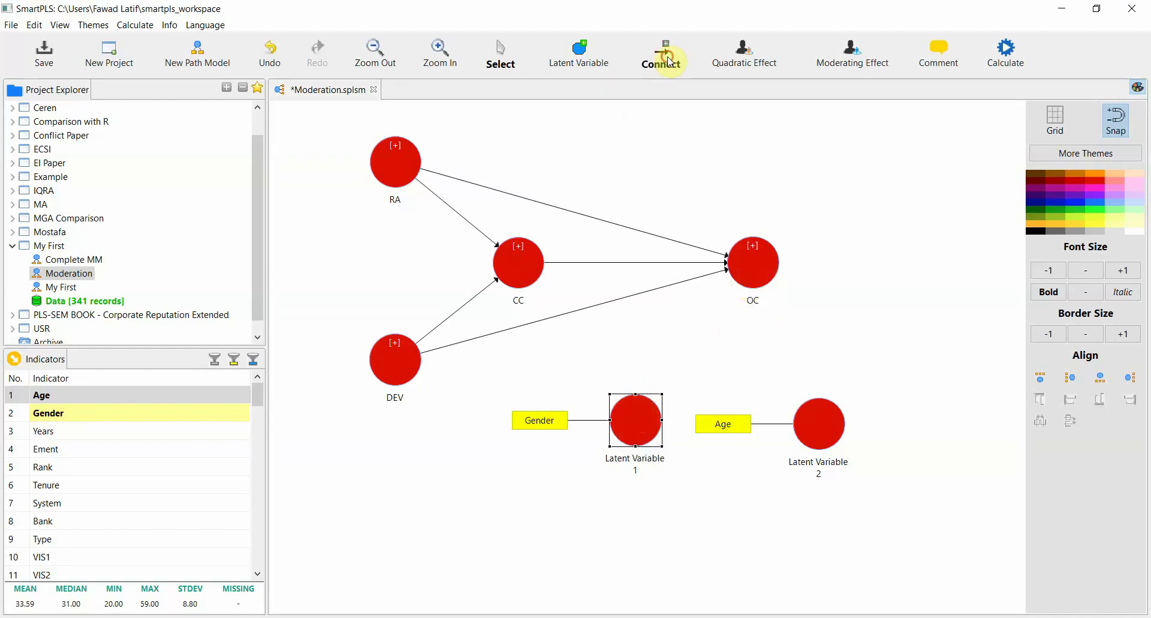
{"action": "left_click", "coordinate": [659, 57]}
{"action": "left_click", "coordinate": [638, 420]}
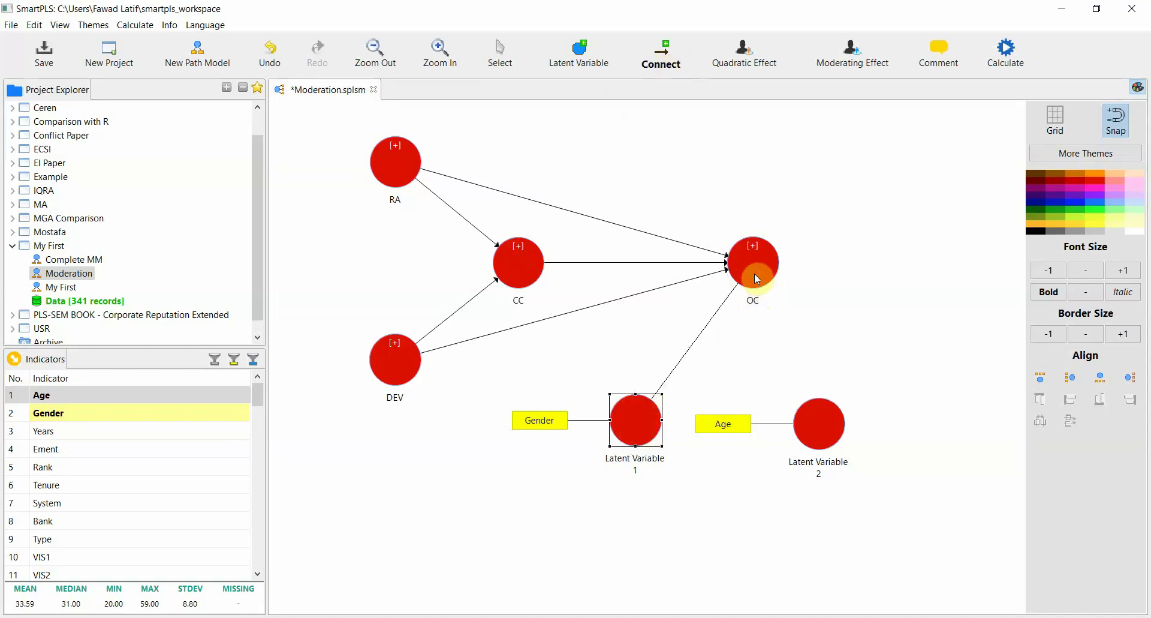
{"action": "left_click", "coordinate": [757, 270]}
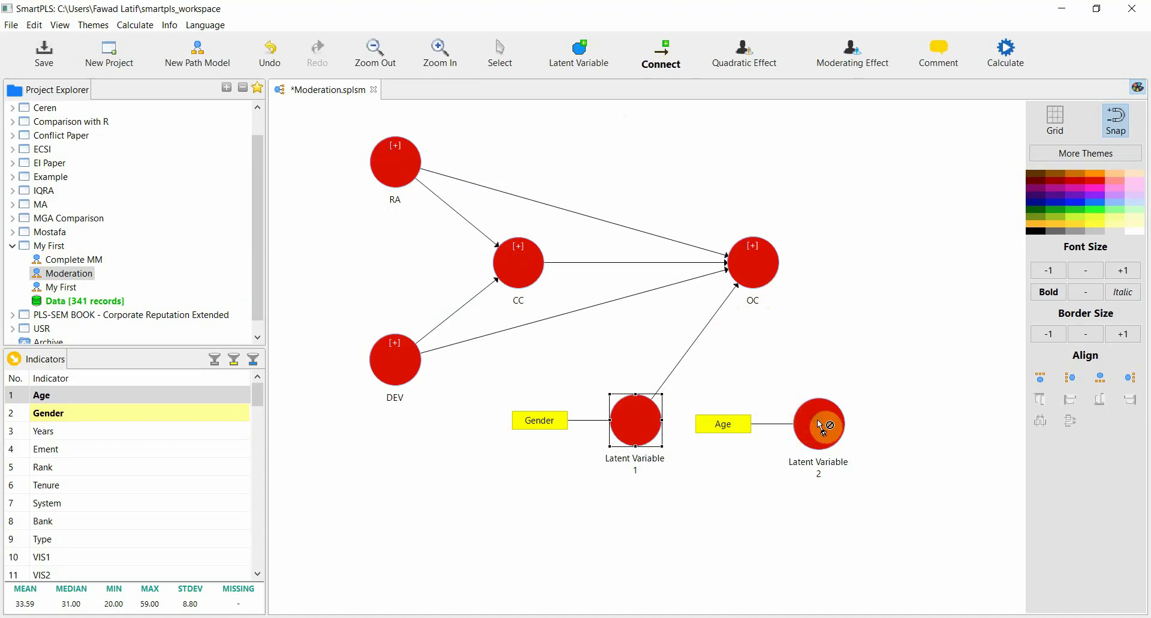
{"action": "left_click", "coordinate": [822, 426]}
{"action": "left_click", "coordinate": [755, 264]}
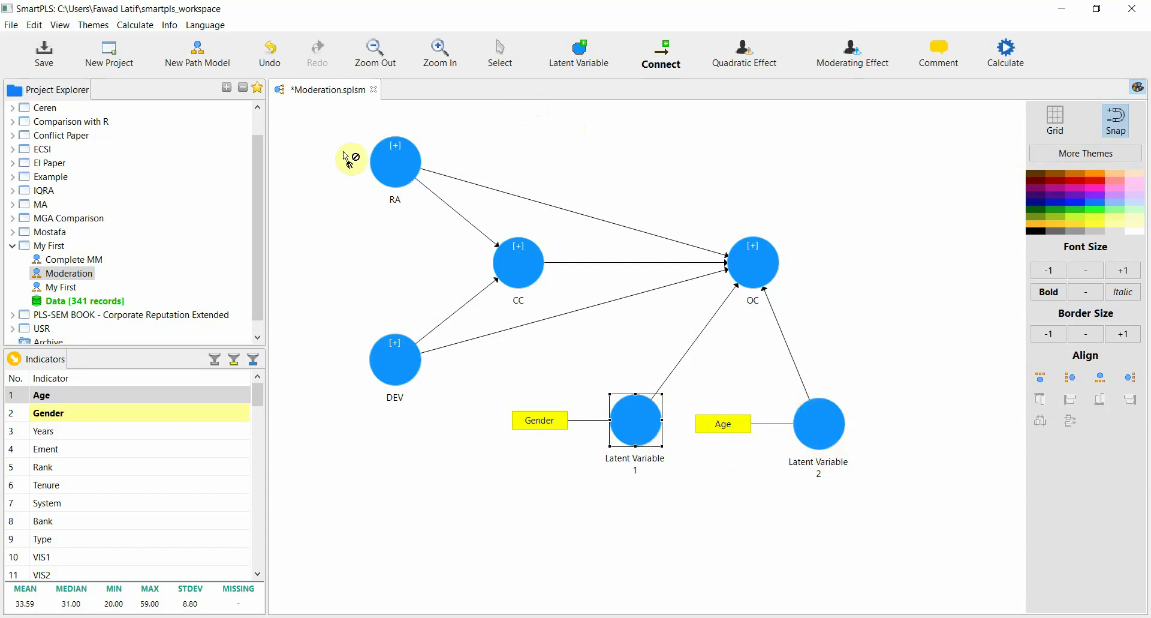
- Glance at the Data.csv workbook in Excel, then return to SmartPLS
{"action": "left_click", "coordinate": [607, 616]}
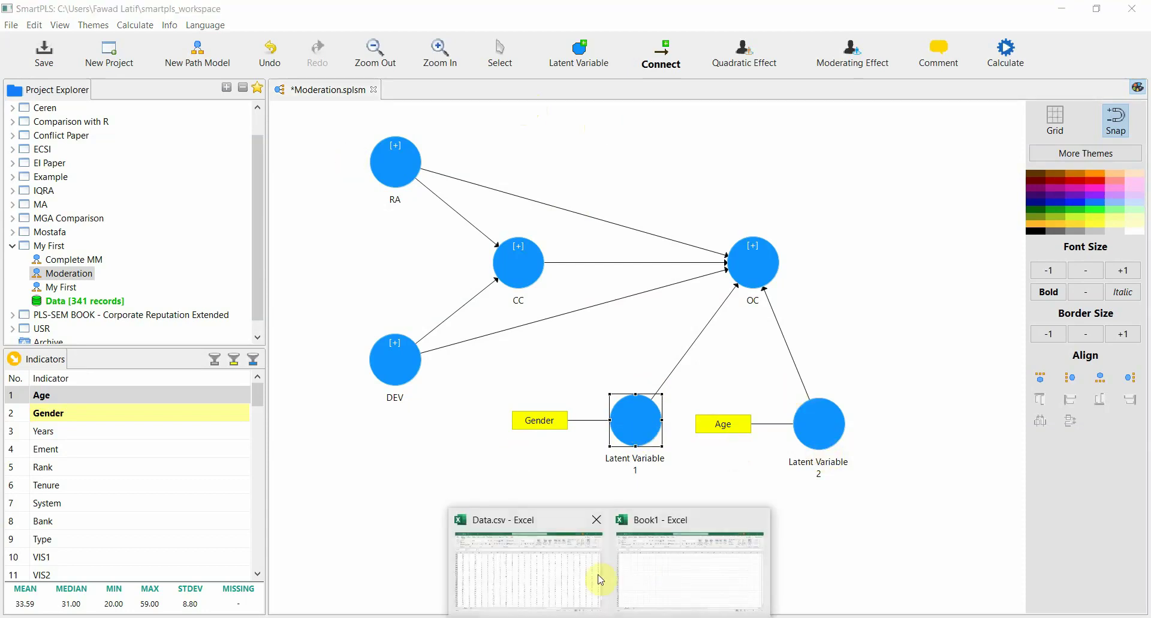
{"action": "left_click", "coordinate": [571, 574]}
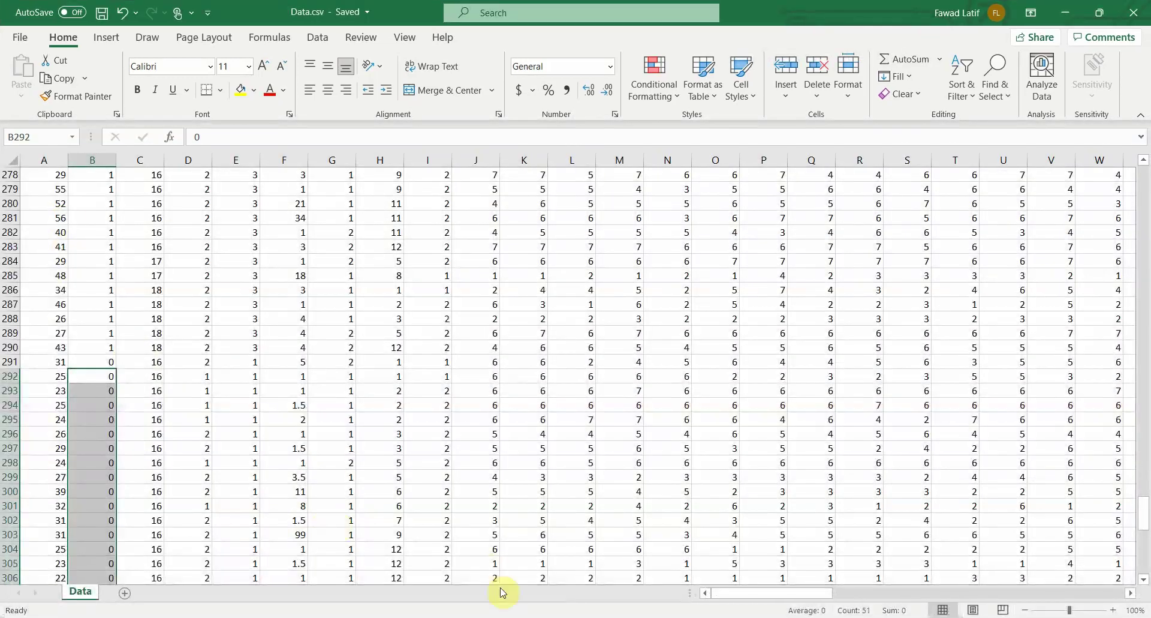
{"action": "mouse_move", "coordinate": [556, 615]}
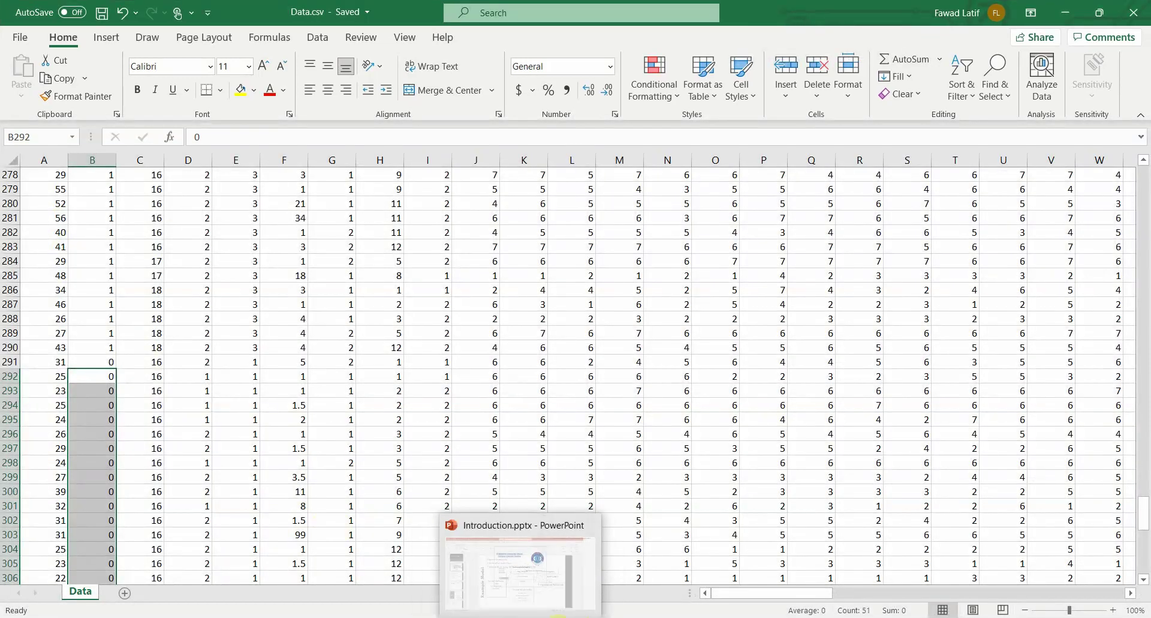
{"action": "key", "text": "alt+Tab"}
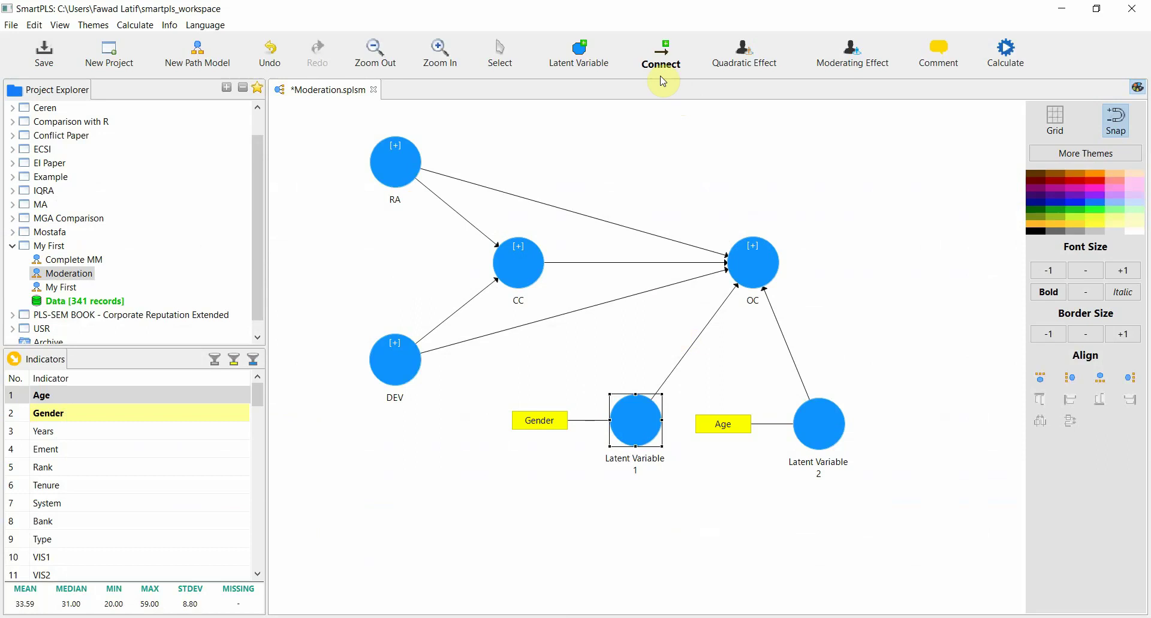
- Rename Latent Variable 1 to Gender
{"action": "left_click", "coordinate": [499, 54]}
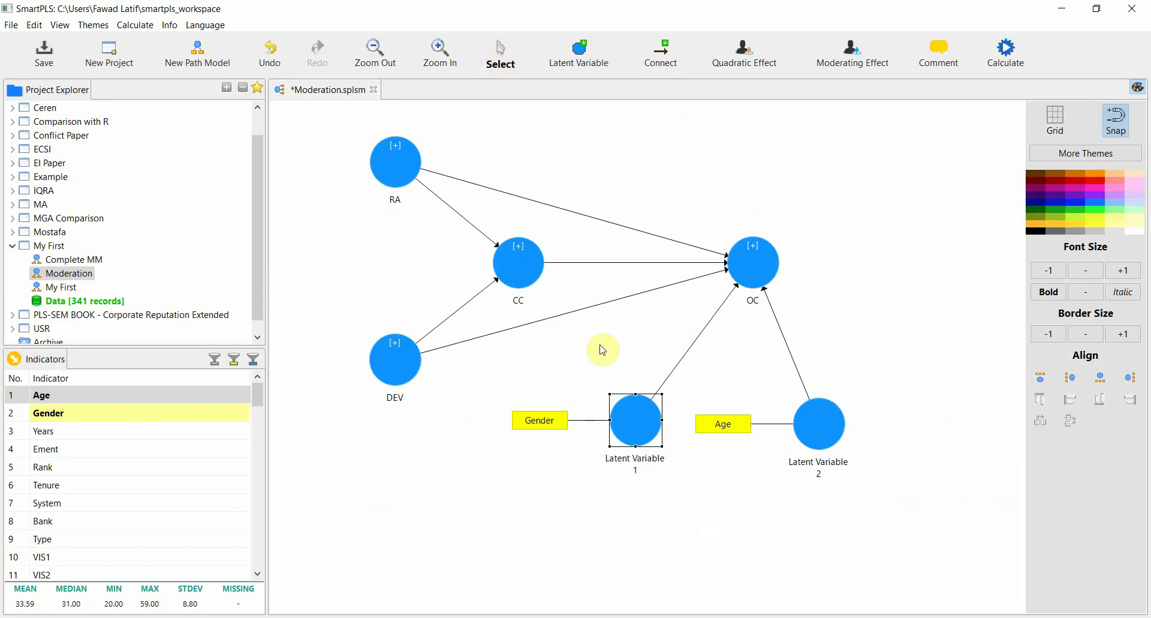
{"action": "right_click", "coordinate": [638, 421]}
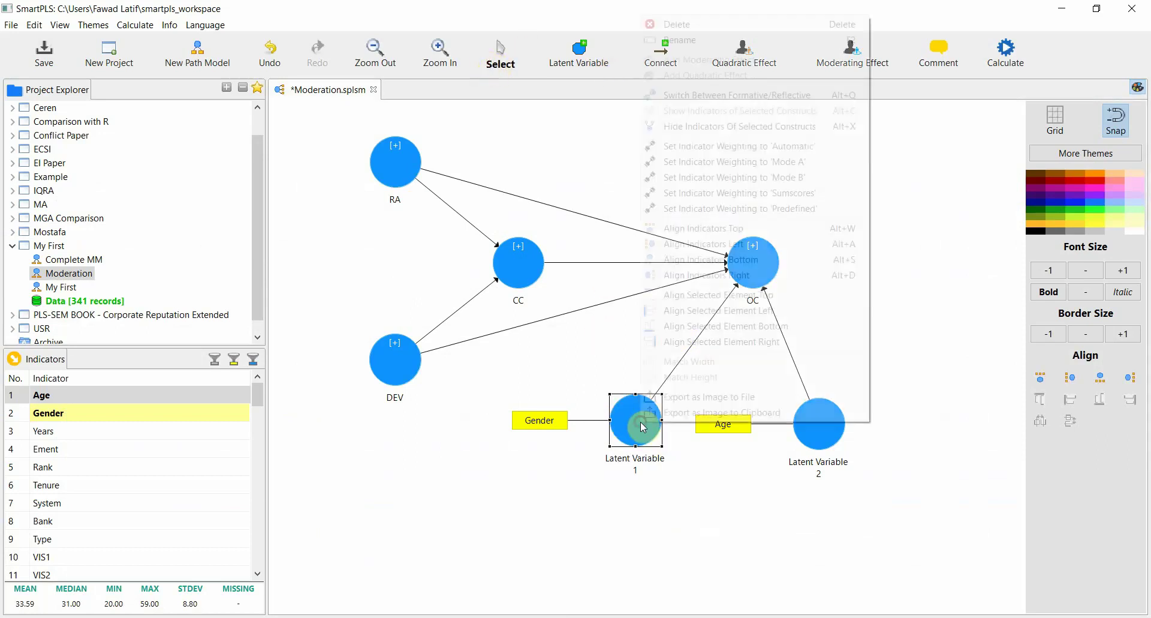
{"action": "left_click", "coordinate": [725, 35]}
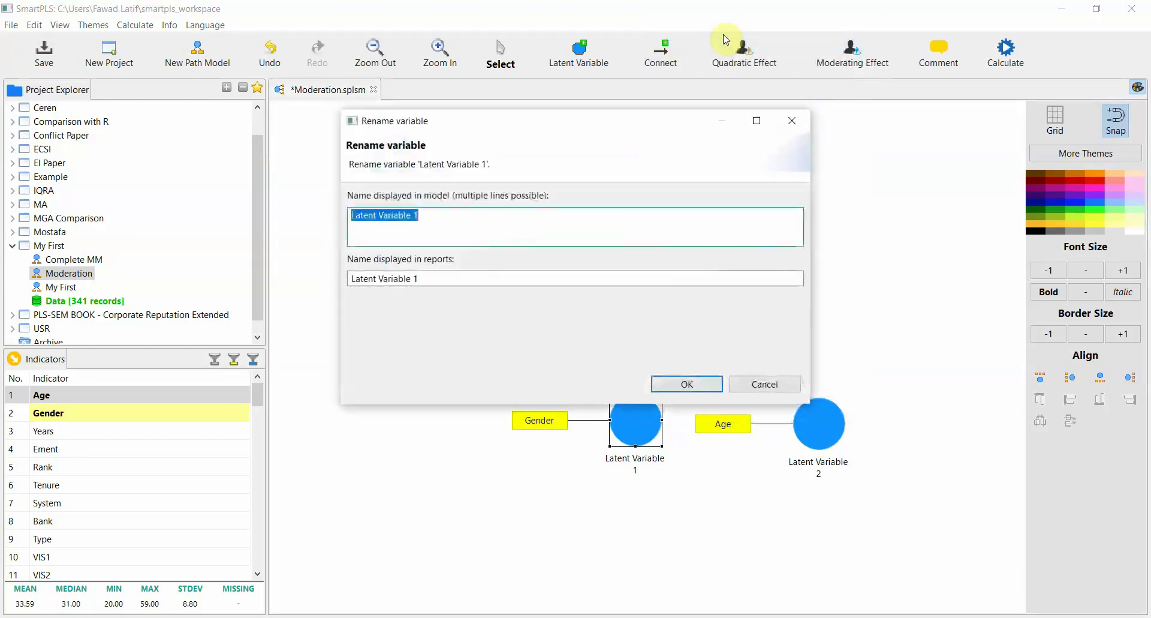
{"action": "type", "text": "Gender"}
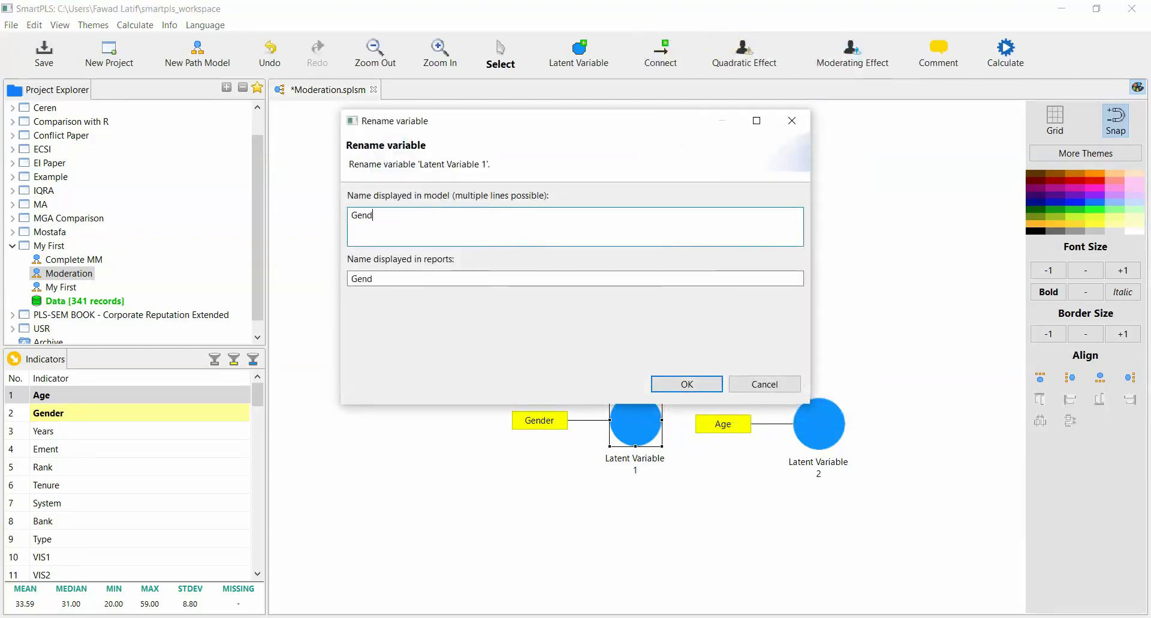
{"action": "left_click", "coordinate": [687, 384]}
- Rename Latent Variable 2 to Age
{"action": "left_click", "coordinate": [819, 431]}
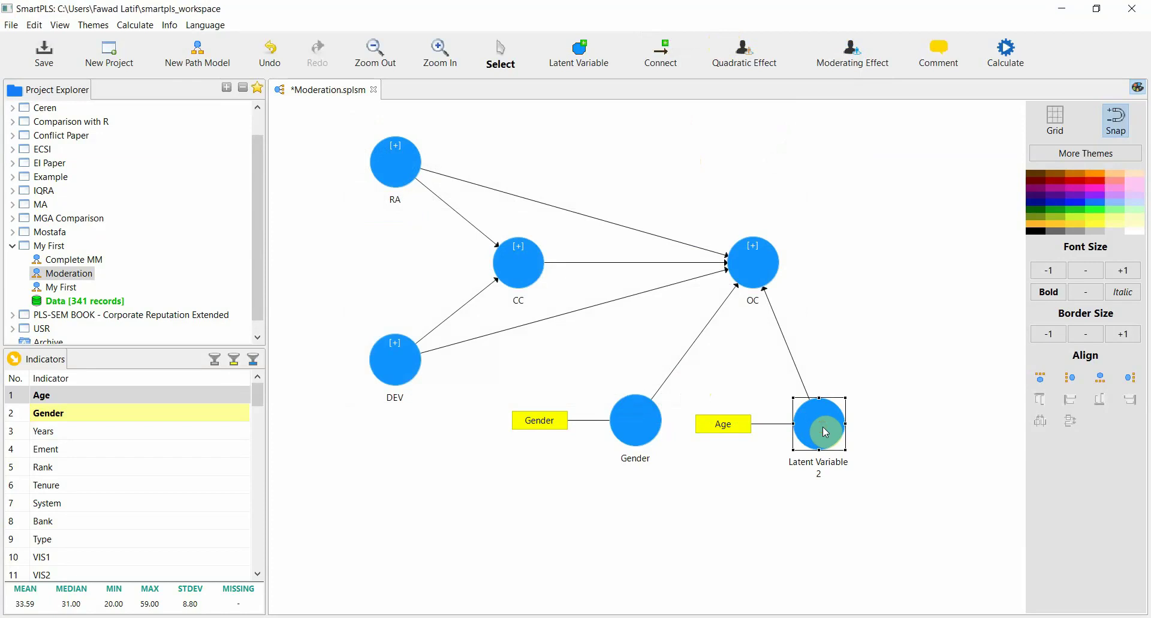
{"action": "double_click", "coordinate": [826, 432]}
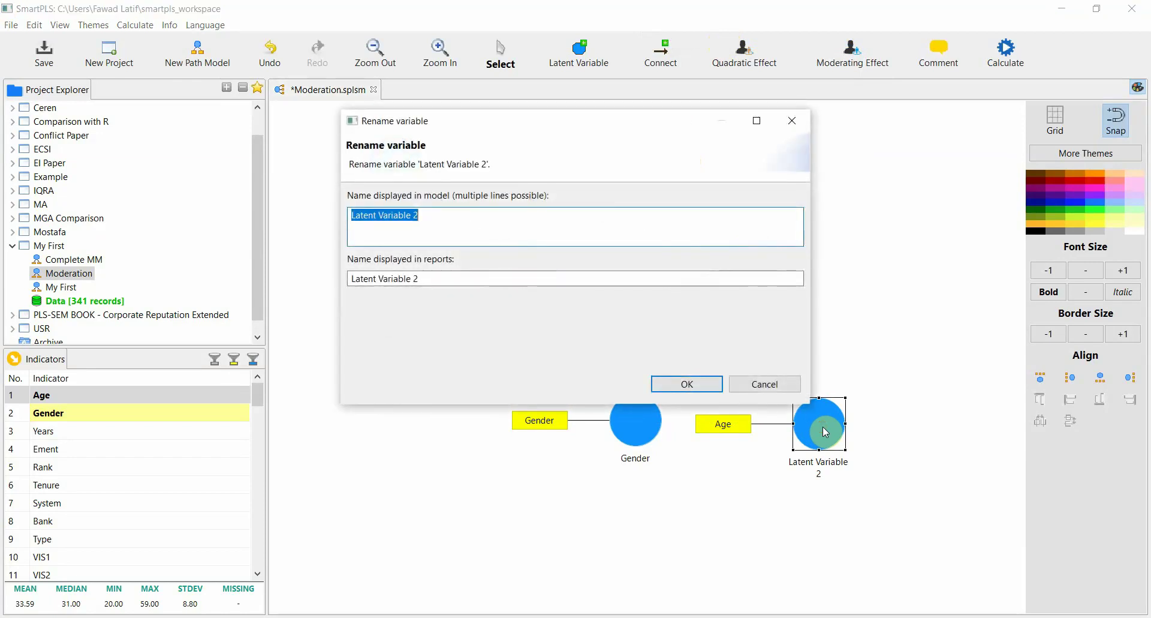
{"action": "type", "text": "Age"}
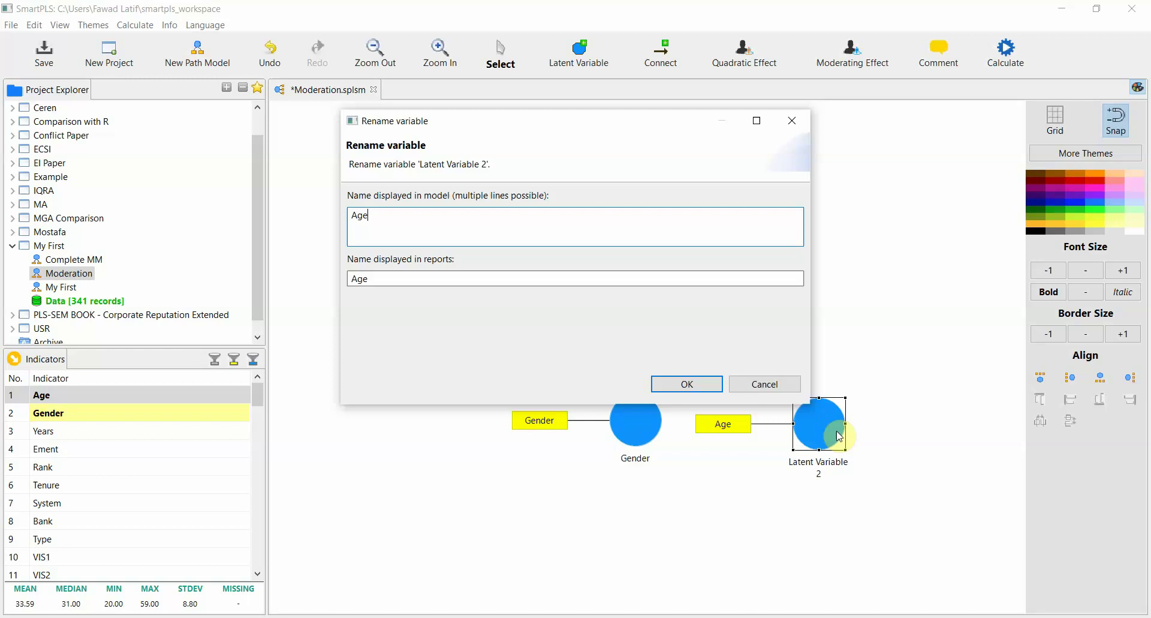
{"action": "left_click", "coordinate": [695, 389]}
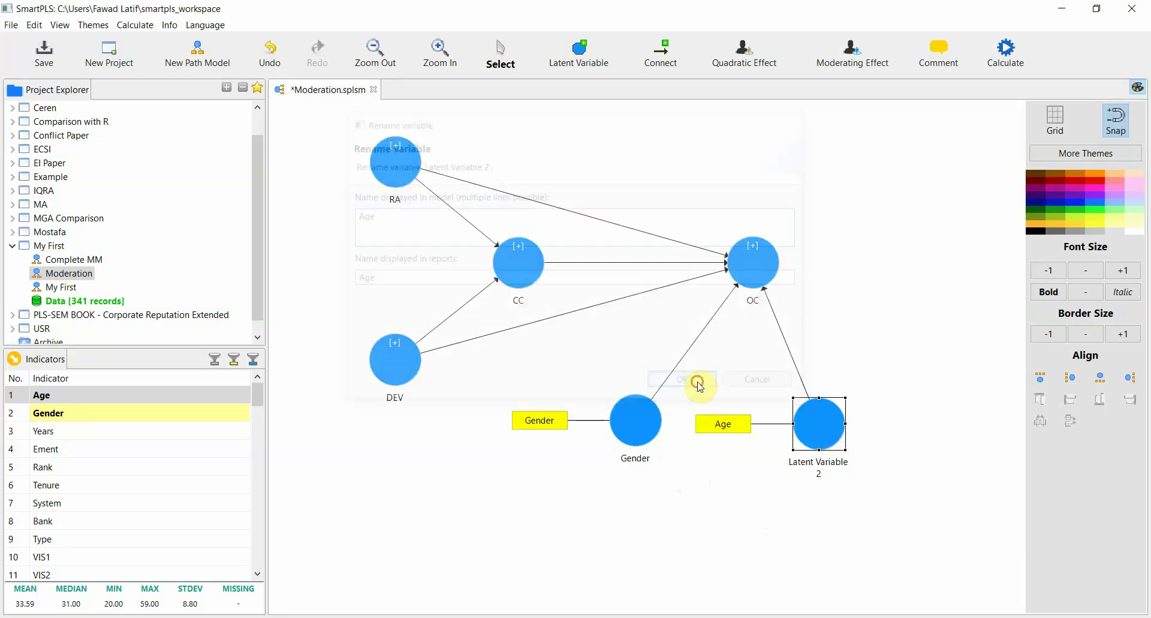
- Run bootstrapping on the model with 500 subsamples
{"action": "left_click", "coordinate": [985, 47]}
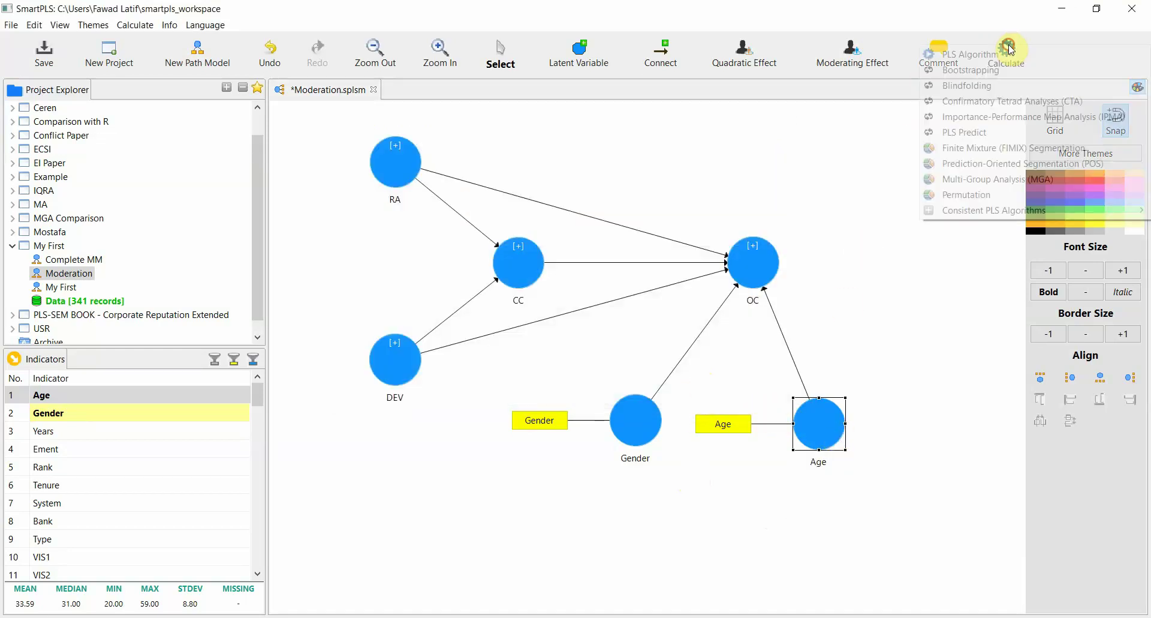
{"action": "left_click", "coordinate": [1013, 65]}
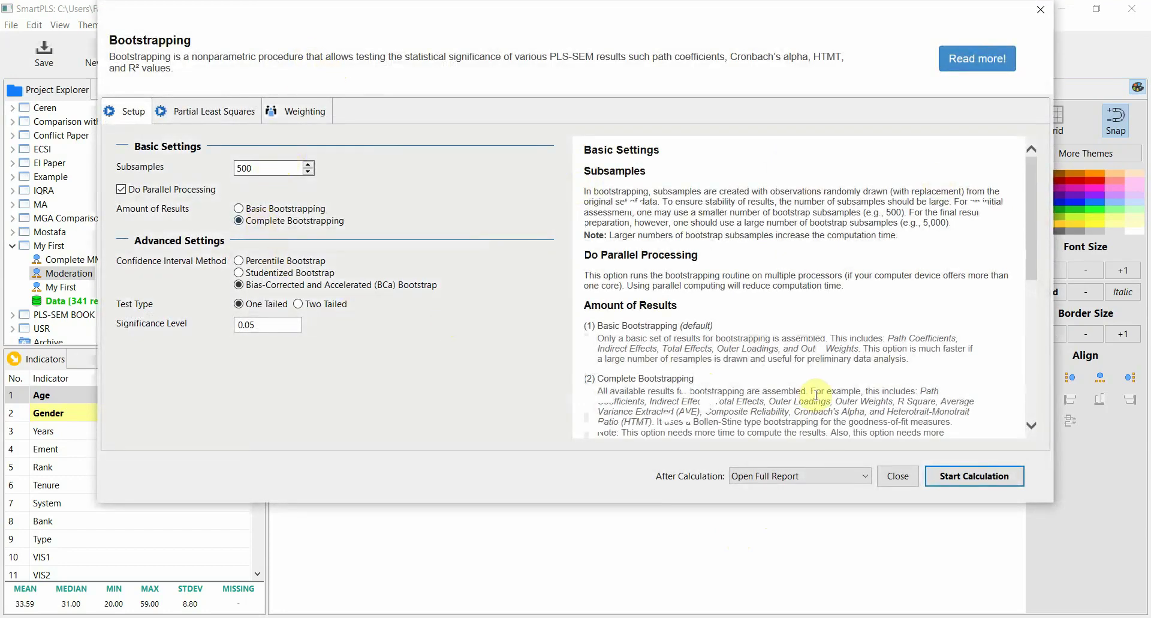
{"action": "left_click", "coordinate": [952, 478]}
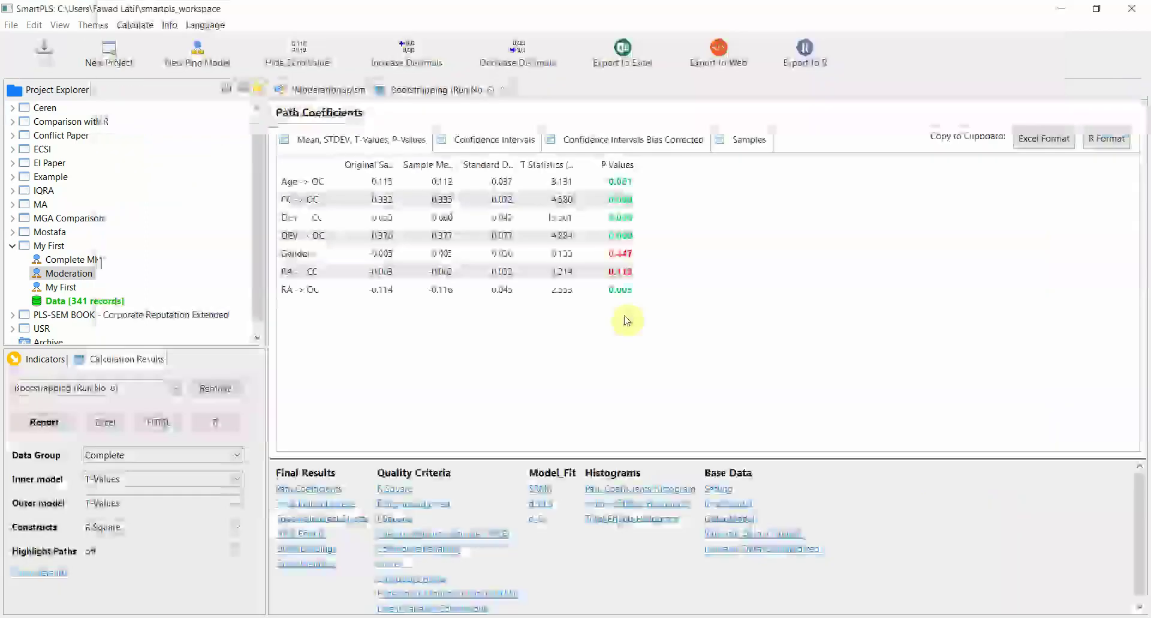
- Review the Gender -> OC and Age -> OC results, widen the path column, and copy the table in Excel format
{"action": "left_click", "coordinate": [332, 254]}
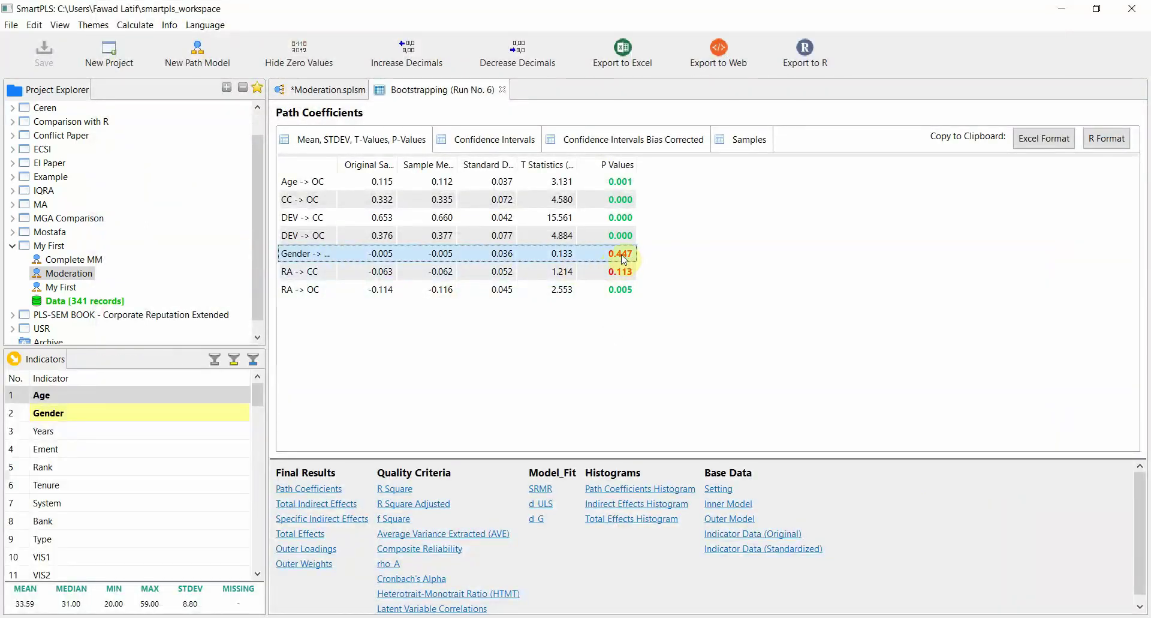
{"action": "left_click", "coordinate": [318, 182]}
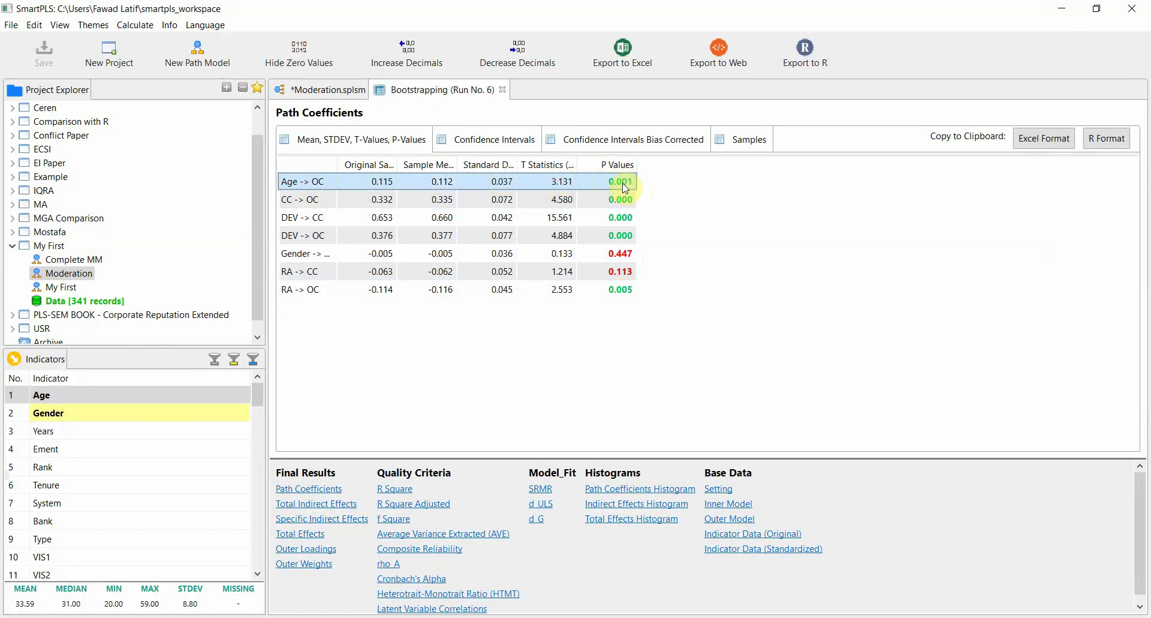
{"action": "left_click", "coordinate": [329, 94]}
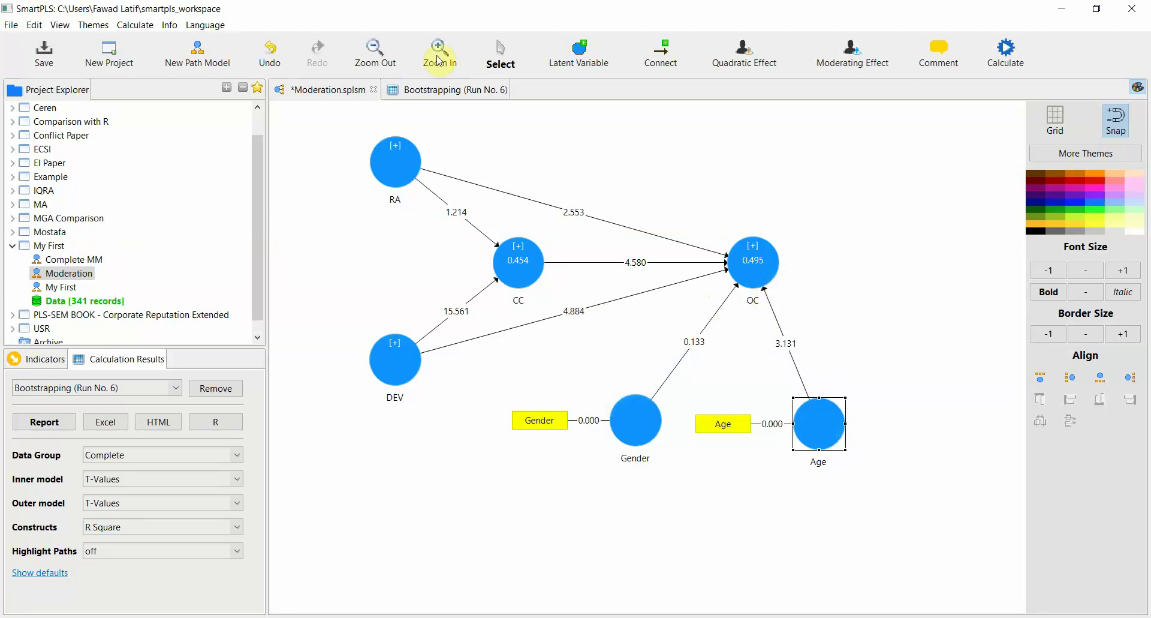
{"action": "left_click", "coordinate": [444, 90]}
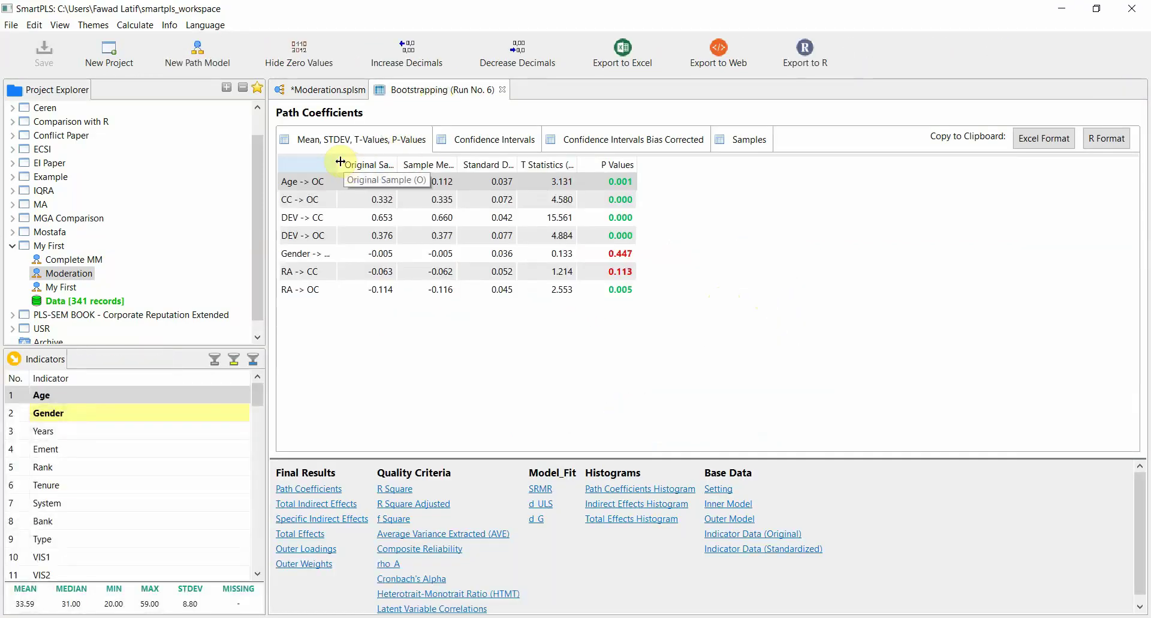
{"action": "left_click_drag", "start_coordinate": [340, 162], "coordinate": [379, 160]}
{"action": "left_click", "coordinate": [1032, 139]}
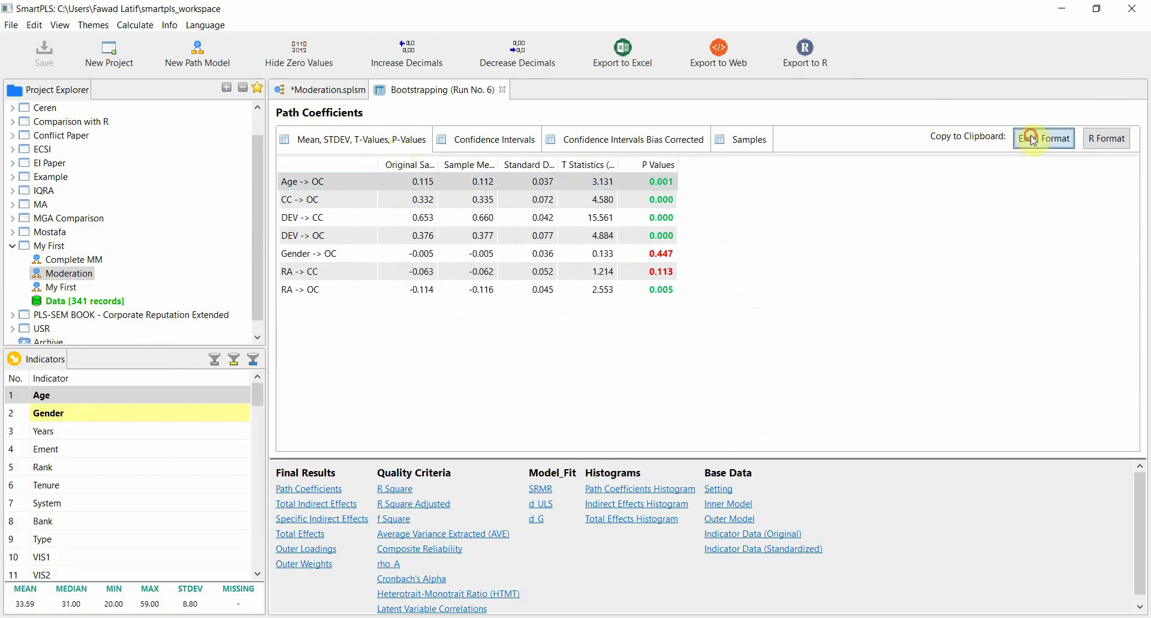
- Paste the results into Book1 at A2 and delete the sample mean and standard deviation columns C:D
{"action": "mouse_move", "coordinate": [586, 579]}
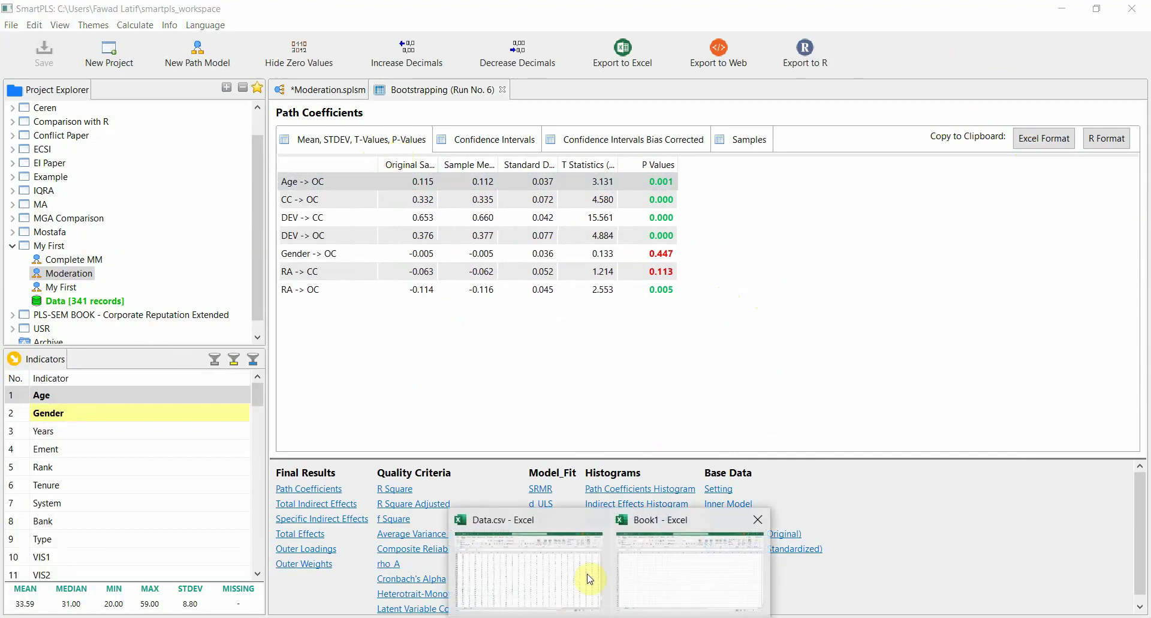
{"action": "left_click", "coordinate": [690, 587]}
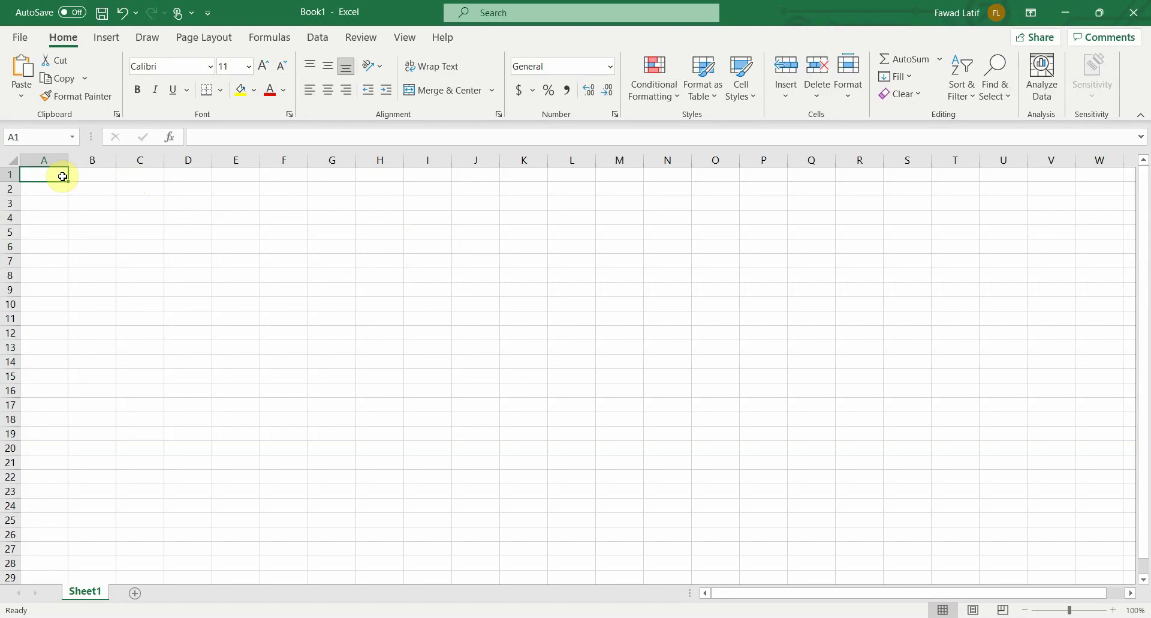
{"action": "left_click_drag", "start_coordinate": [53, 173], "coordinate": [149, 170]}
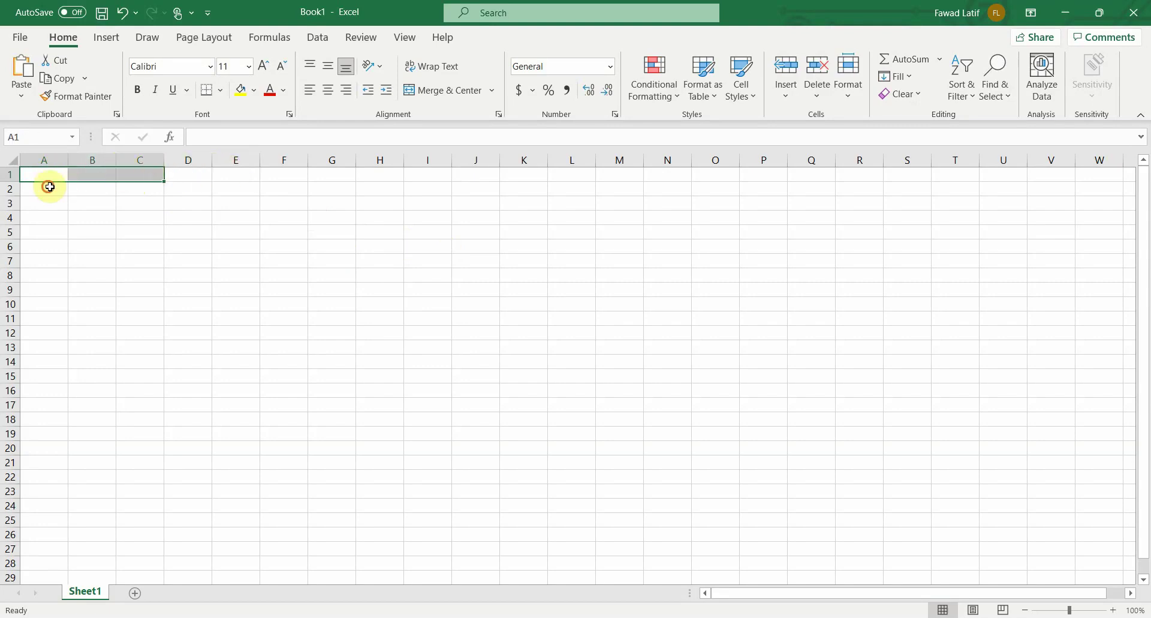
{"action": "left_click", "coordinate": [48, 187]}
{"action": "key", "text": "ctrl+v"}
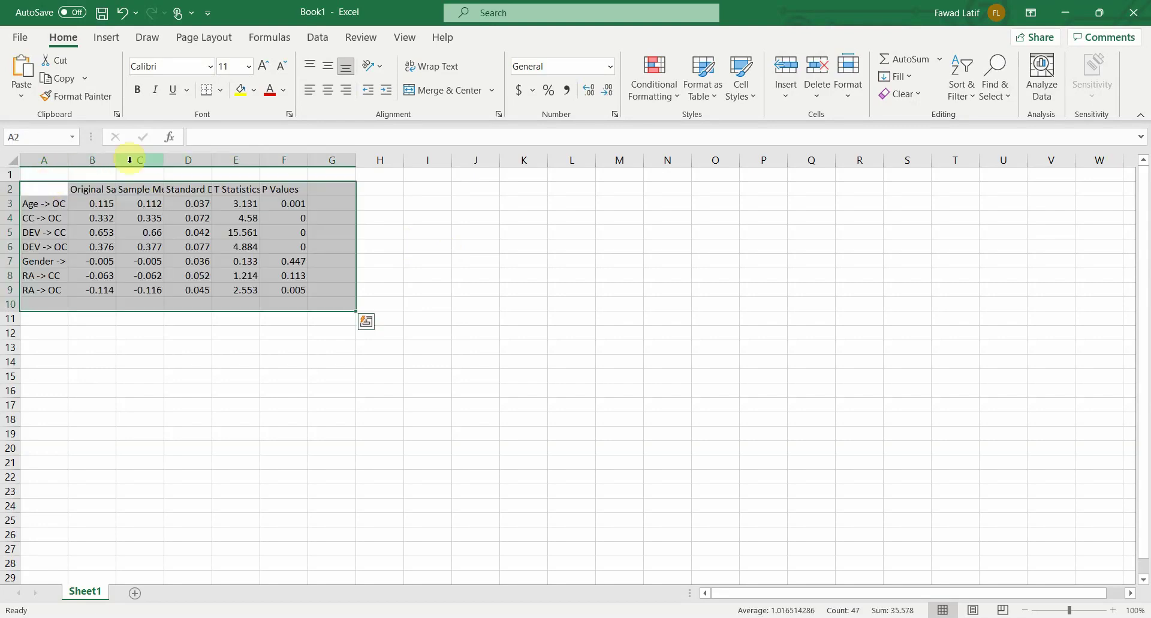
{"action": "left_click_drag", "start_coordinate": [137, 159], "coordinate": [170, 163]}
{"action": "right_click", "coordinate": [172, 161]}
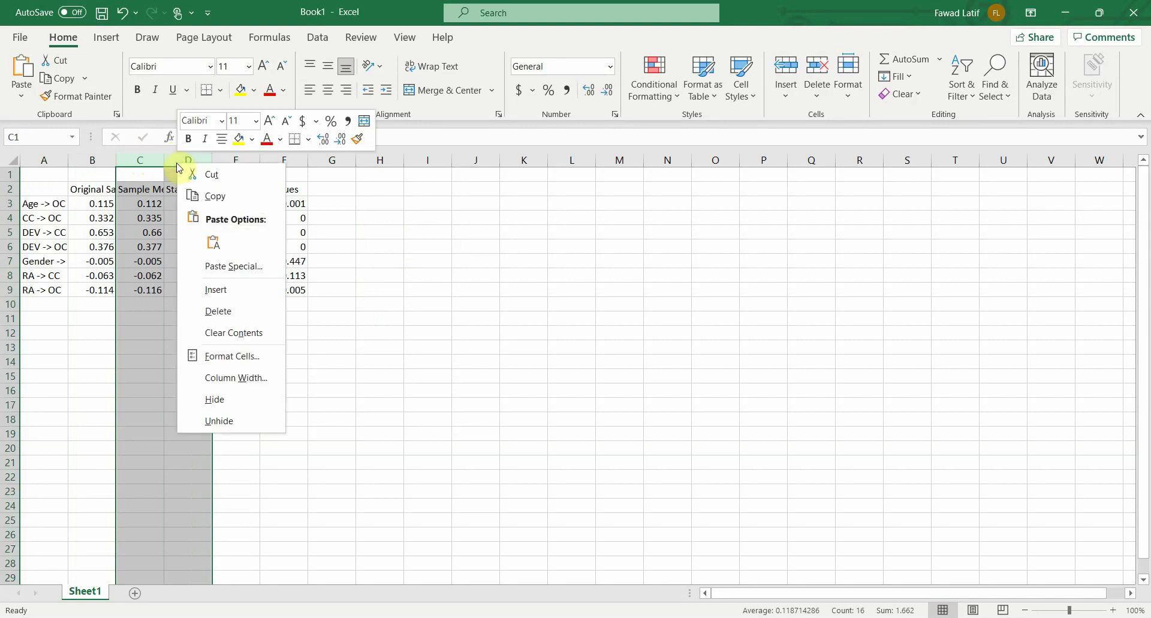
{"action": "left_click", "coordinate": [219, 307]}
- Format values to three decimals, add the merged title 'With Control Variables' over B1:D1, and autofit column A
{"action": "left_click_drag", "start_coordinate": [96, 204], "coordinate": [189, 278]}
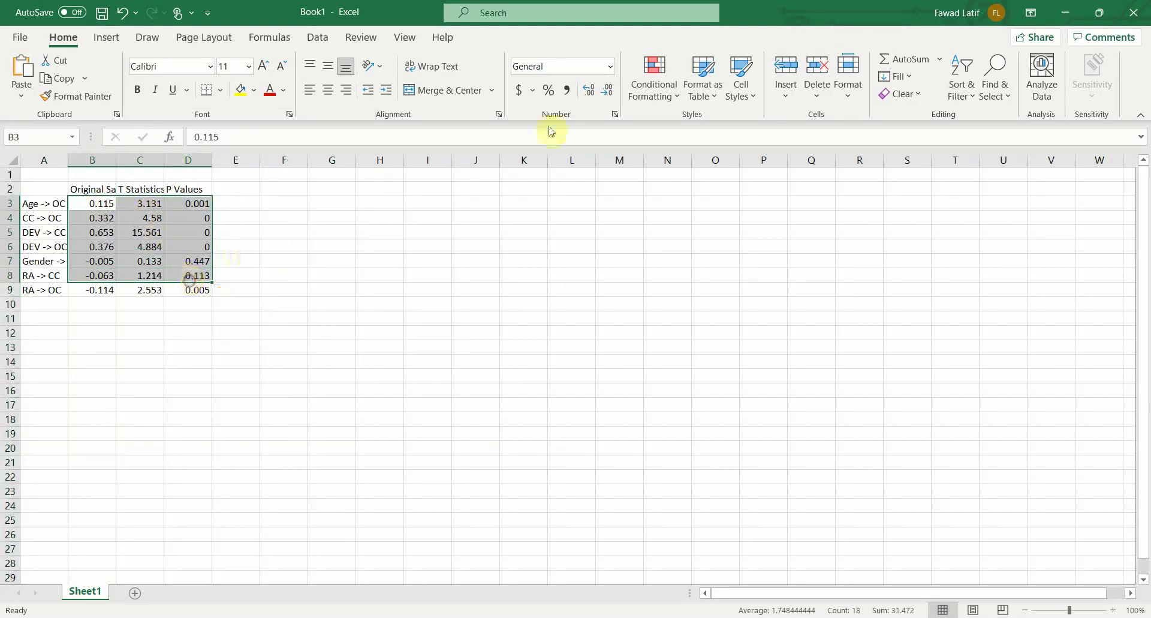
{"action": "left_click", "coordinate": [590, 91]}
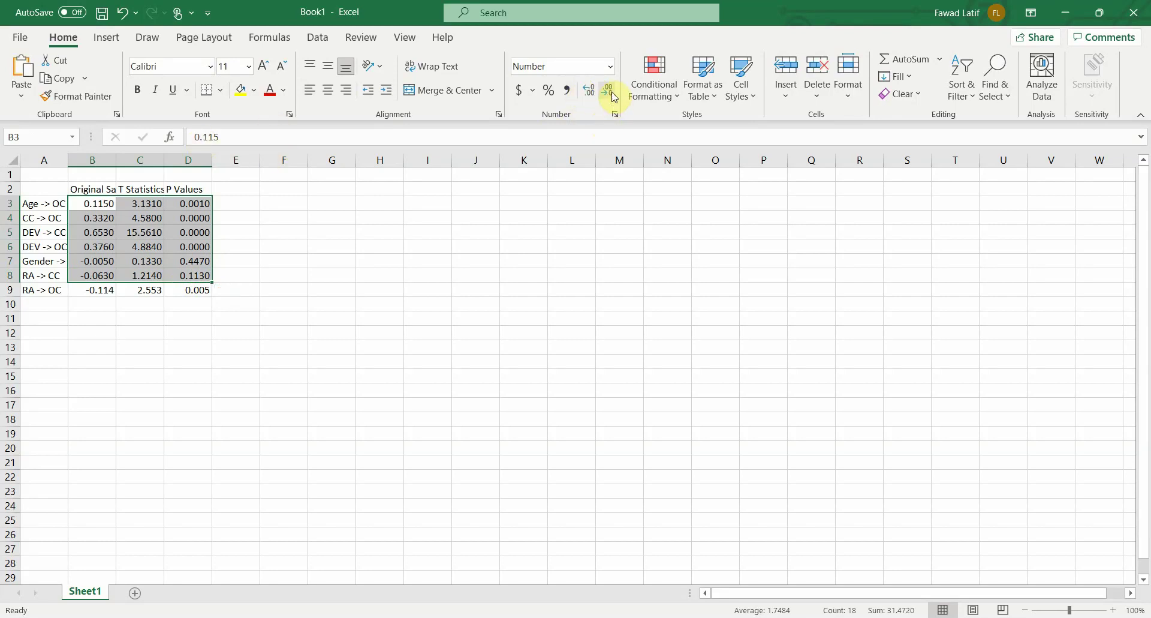
{"action": "left_click", "coordinate": [609, 91]}
{"action": "left_click_drag", "start_coordinate": [84, 173], "coordinate": [190, 174]}
{"action": "left_click", "coordinate": [437, 91]}
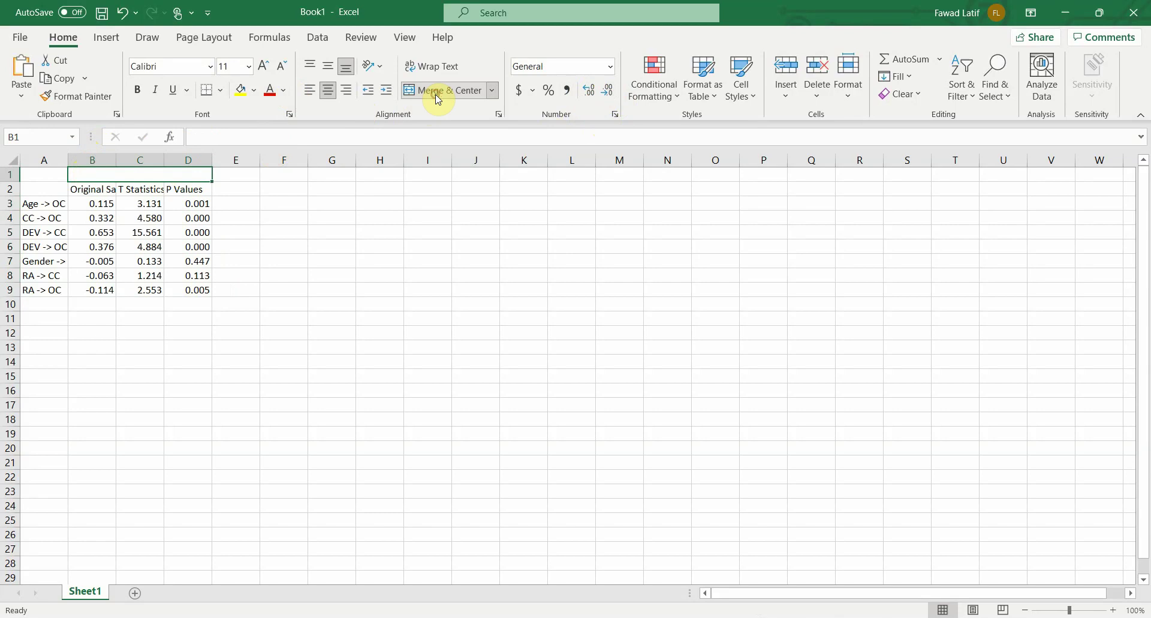
{"action": "type", "text": "With Contro"}
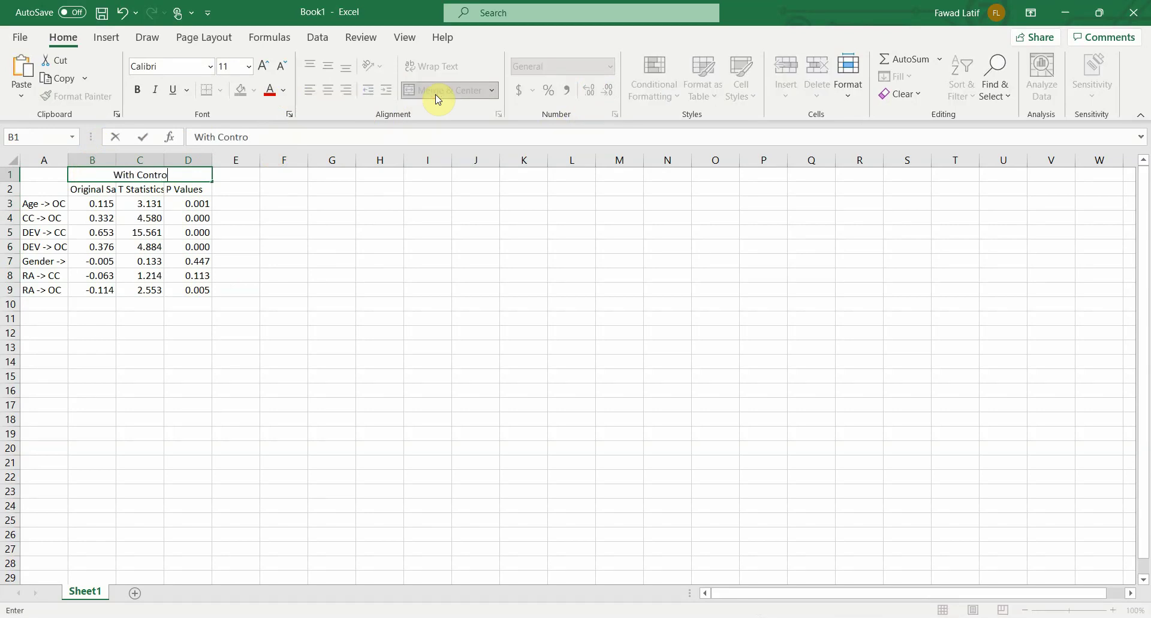
{"action": "type", "text": "s"}
{"action": "key", "text": "Return"}
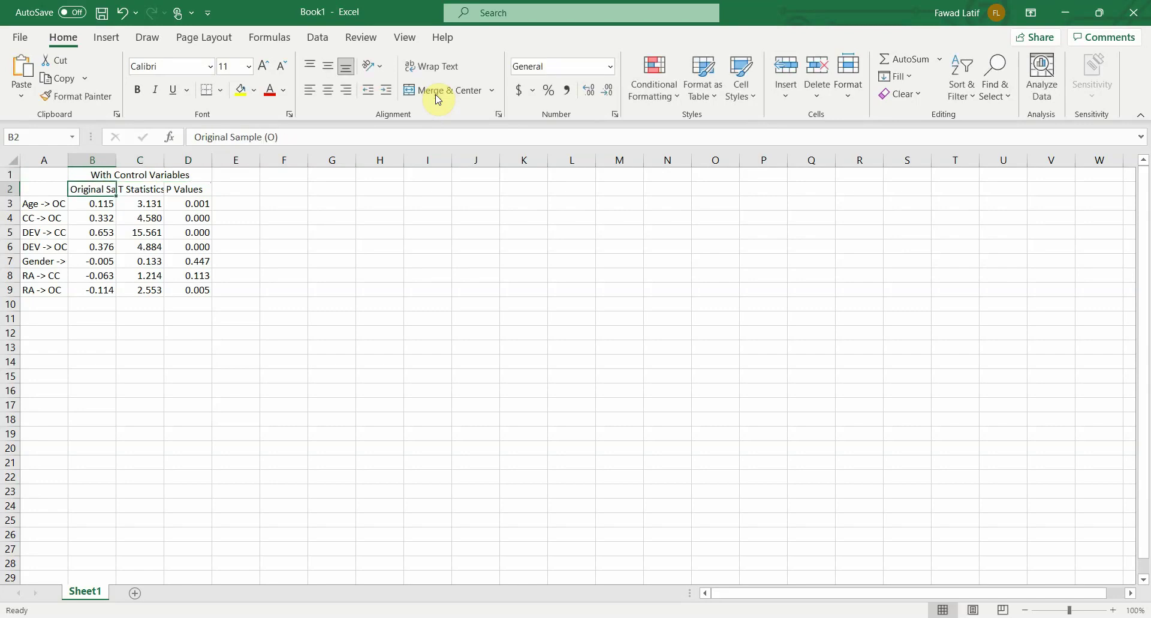
{"action": "double_click", "coordinate": [66, 158]}
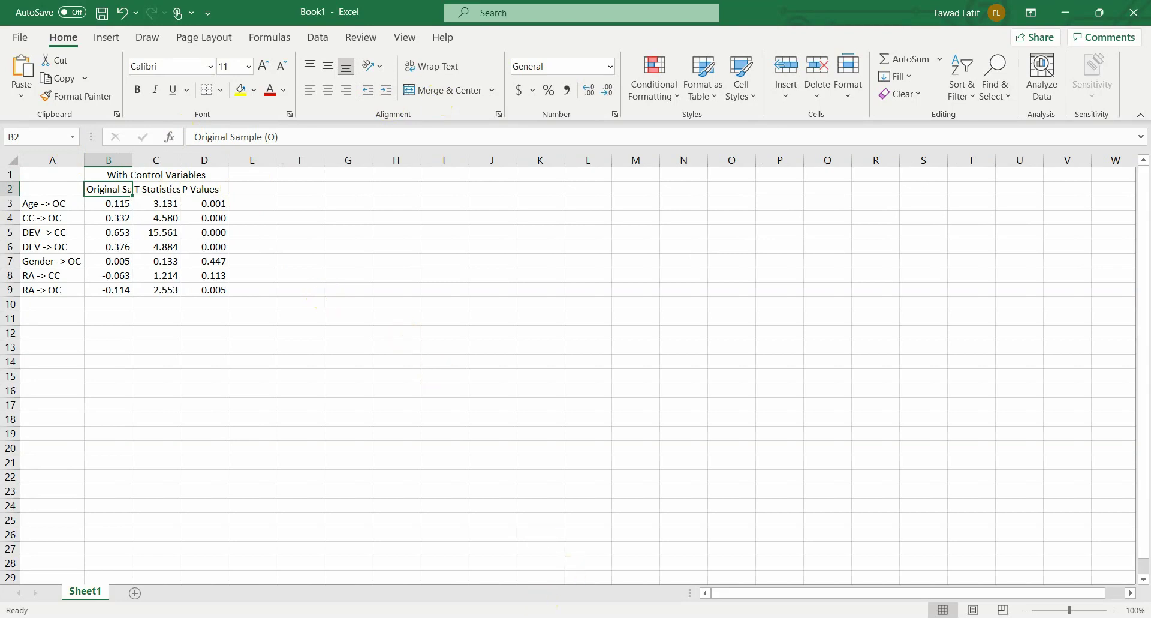
{"action": "key", "text": "alt+Tab"}
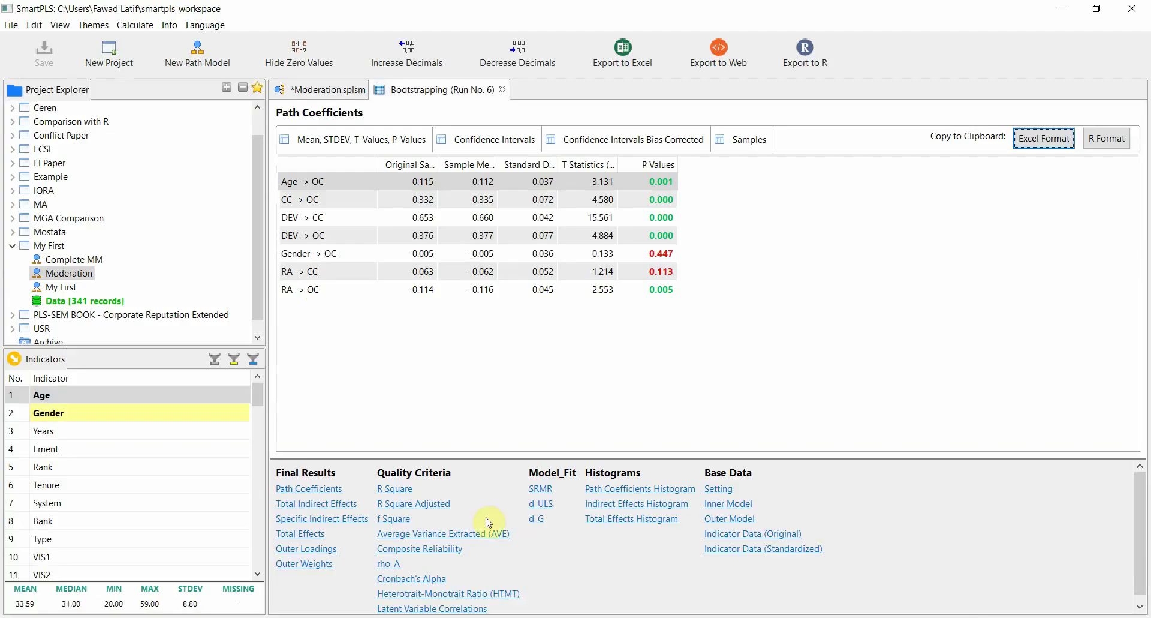
{"action": "left_click", "coordinate": [329, 91]}
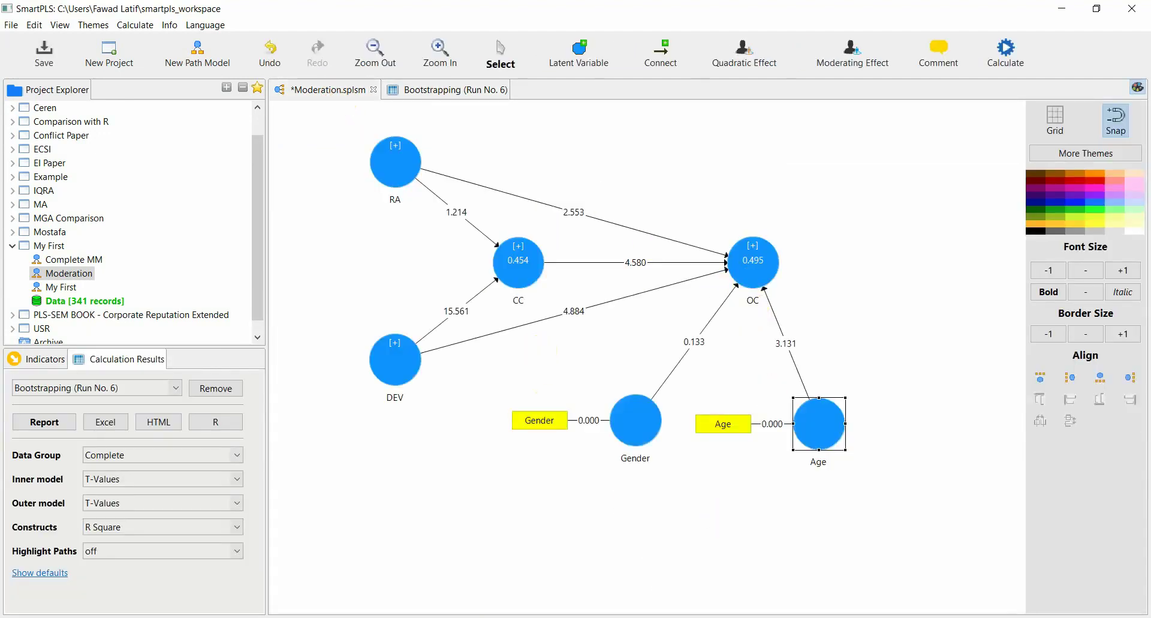
- Enter the label R-Sq in C10, 0.495 in C11, and OC in B11
{"action": "left_click", "coordinate": [643, 597]}
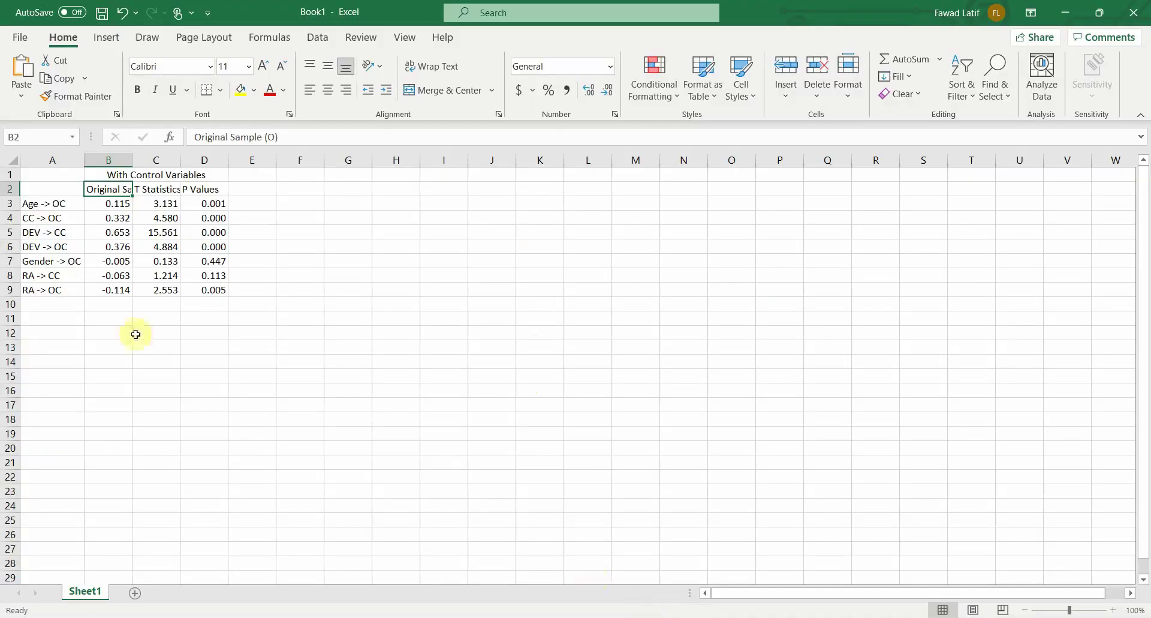
{"action": "left_click", "coordinate": [148, 305]}
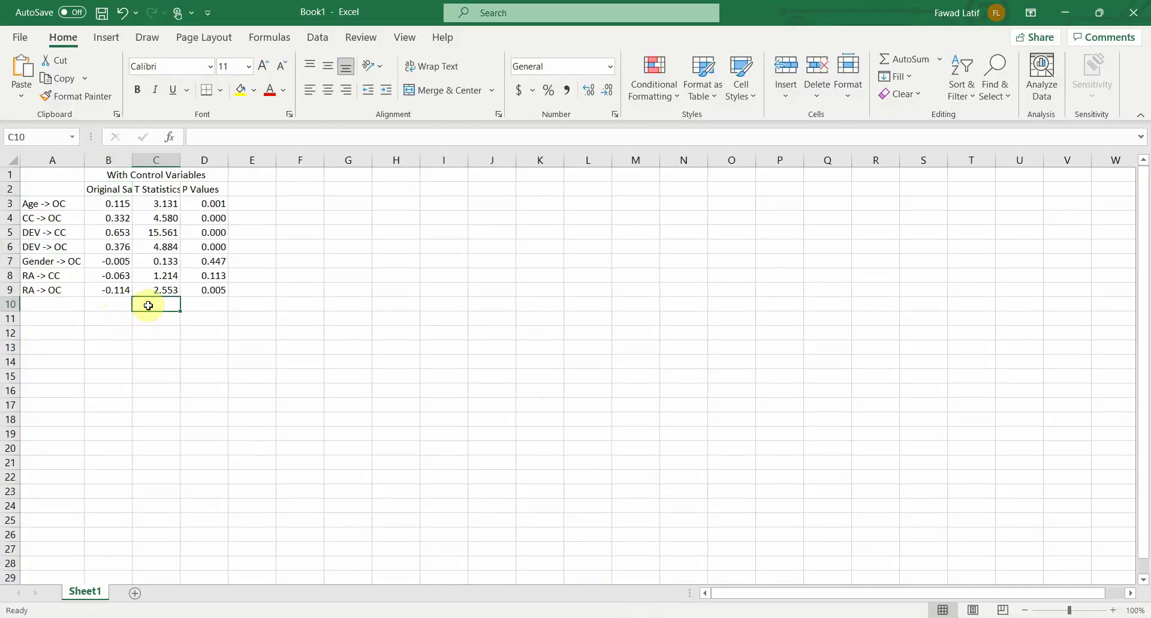
{"action": "type", "text": "R-Sq"}
{"action": "key", "text": "Return"}
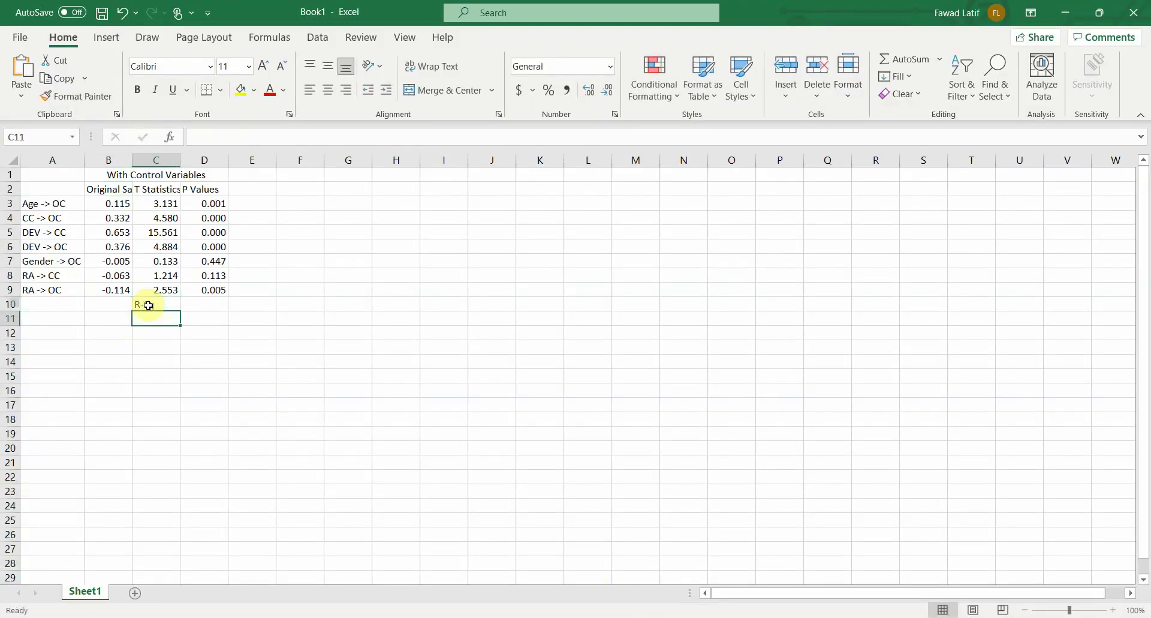
{"action": "type", "text": "0.49"}
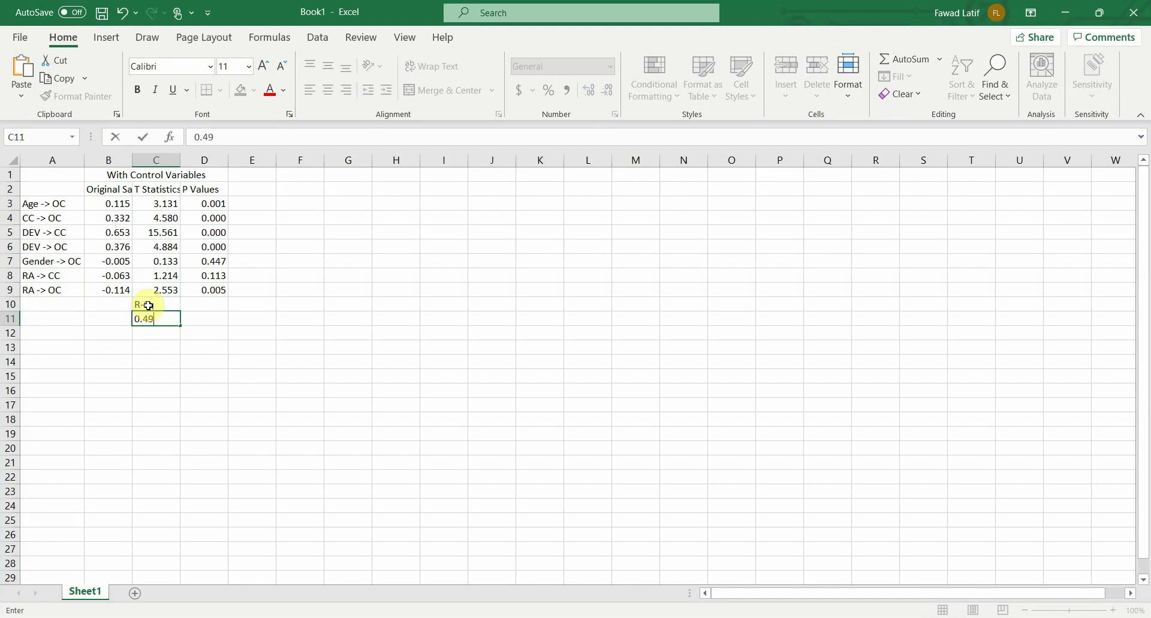
{"action": "key", "text": "Return"}
{"action": "key", "text": "Up"}
{"action": "key", "text": "Left"}
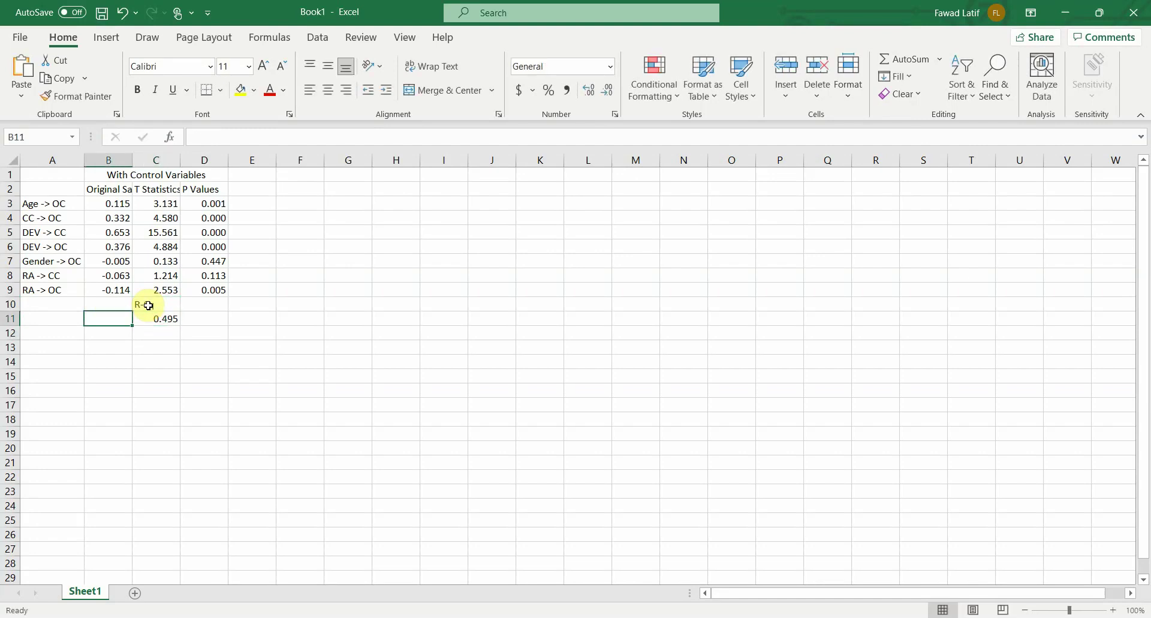
{"action": "type", "text": "OC"}
{"action": "key", "text": "Tab"}
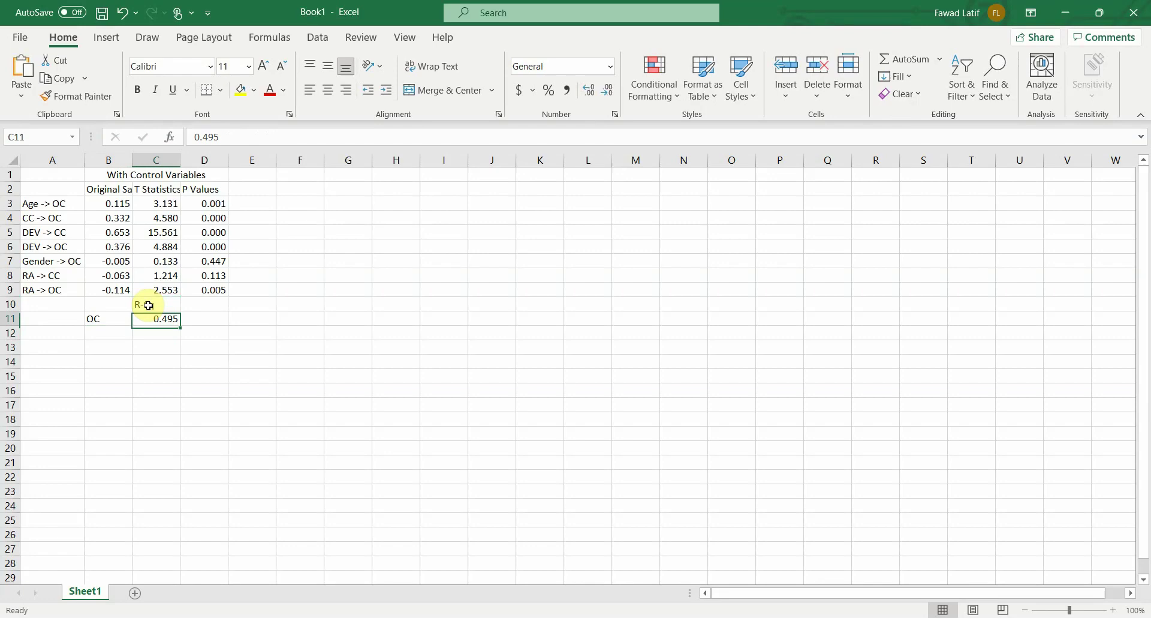
{"action": "left_click", "coordinate": [148, 305]}
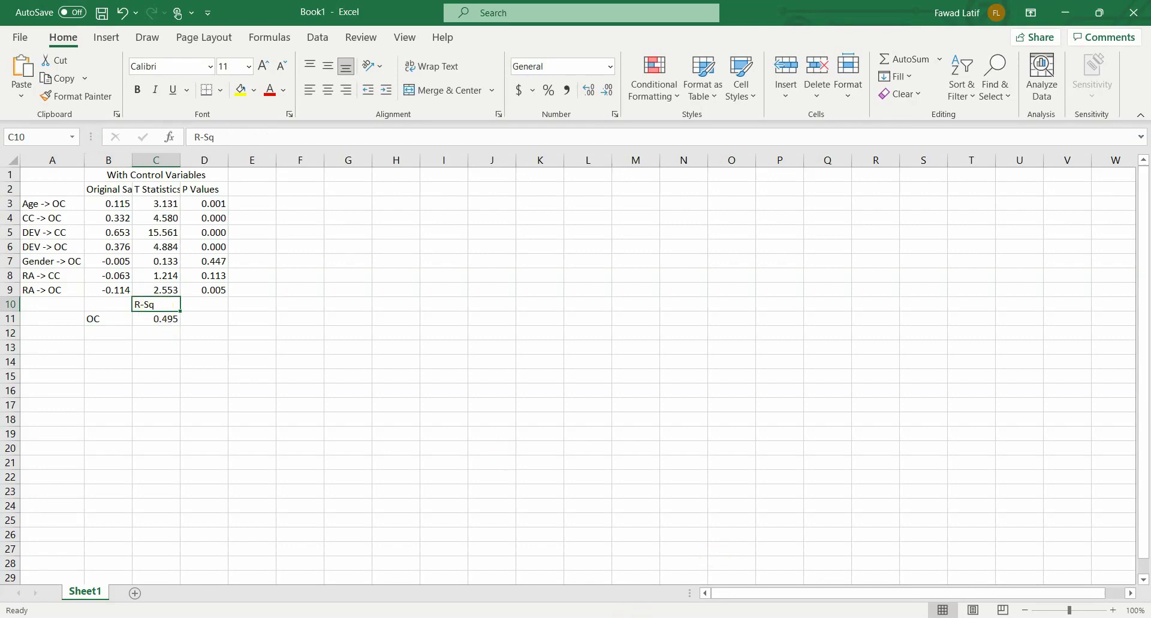
- Draw paths from Gender and from Age into CC
{"action": "key", "text": "alt+Tab"}
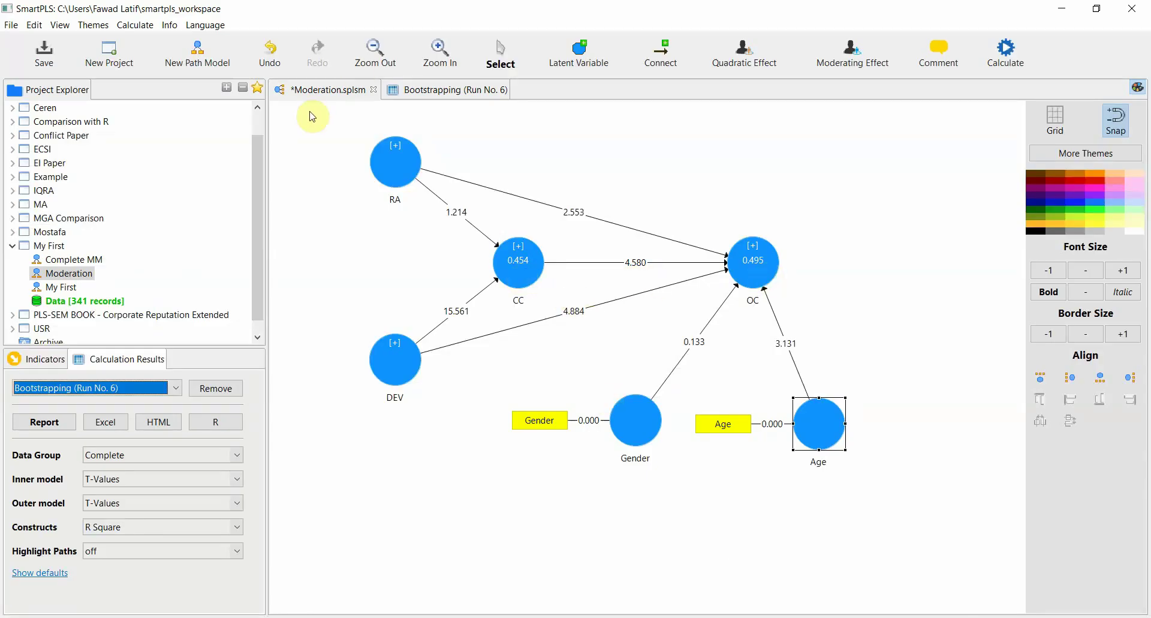
{"action": "left_click", "coordinate": [661, 54]}
{"action": "left_click_drag", "start_coordinate": [624, 410], "coordinate": [514, 270]}
{"action": "left_click_drag", "start_coordinate": [819, 424], "coordinate": [533, 265]}
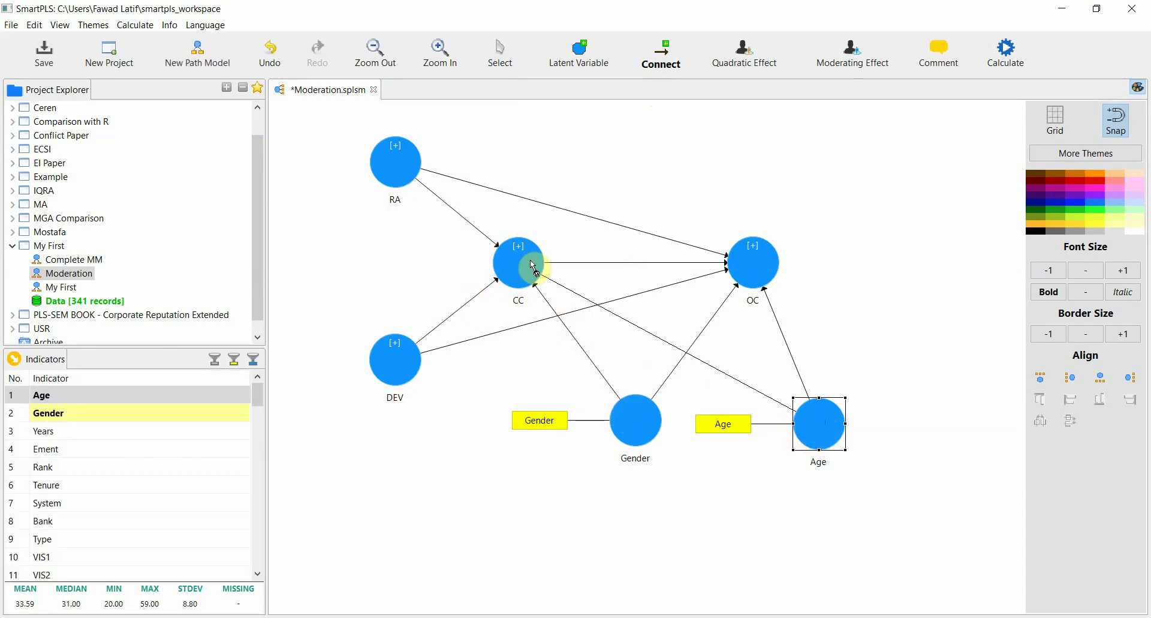
- Bootstrap again and review Gender -> CC (p 0.259) and Age -> CC (p 0.444) in Run No. 7
{"action": "left_click", "coordinate": [1017, 57]}
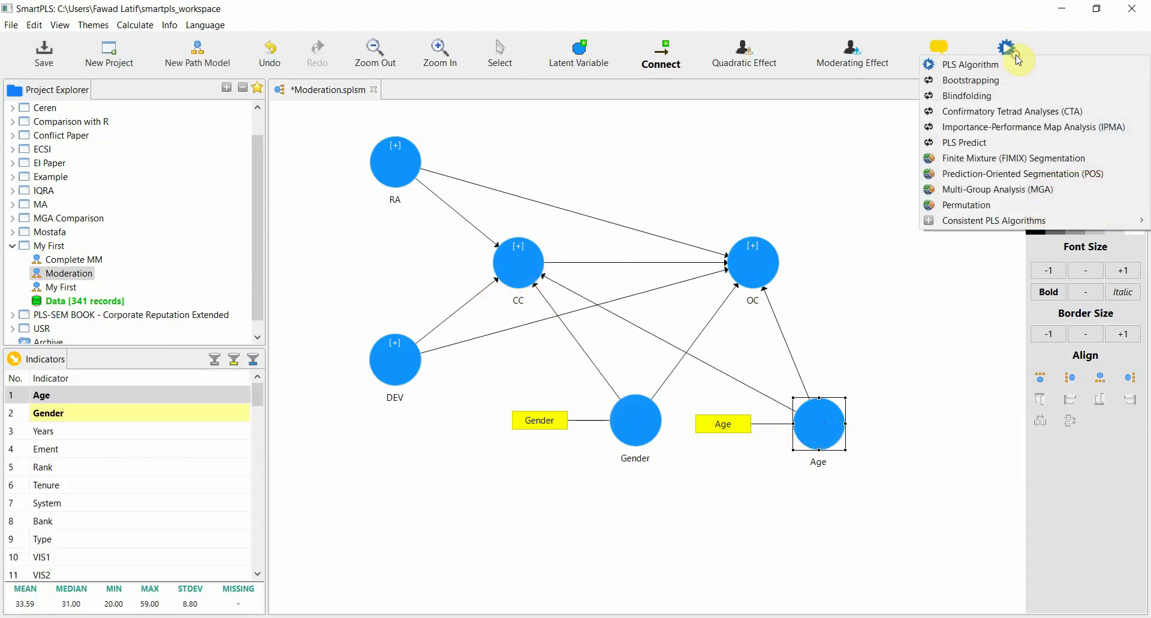
{"action": "left_click", "coordinate": [972, 79]}
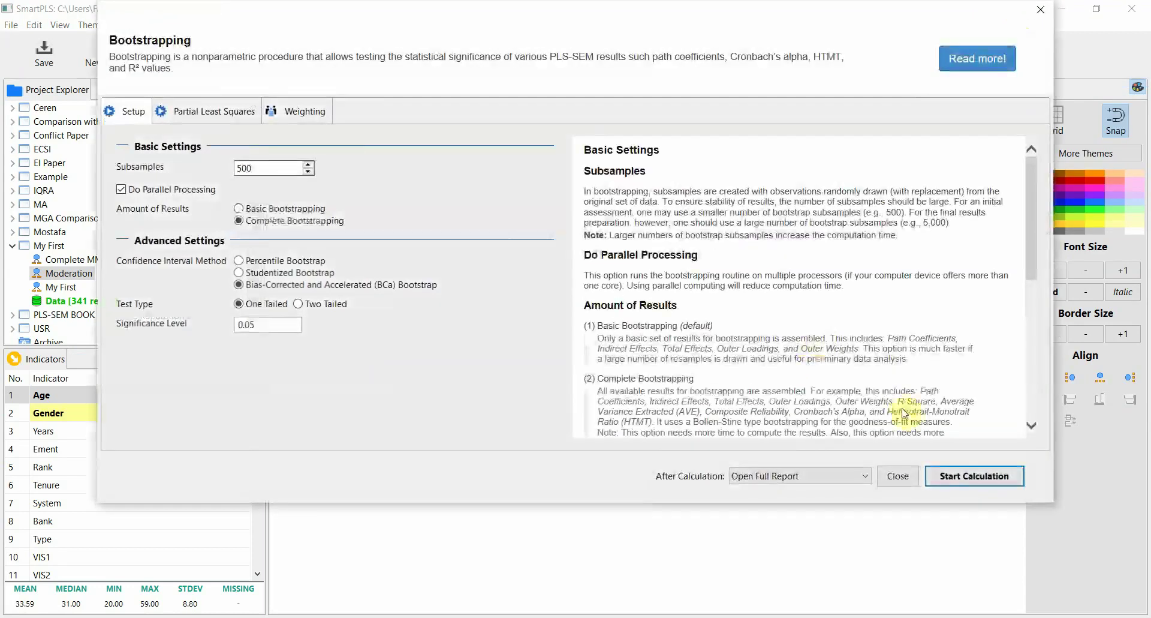
{"action": "left_click", "coordinate": [948, 478]}
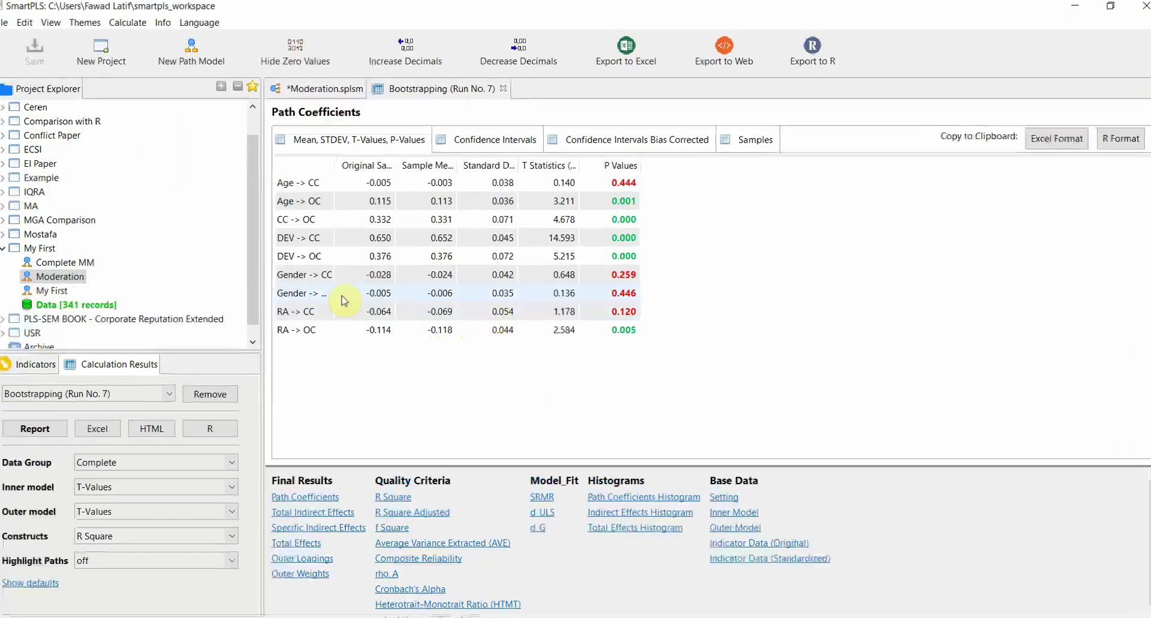
{"action": "left_click", "coordinate": [217, 275]}
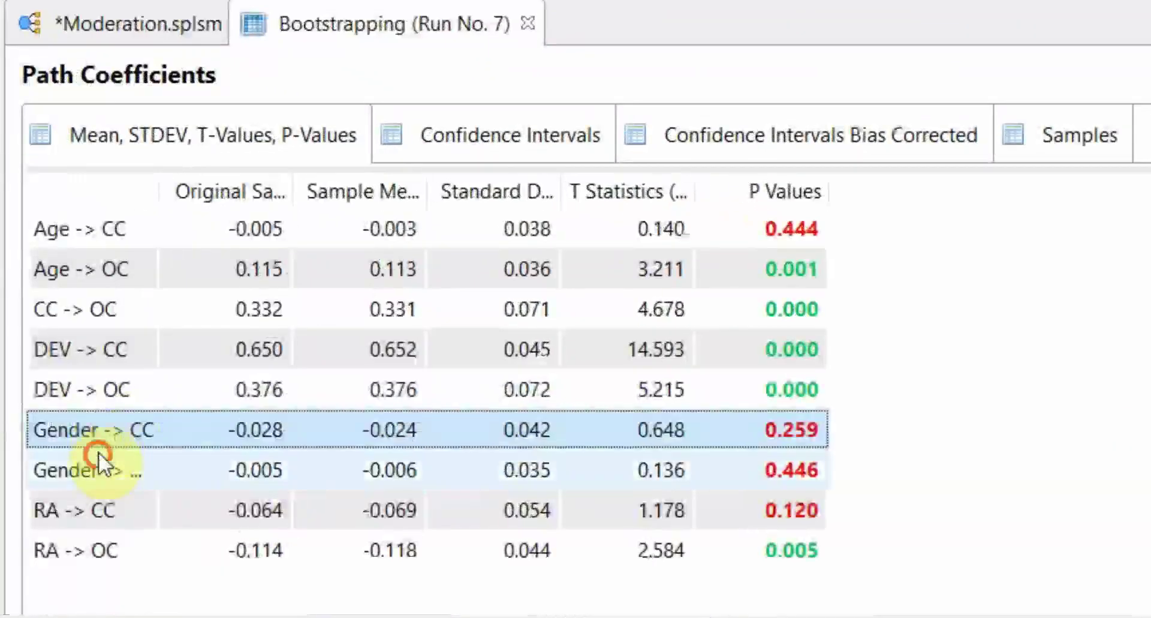
{"action": "left_click", "coordinate": [98, 453]}
{"action": "left_click", "coordinate": [81, 231]}
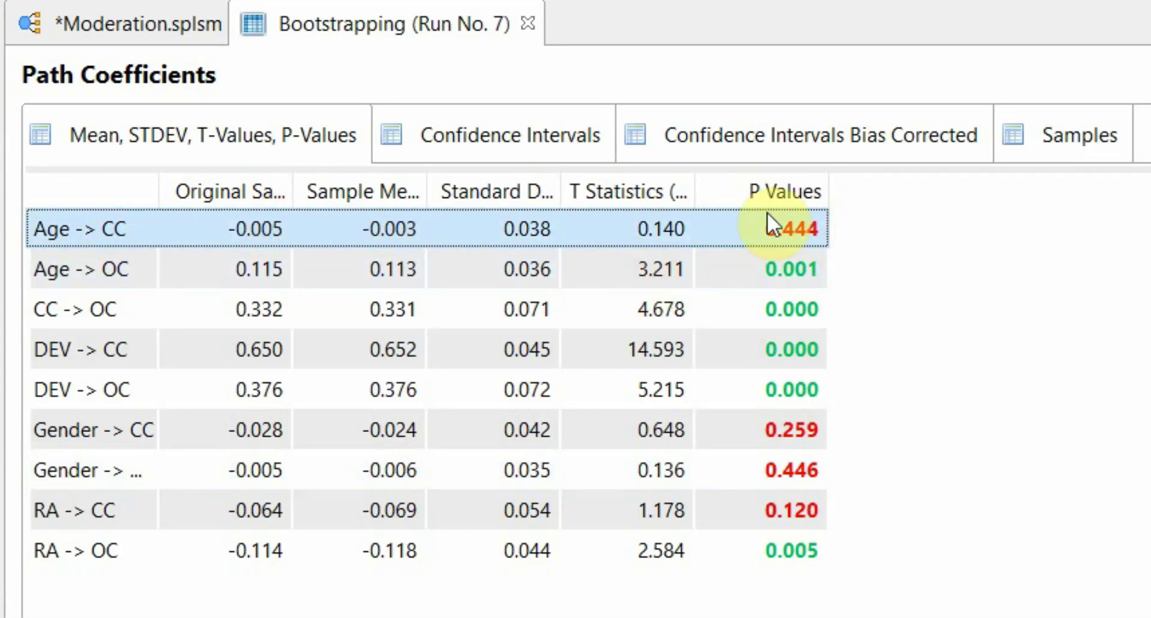
{"action": "left_click", "coordinate": [123, 34]}
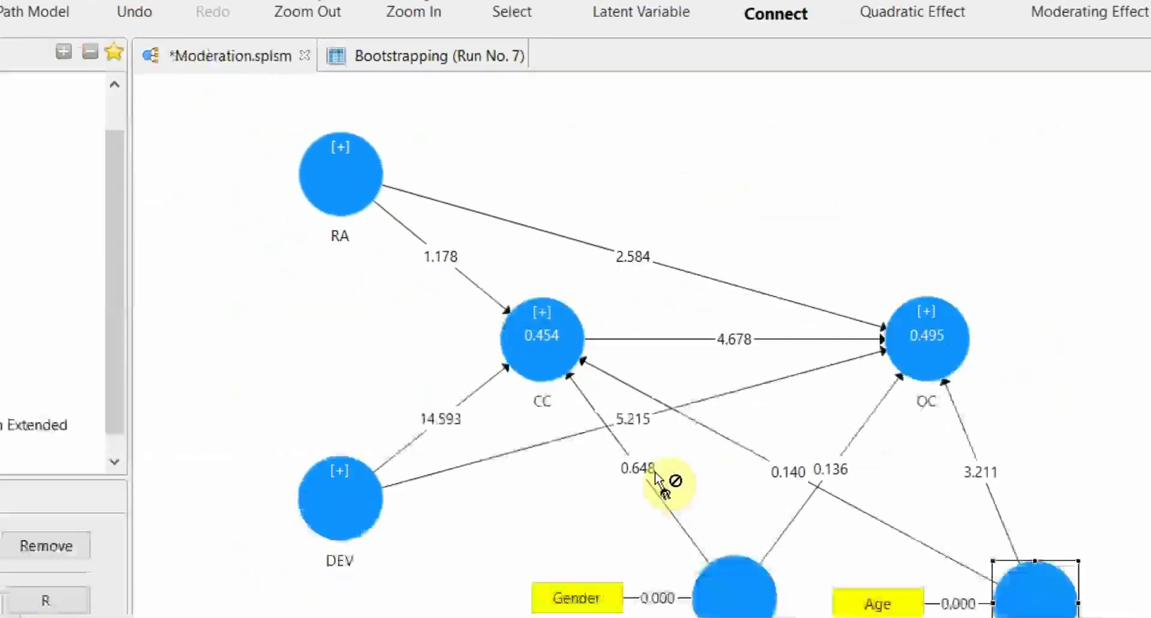
- Delete the Gender and Age constructs along with their paths
{"action": "left_click", "coordinate": [500, 53]}
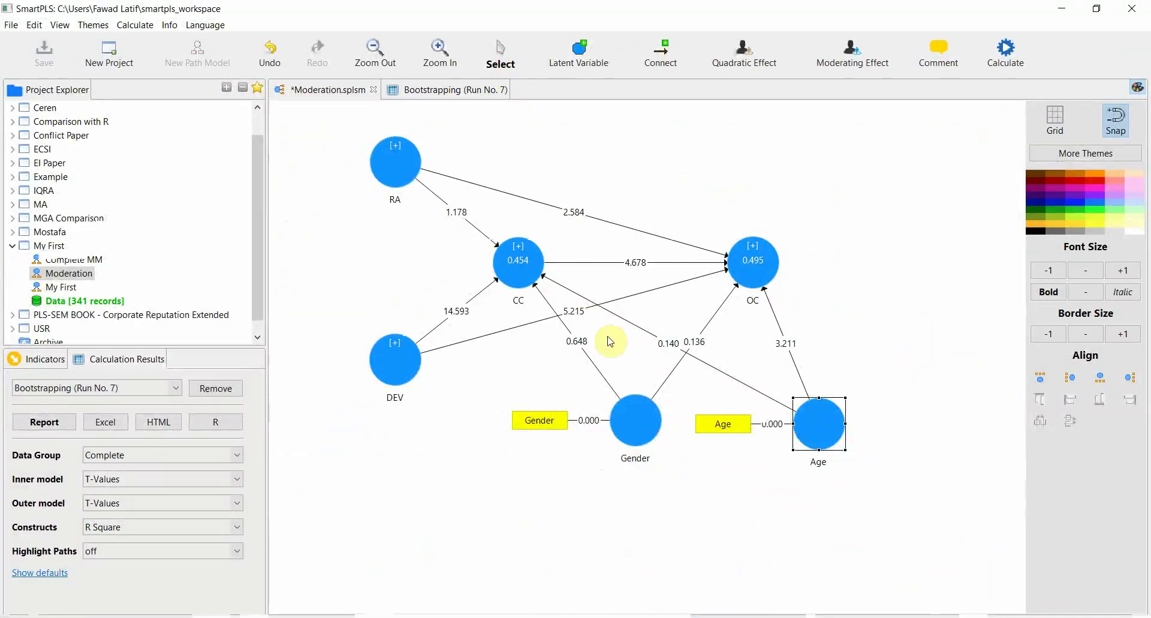
{"action": "left_click", "coordinate": [648, 437]}
{"action": "key", "text": "Delete"}
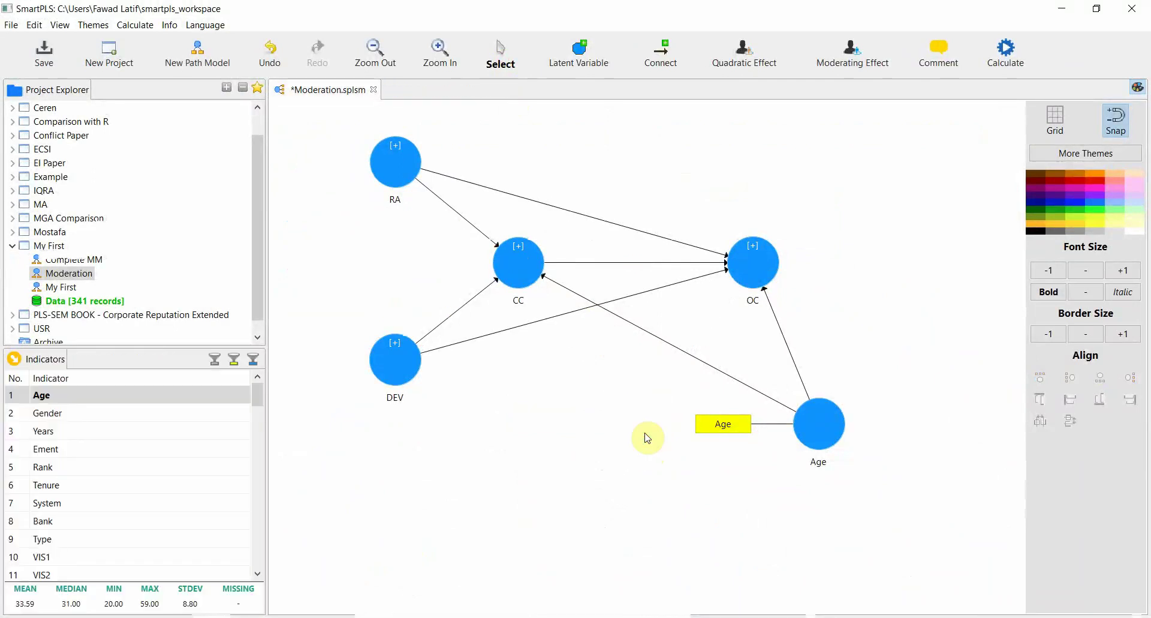
{"action": "left_click", "coordinate": [839, 433]}
{"action": "key", "text": "Delete"}
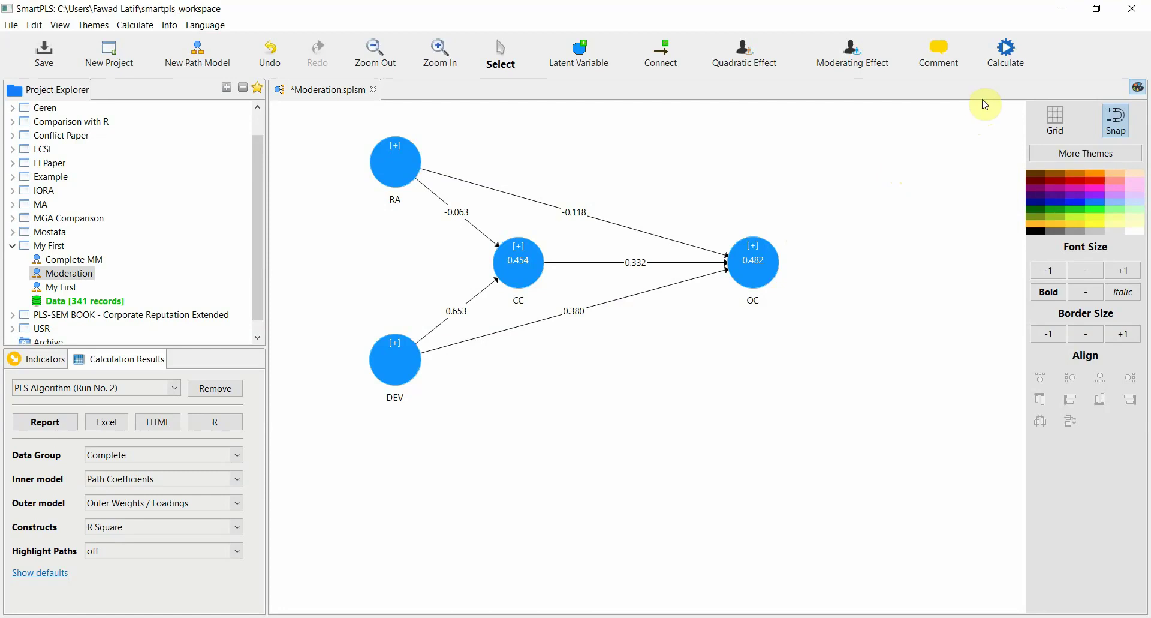
- Bootstrap the reduced model with 500 subsamples as Run No. 8, then bring Book1 forward
{"action": "left_click", "coordinate": [1007, 50]}
{"action": "left_click", "coordinate": [1005, 70]}
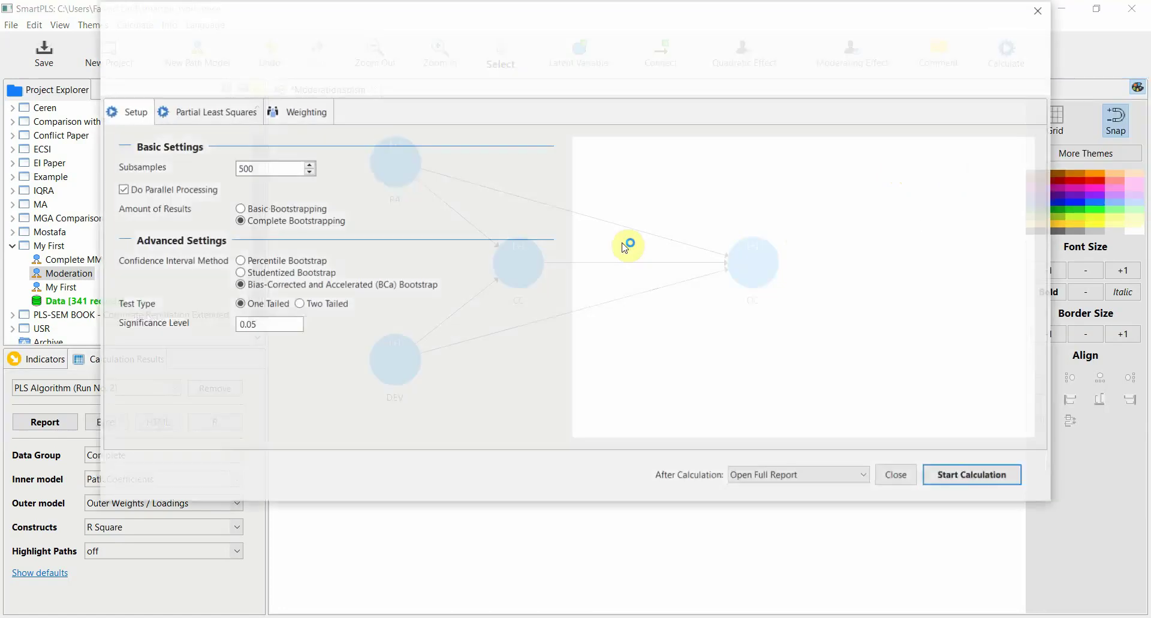
{"action": "left_click", "coordinate": [978, 476]}
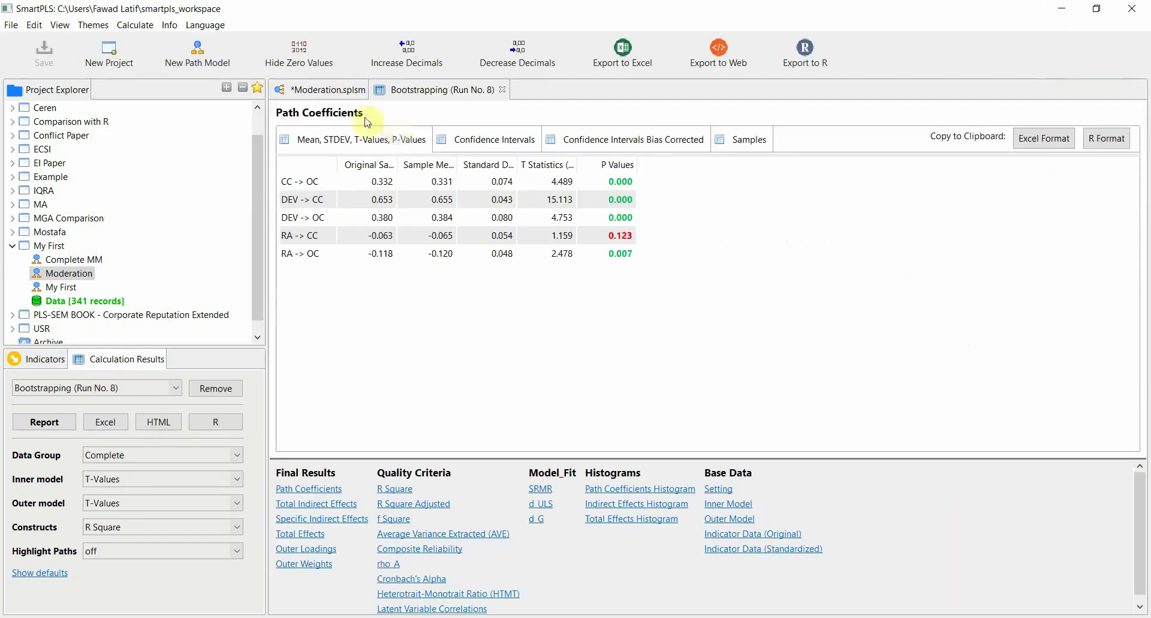
{"action": "left_click", "coordinate": [334, 86]}
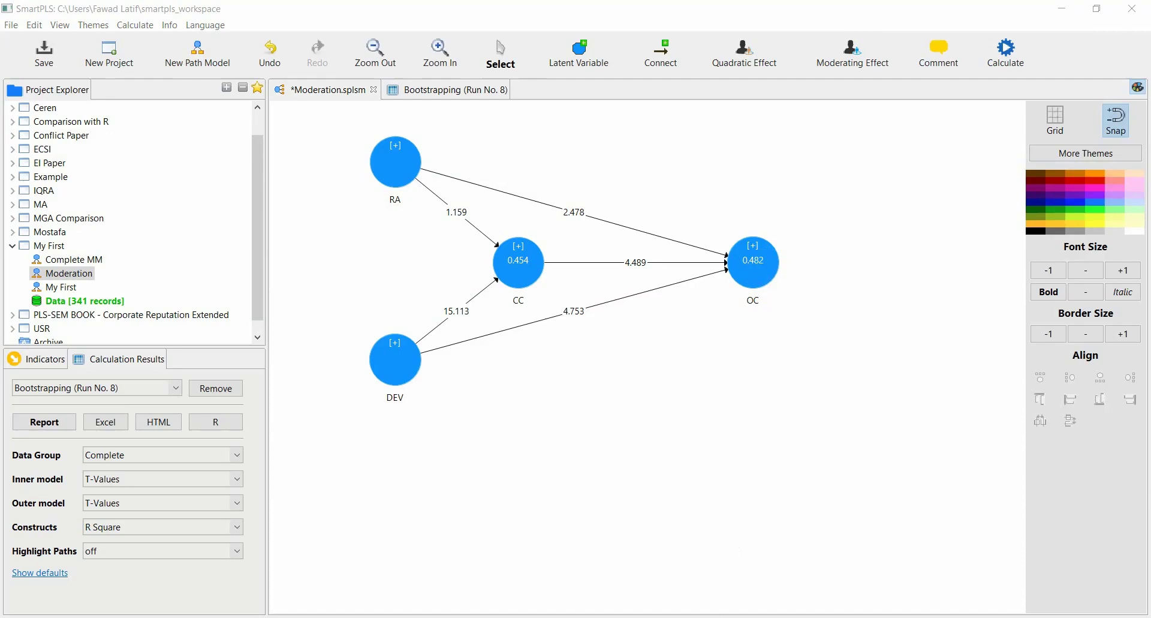
{"action": "left_click", "coordinate": [624, 564]}
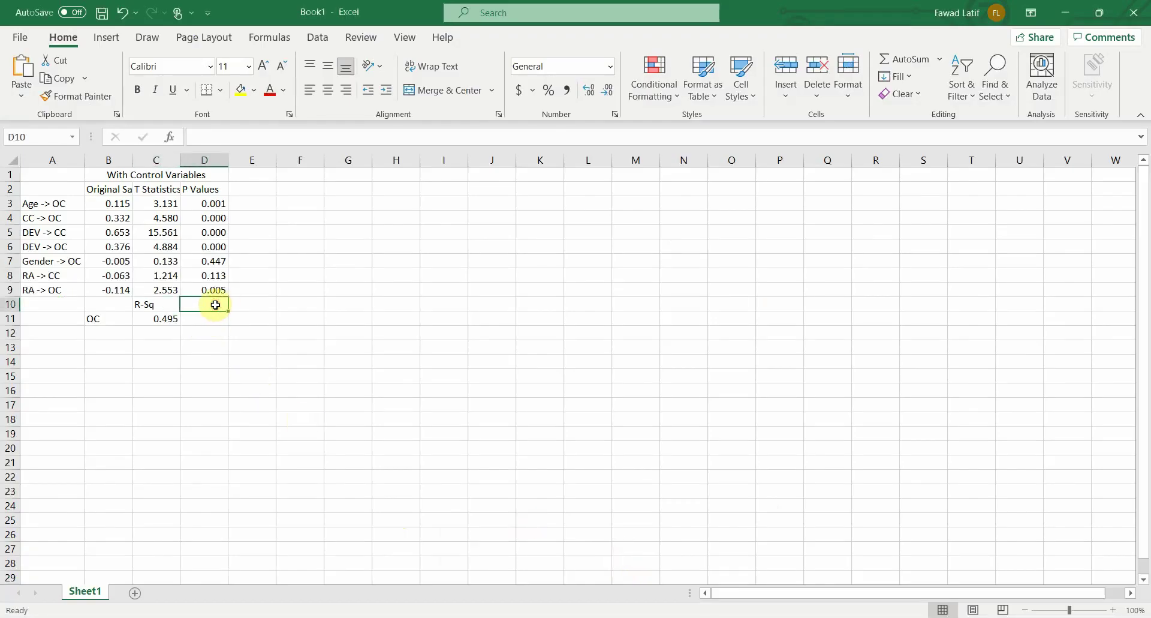
- Enter OC's R-square of 0.482 in cell F11
{"action": "left_click", "coordinate": [285, 303]}
{"action": "left_click", "coordinate": [290, 319]}
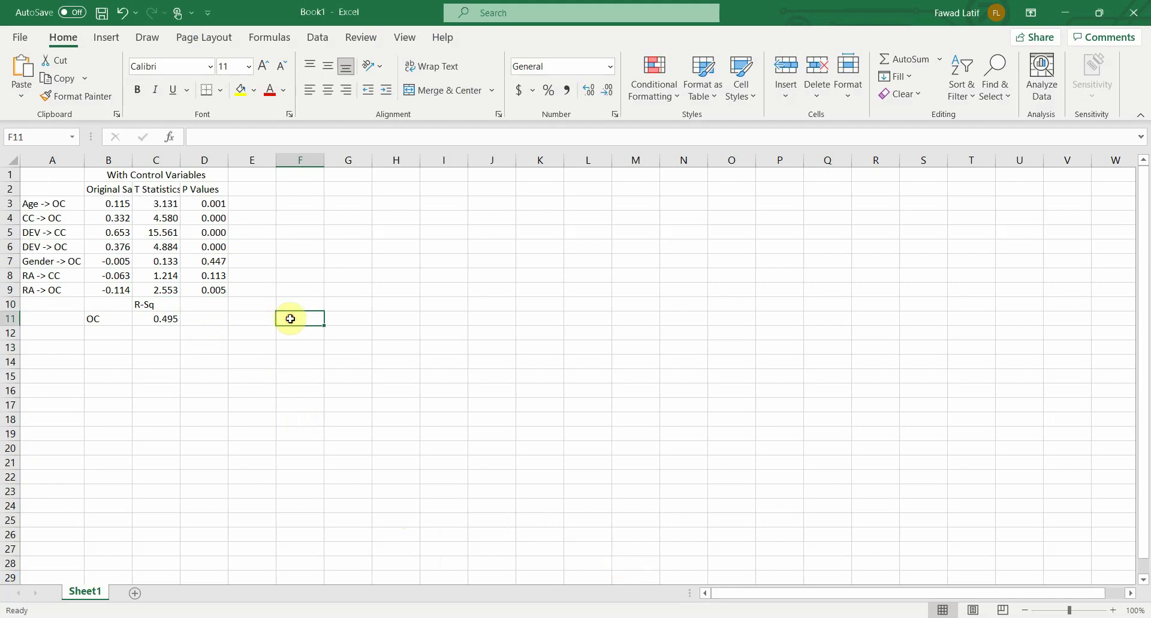
{"action": "type", "text": "0.48"}
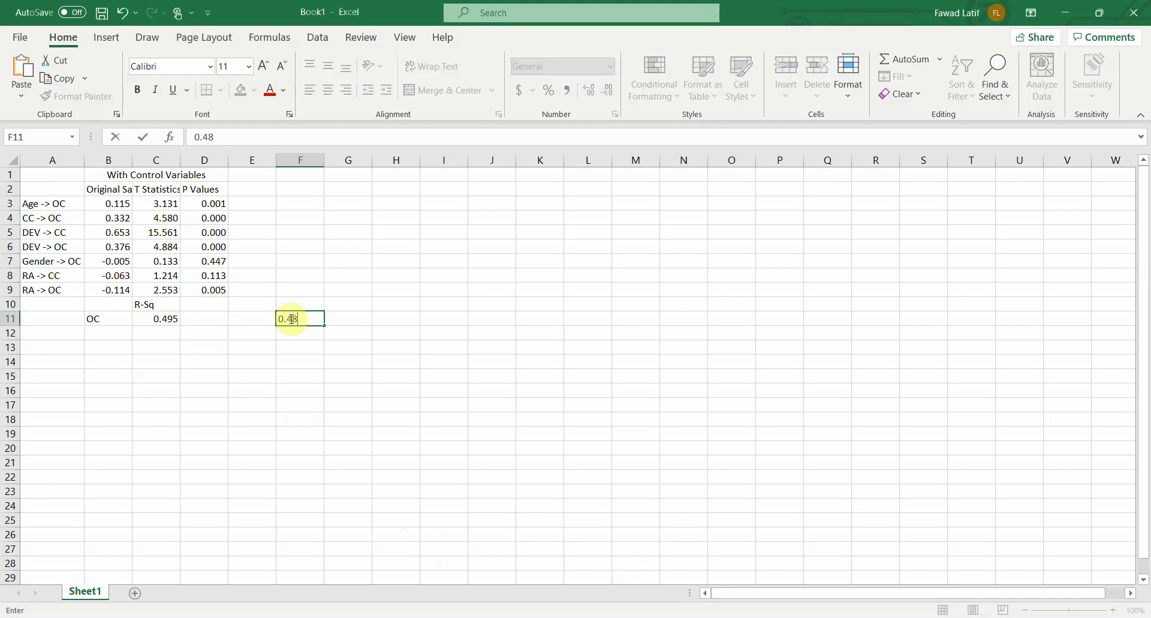
{"action": "type", "text": "2"}
{"action": "key", "text": "Return"}
{"action": "left_click", "coordinate": [290, 318]}
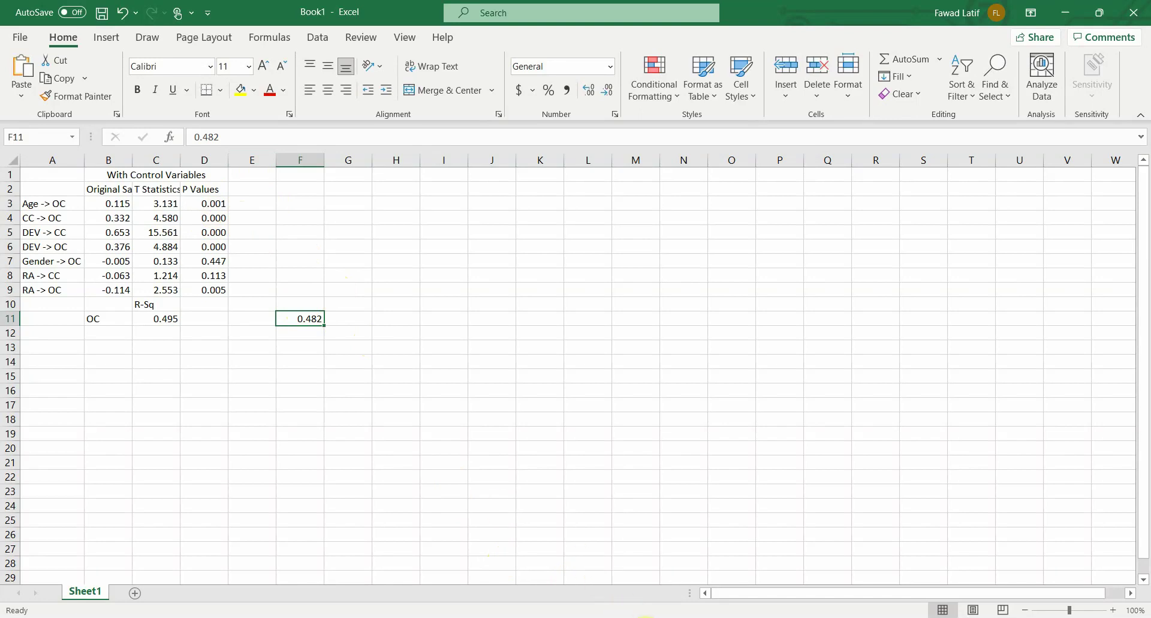
- Copy the Run No. 8 path coefficient table in Excel format and return to Book1
{"action": "mouse_move", "coordinate": [646, 617]}
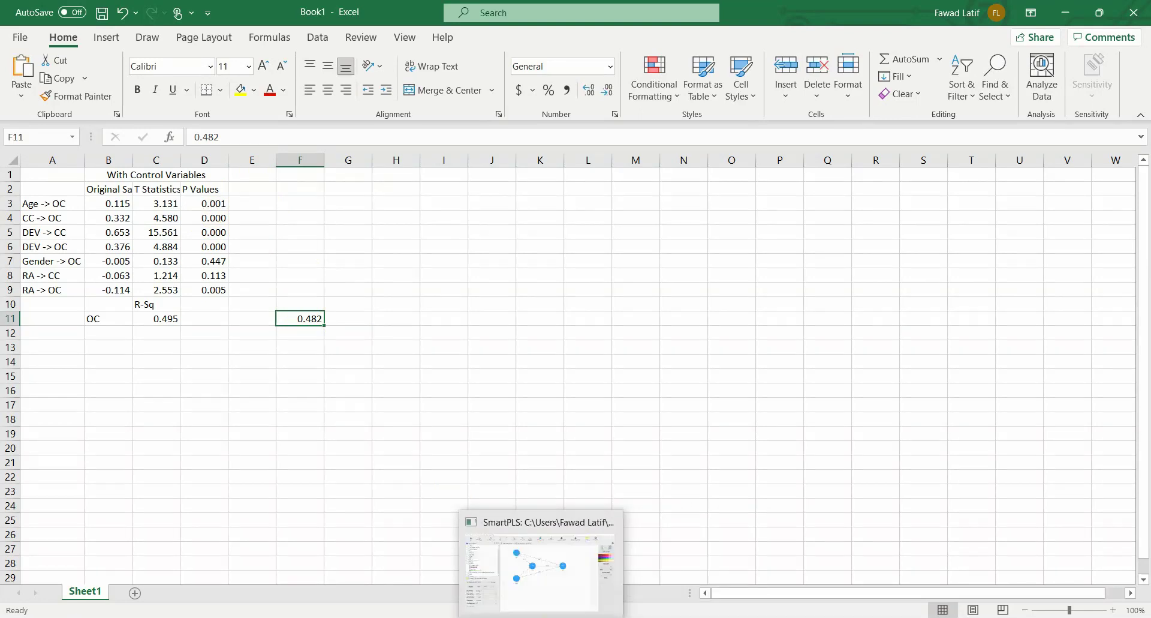
{"action": "left_click", "coordinate": [541, 587]}
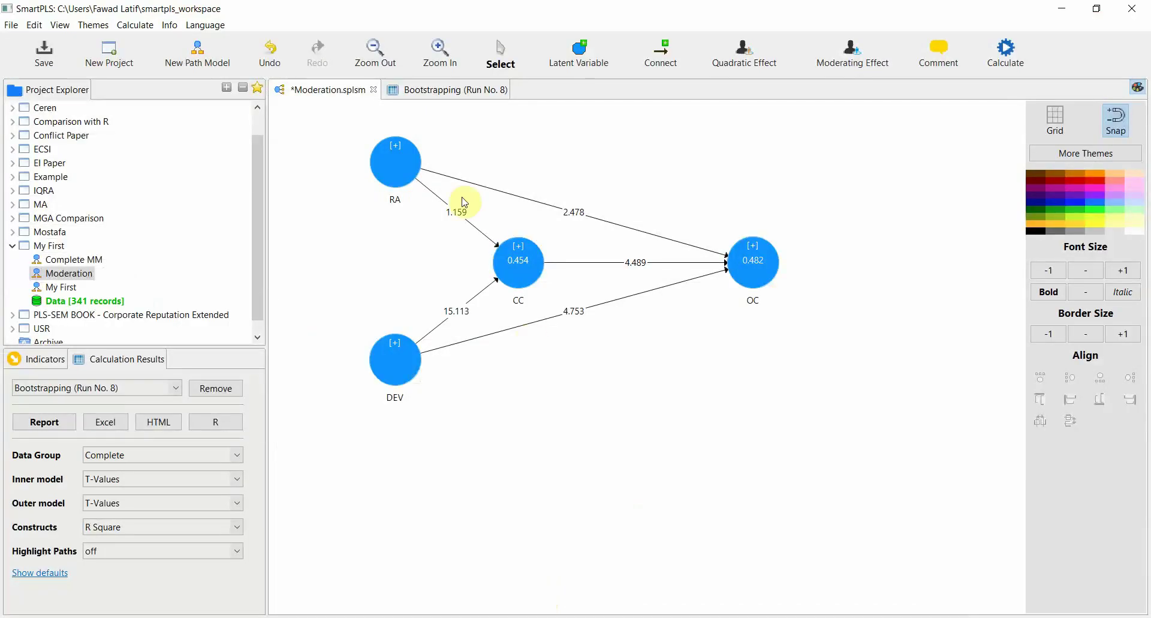
{"action": "left_click", "coordinate": [457, 89]}
{"action": "left_click", "coordinate": [1070, 144]}
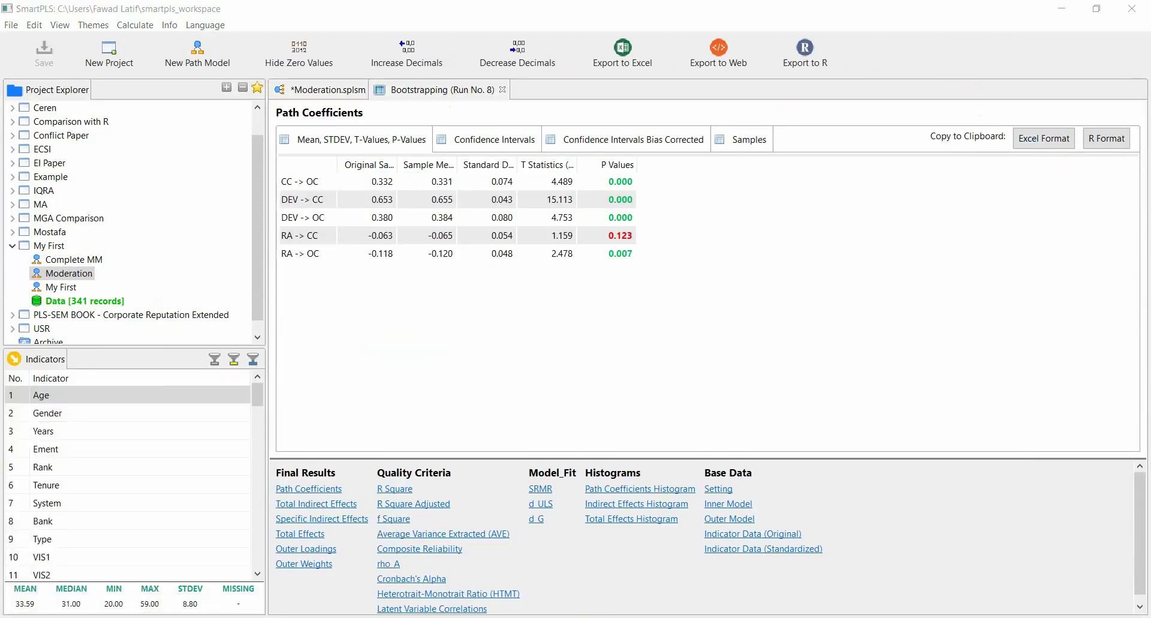
{"action": "mouse_move", "coordinate": [606, 615]}
{"action": "left_click", "coordinate": [657, 571]}
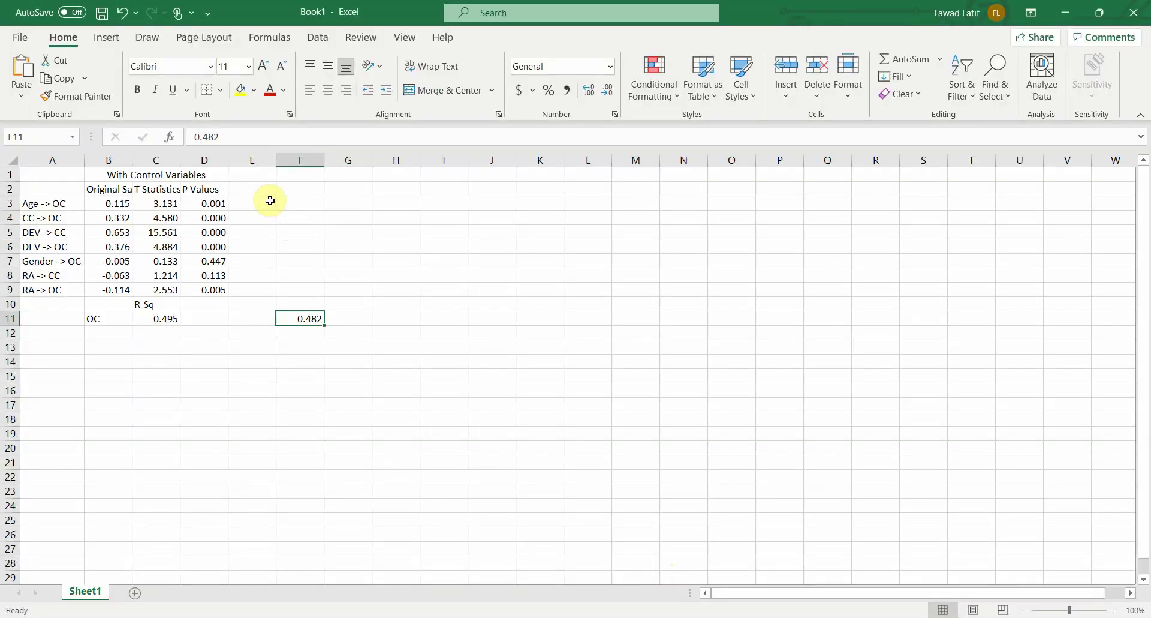
- Paste the path coefficient table at F3 and delete its sample mean and standard deviation columns
{"action": "left_click", "coordinate": [294, 203]}
{"action": "type", "text": "Original Sa\tSample Me\tStandard D\tT Statistics\tP Values CC -> OC\t0.332\t0.331\t0.074\t4.489\t0 DEV -> CC\t0.653\t0.655\t0.043\t15.113\t0 DEV -> OC\t0.38\t0.384\t0.08\t4.753\t0 RA -> CC\t-0.063\t-0.065\t0.054\t1.159\t0.123 RA -> OC\t-0.118\t-0.12\t0.048\t2.478\t0.007"}
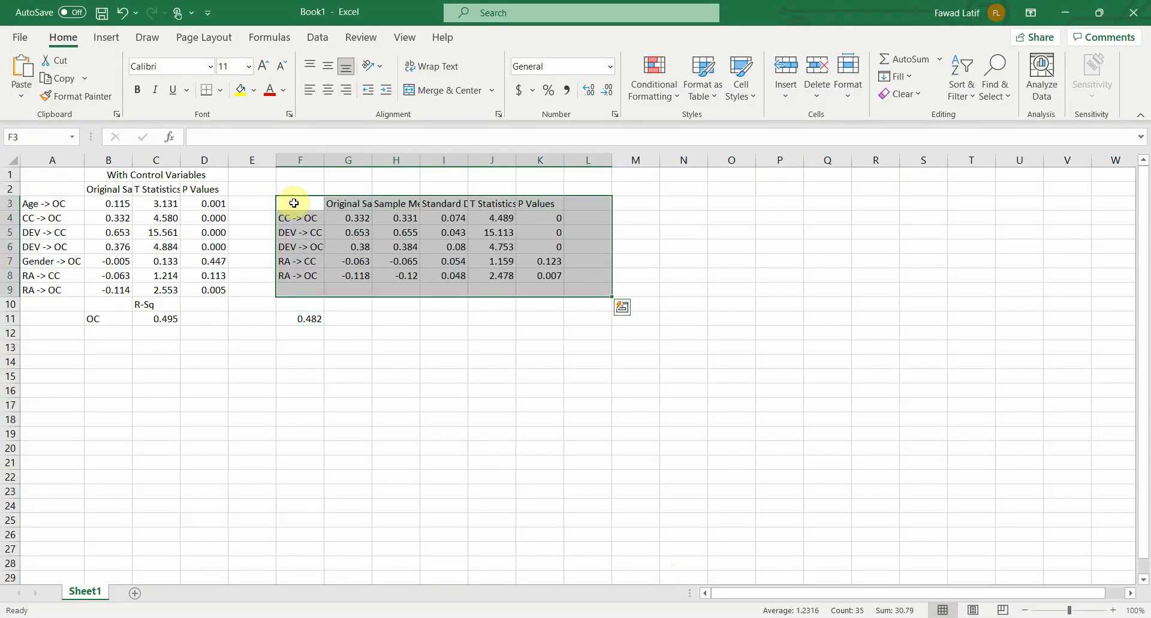
{"action": "left_click_drag", "start_coordinate": [398, 160], "coordinate": [437, 159]}
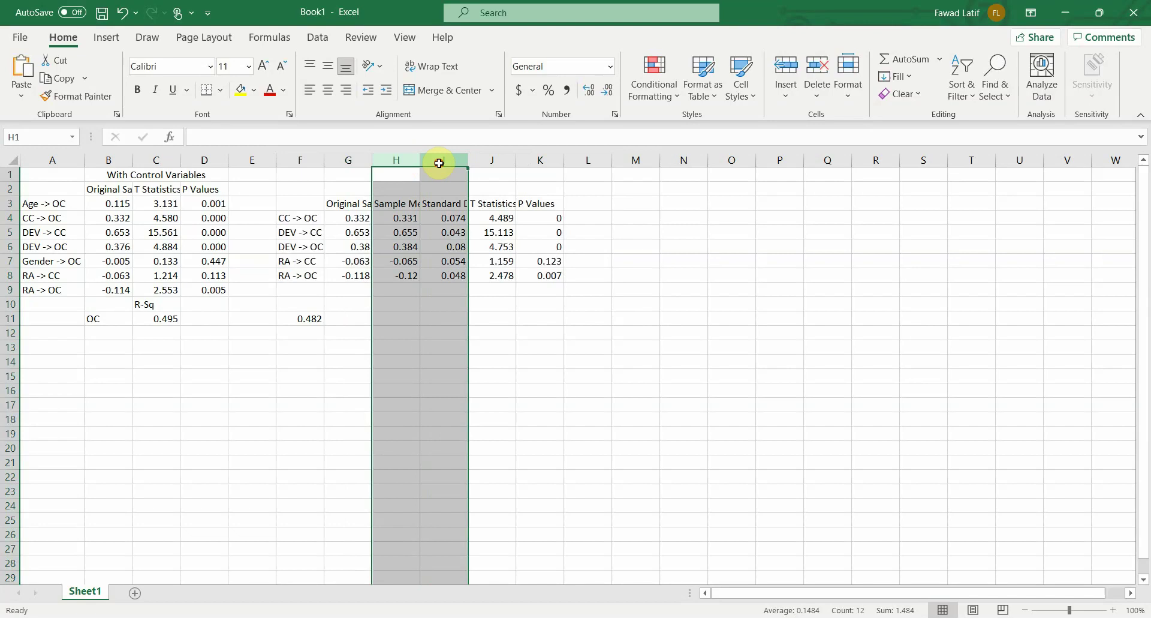
{"action": "right_click", "coordinate": [438, 160]}
{"action": "left_click", "coordinate": [474, 311]}
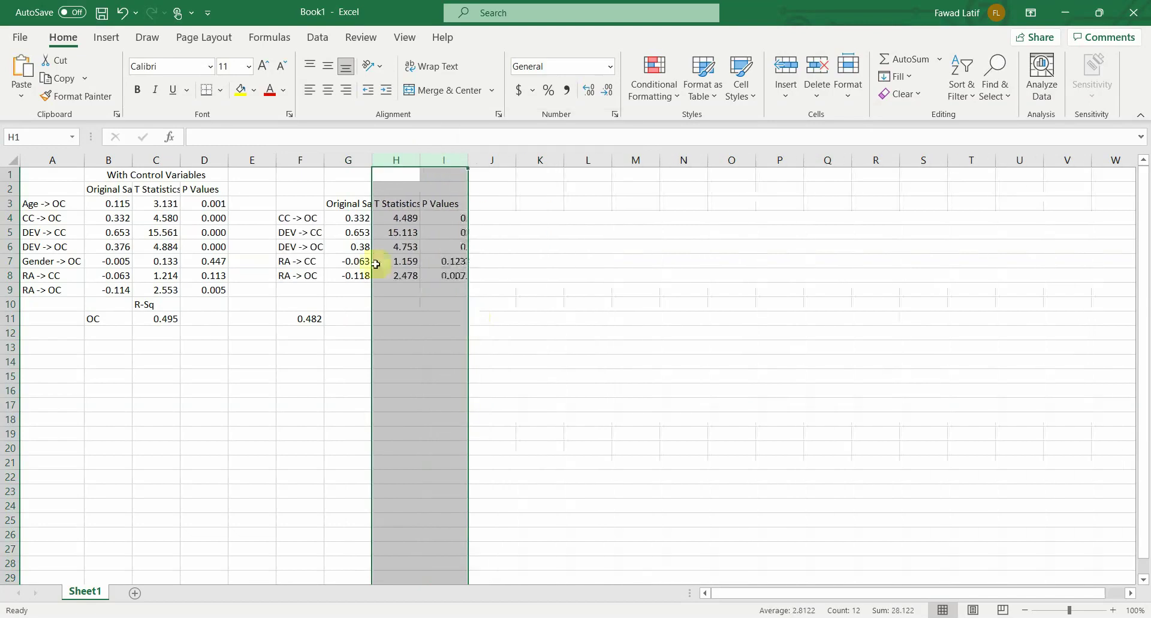
- Merge F1:I1 into a centred title reading 'Without Control Variables'
{"action": "left_click_drag", "start_coordinate": [280, 175], "coordinate": [445, 174]}
{"action": "left_click", "coordinate": [429, 91]}
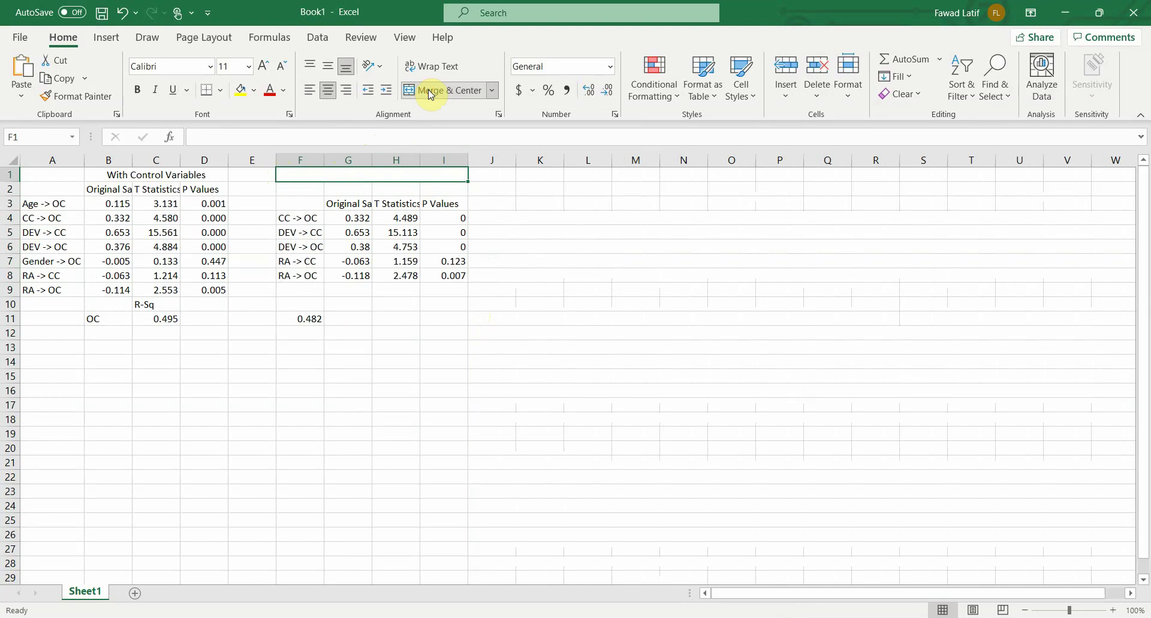
{"action": "type", "text": "Without Co"}
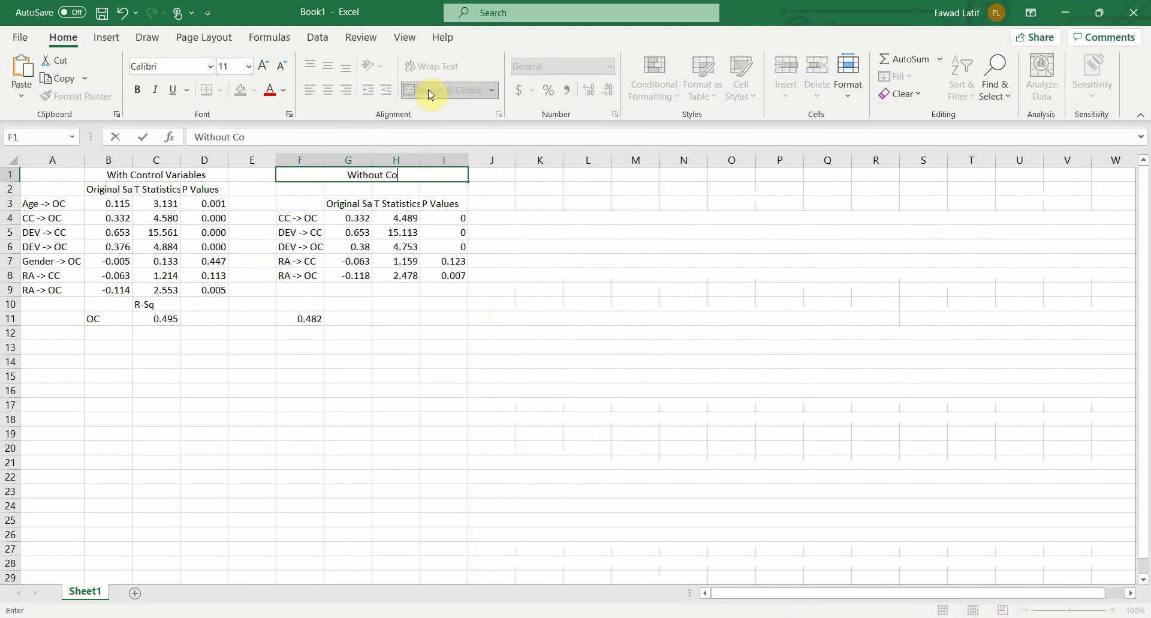
{"action": "type", "text": "ntrol Mo"}
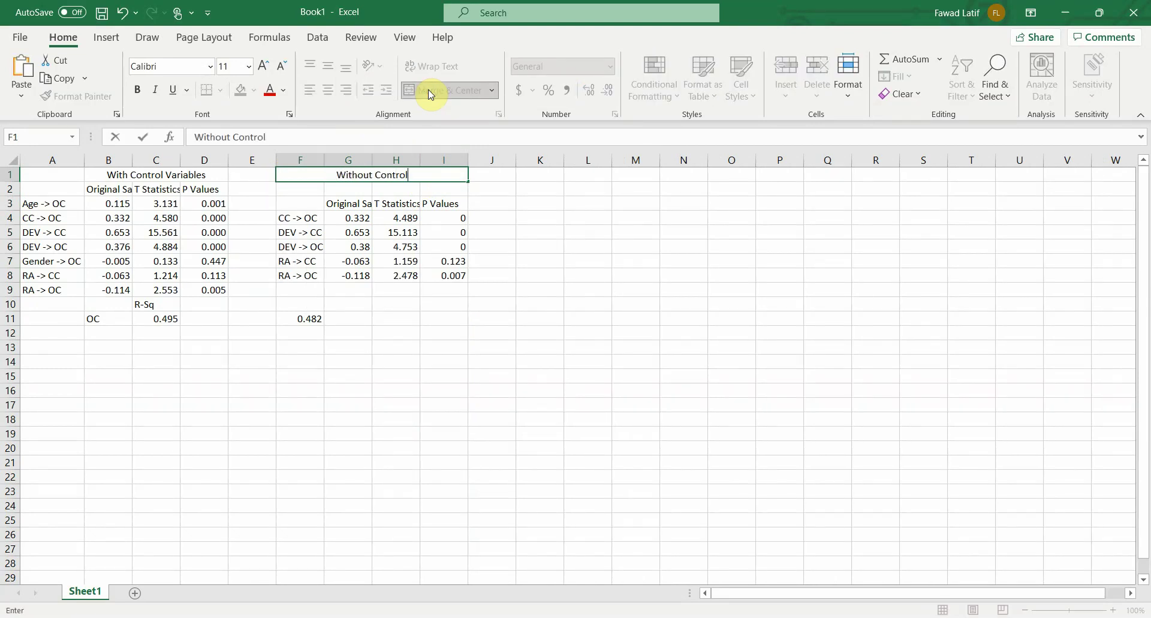
{"action": "key", "text": "BackSpace"}
{"action": "key", "text": "BackSpace"}
{"action": "type", "text": "Variables"}
{"action": "key", "text": "Return"}
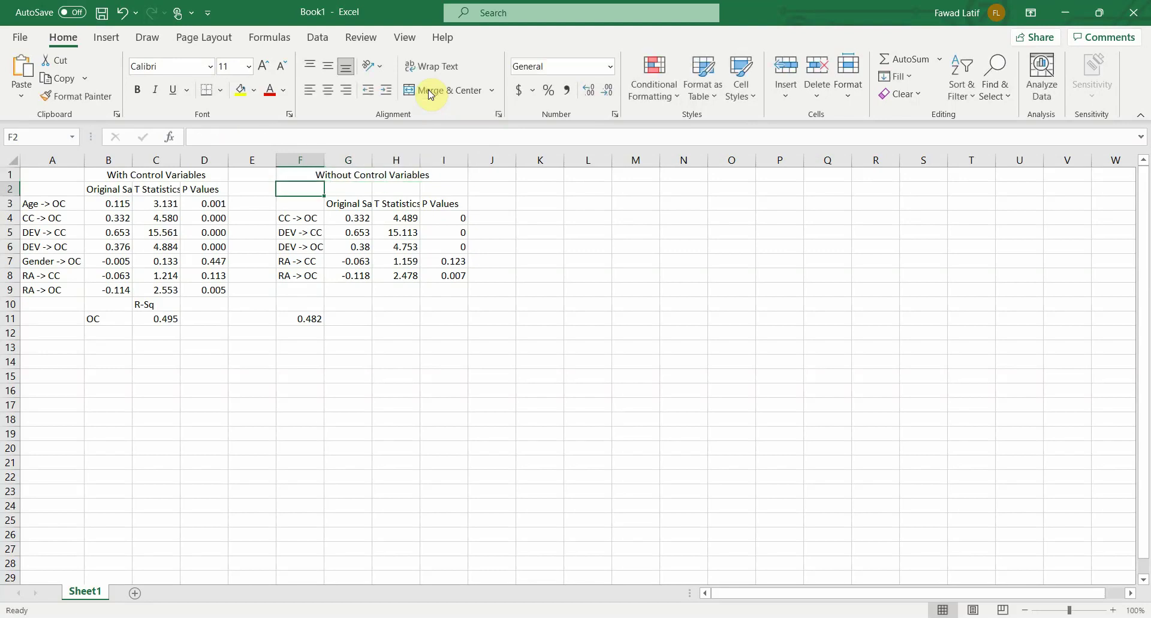
- Autofit columns G and H to the new table's contents
{"action": "left_click_drag", "start_coordinate": [374, 161], "coordinate": [375, 160]}
{"action": "double_click", "coordinate": [375, 161]}
{"action": "double_click", "coordinate": [460, 161]}
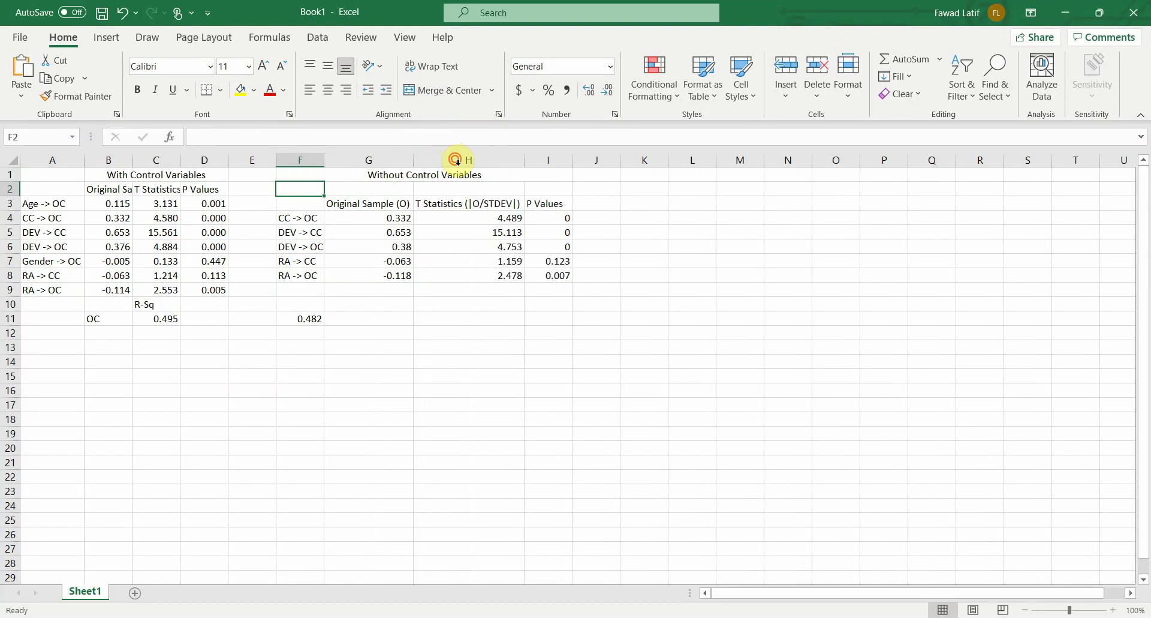
- Delete the empty column E and give the values F4:H8 Number format with three decimals
{"action": "left_click_drag", "start_coordinate": [251, 160], "coordinate": [296, 161]}
{"action": "left_click", "coordinate": [300, 231]}
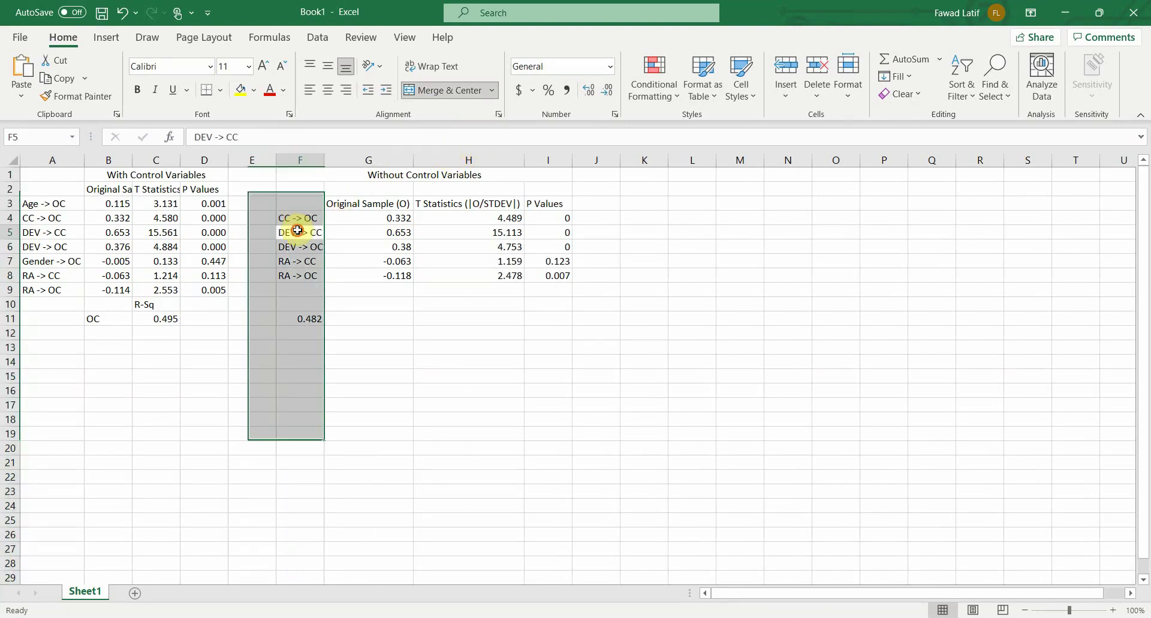
{"action": "left_click_drag", "start_coordinate": [300, 217], "coordinate": [300, 233]}
{"action": "left_click", "coordinate": [251, 159]}
{"action": "right_click", "coordinate": [252, 160]}
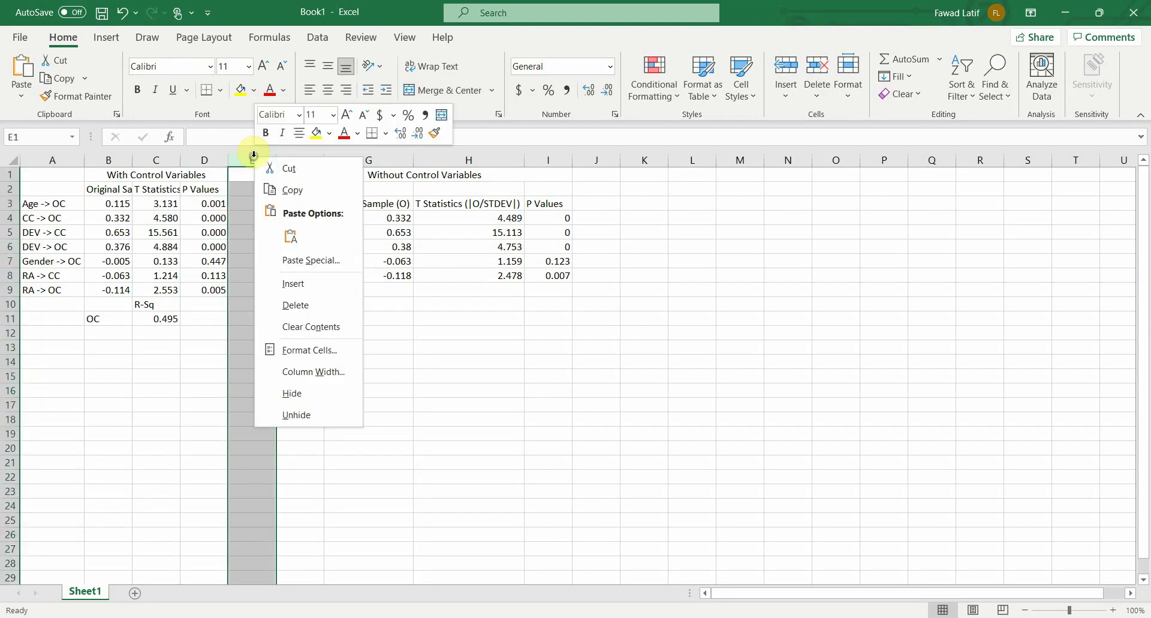
{"action": "left_click", "coordinate": [295, 303]}
{"action": "left_click_drag", "start_coordinate": [330, 222], "coordinate": [502, 269]}
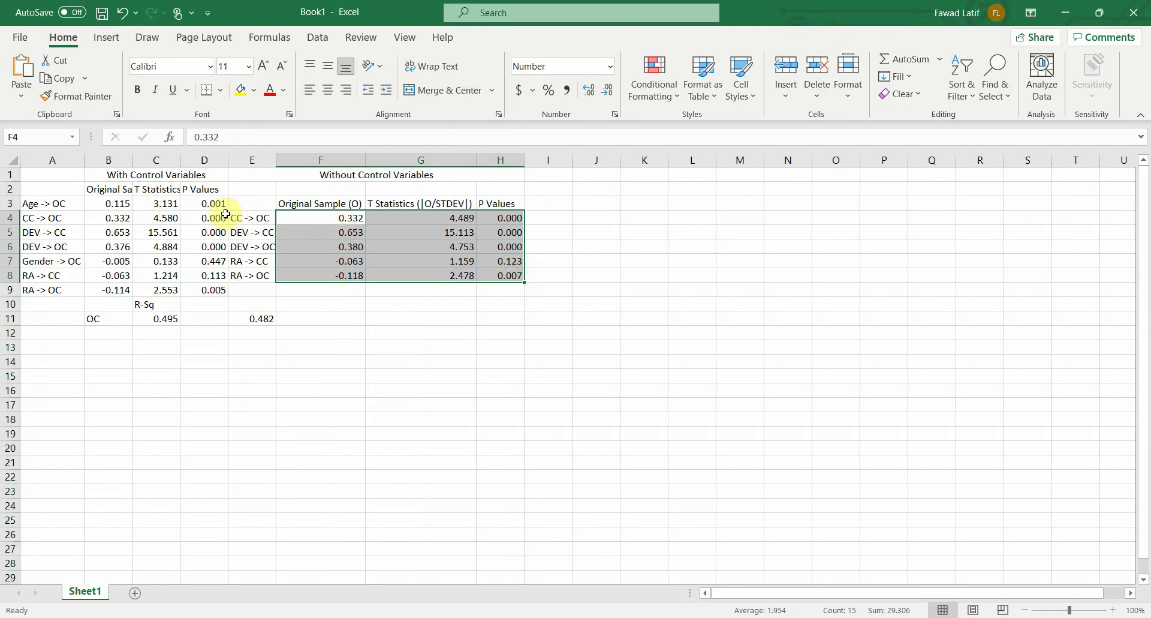
{"action": "left_click", "coordinate": [251, 320]}
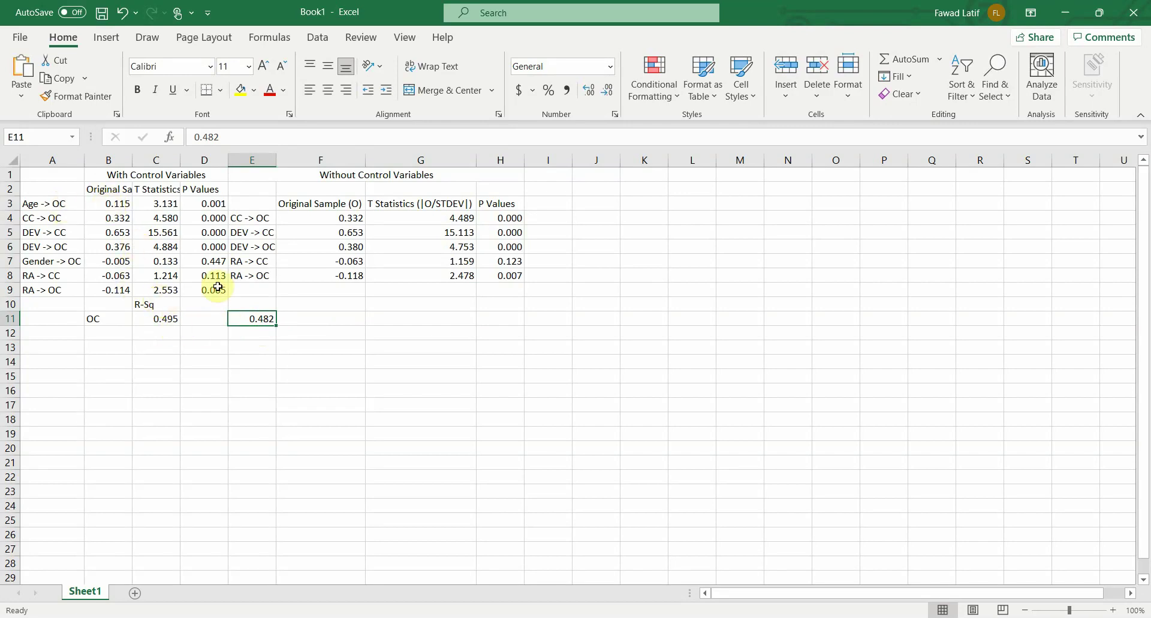
- Review the coefficients without controls for CC -> OC, DEV -> CC, DEV -> OC, RA -> CC and RA -> OC
{"action": "left_click", "coordinate": [339, 222]}
{"action": "left_click", "coordinate": [317, 237]}
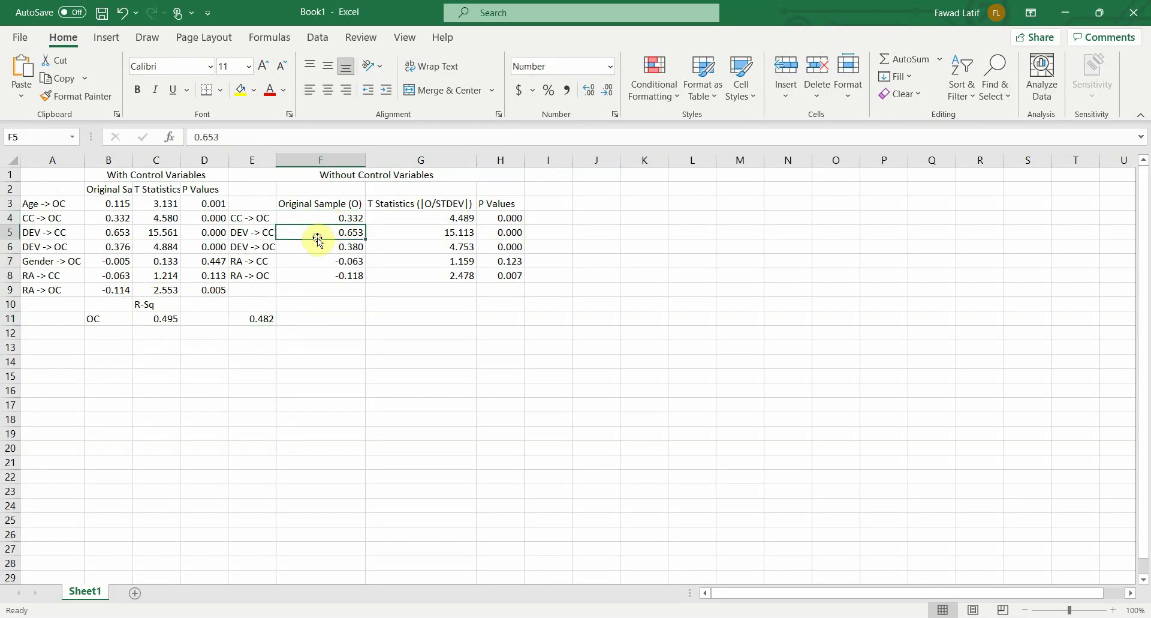
{"action": "left_click", "coordinate": [316, 247]}
{"action": "left_click_drag", "start_coordinate": [316, 246], "coordinate": [316, 254]}
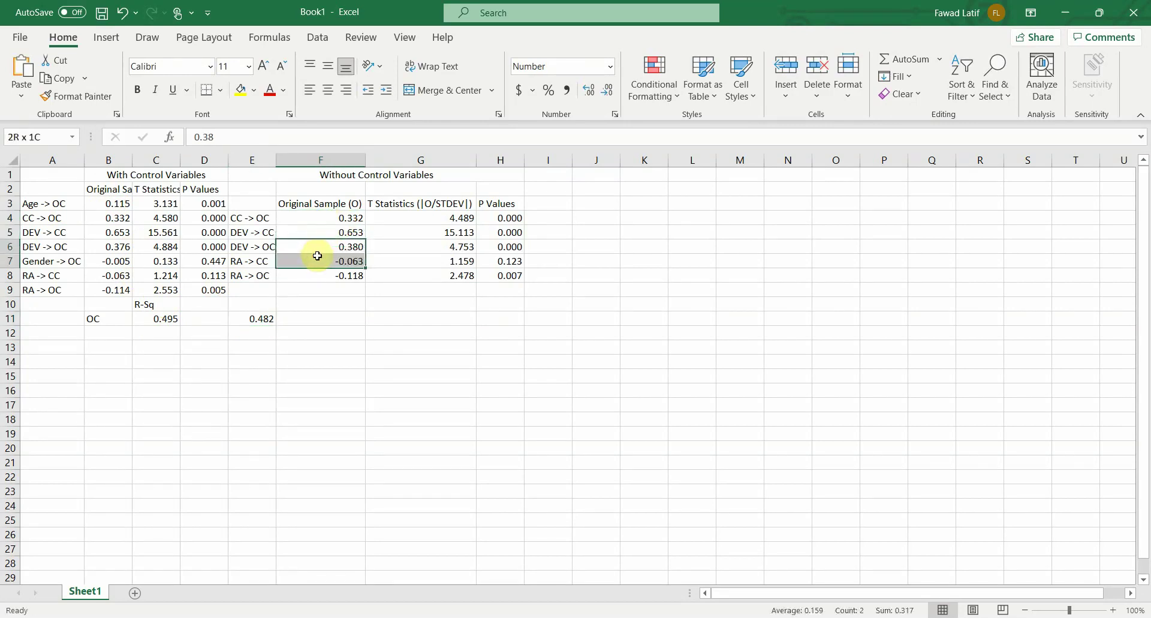
{"action": "left_click", "coordinate": [318, 261]}
{"action": "left_click", "coordinate": [318, 244]}
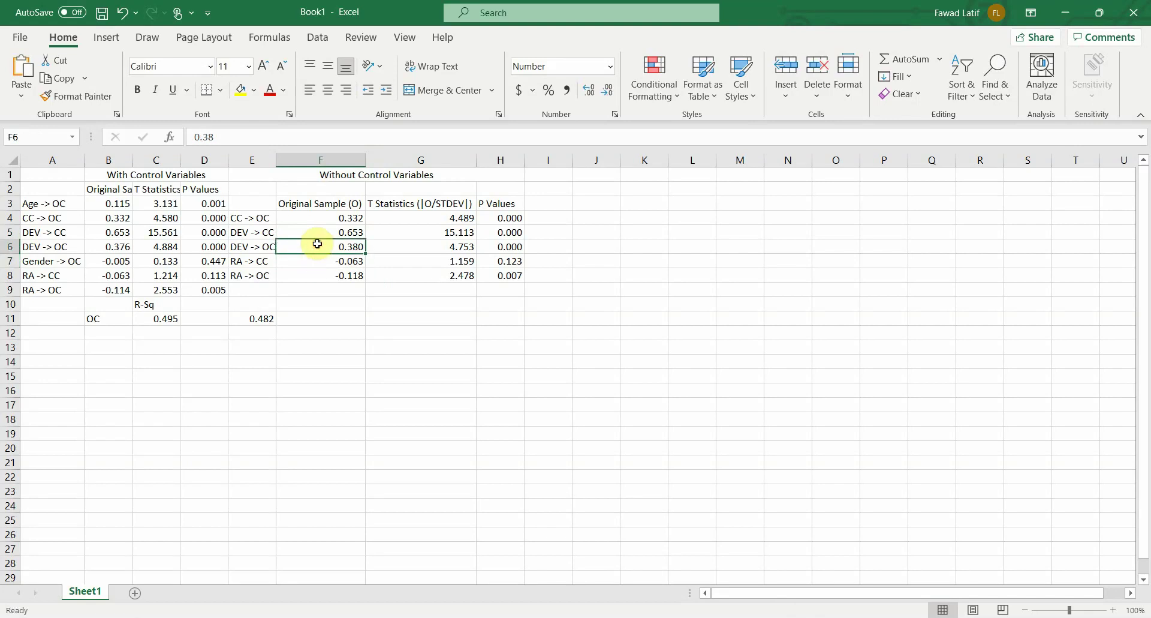
{"action": "left_click", "coordinate": [307, 258]}
{"action": "left_click", "coordinate": [333, 273]}
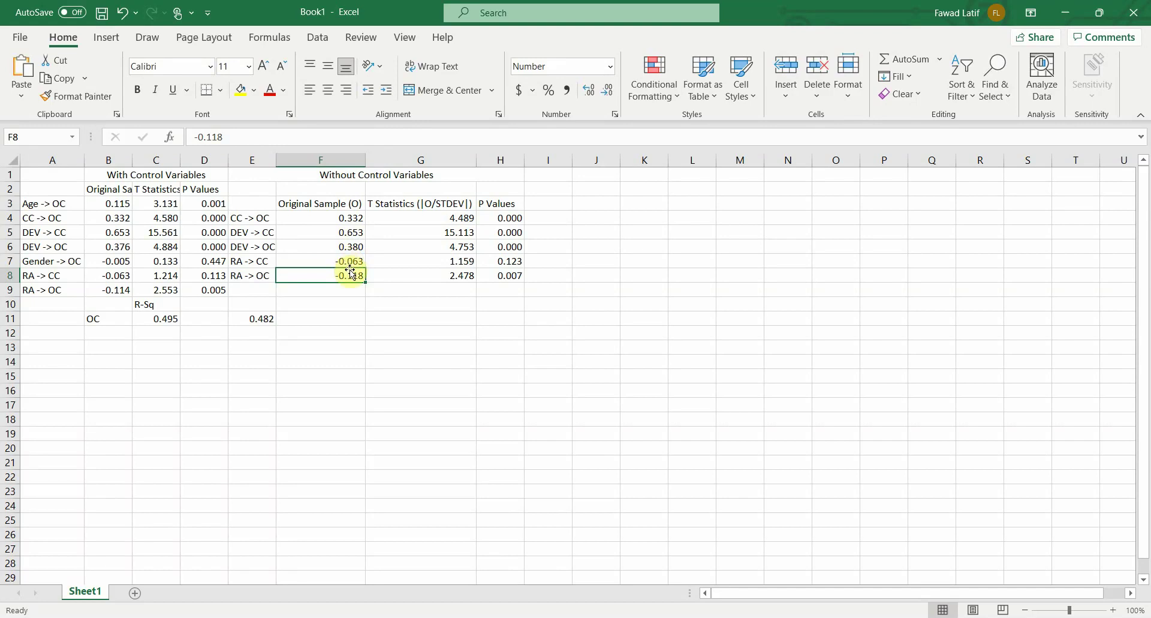
- Compare RA -> OC and RA -> CC results with and without controls, then the Age -> OC path
{"action": "left_click", "coordinate": [227, 289]}
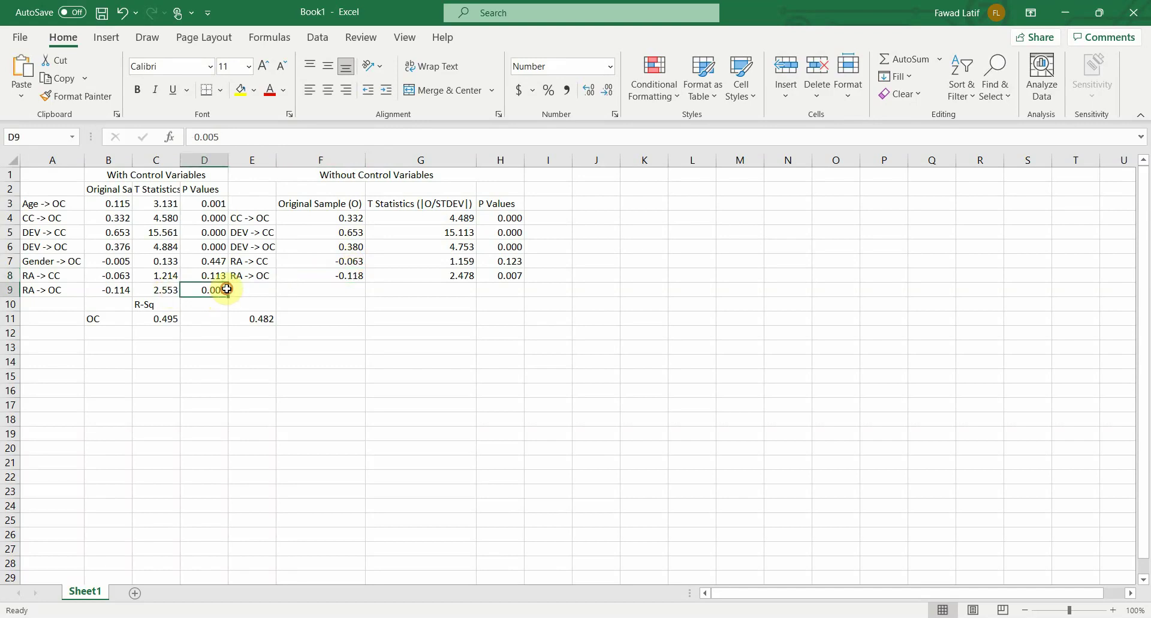
{"action": "left_click", "coordinate": [502, 276]}
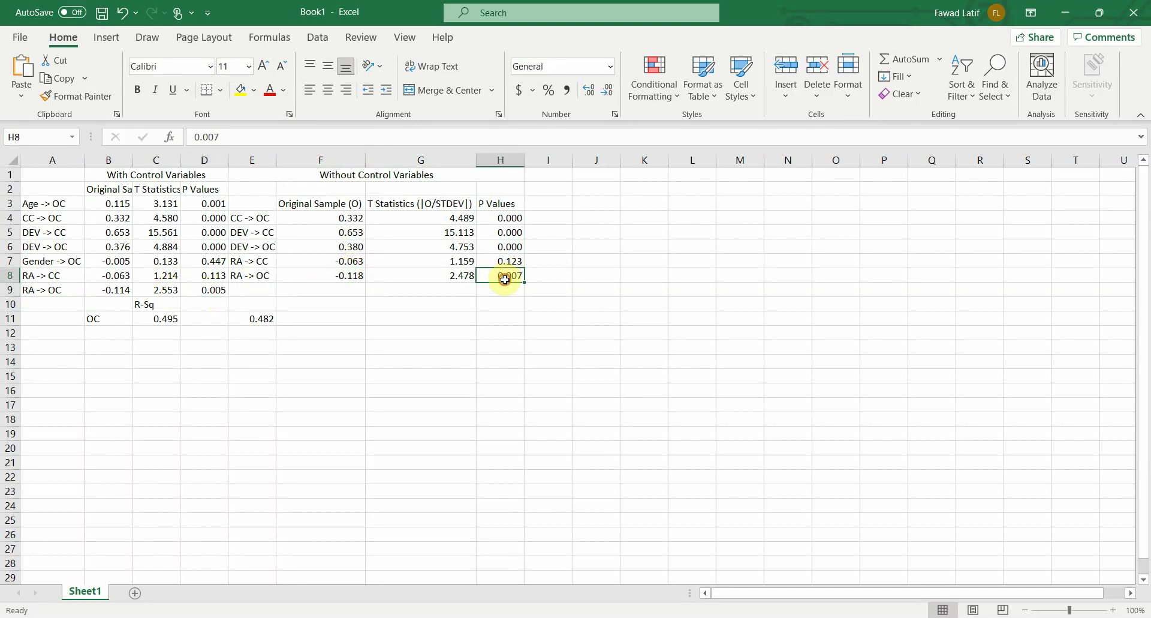
{"action": "left_click", "coordinate": [357, 276]}
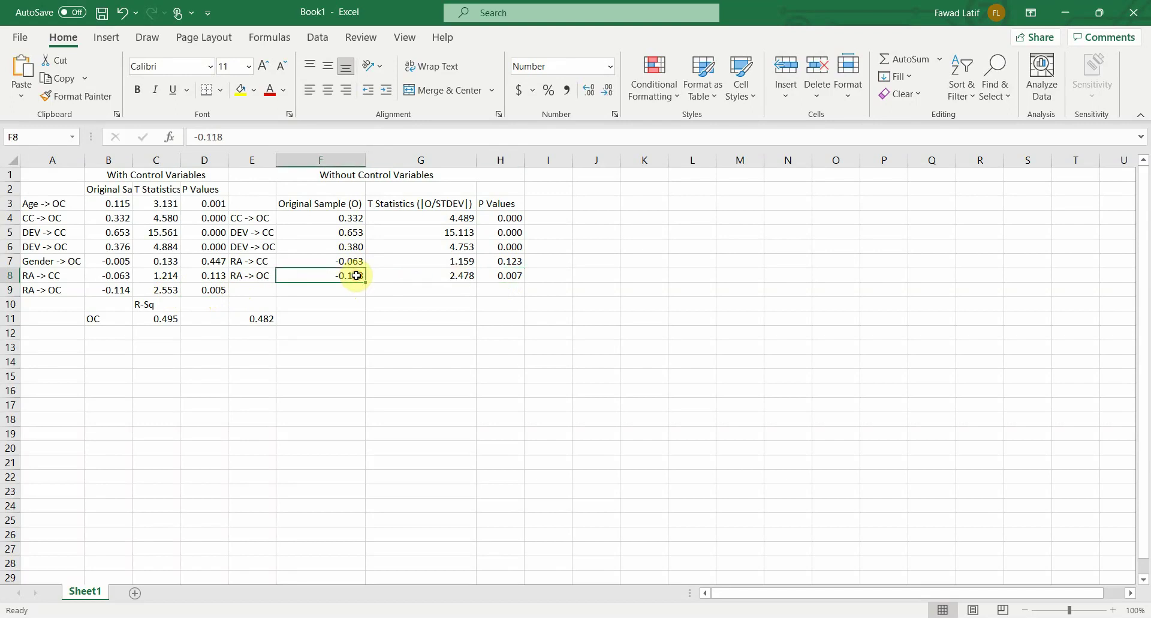
{"action": "left_click", "coordinate": [328, 259]}
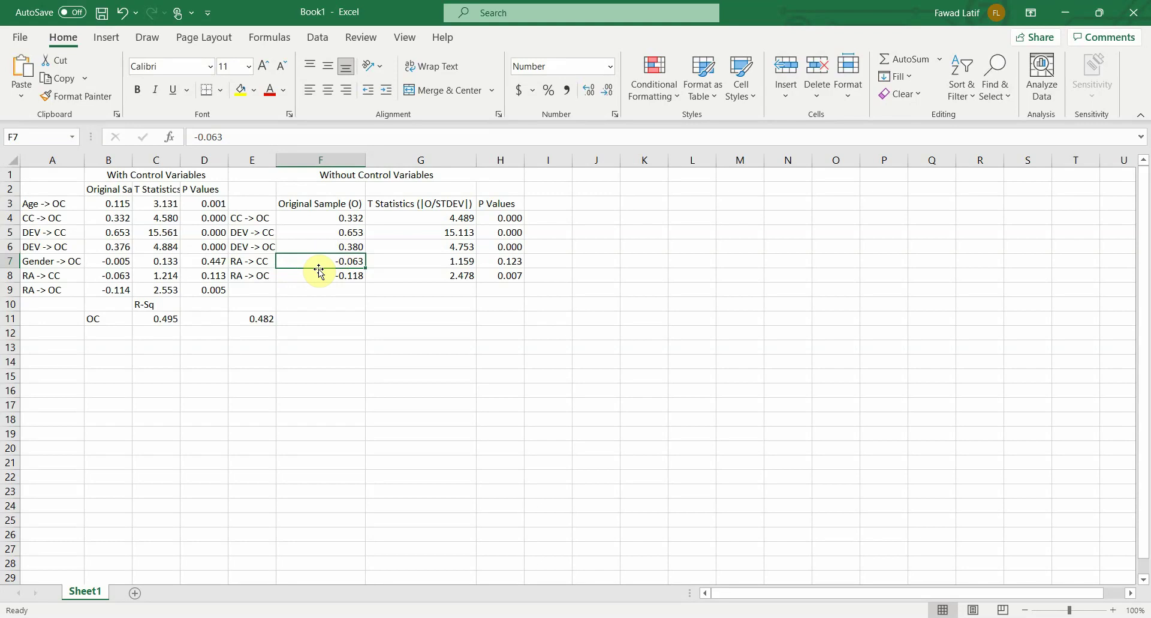
{"action": "left_click", "coordinate": [71, 275]}
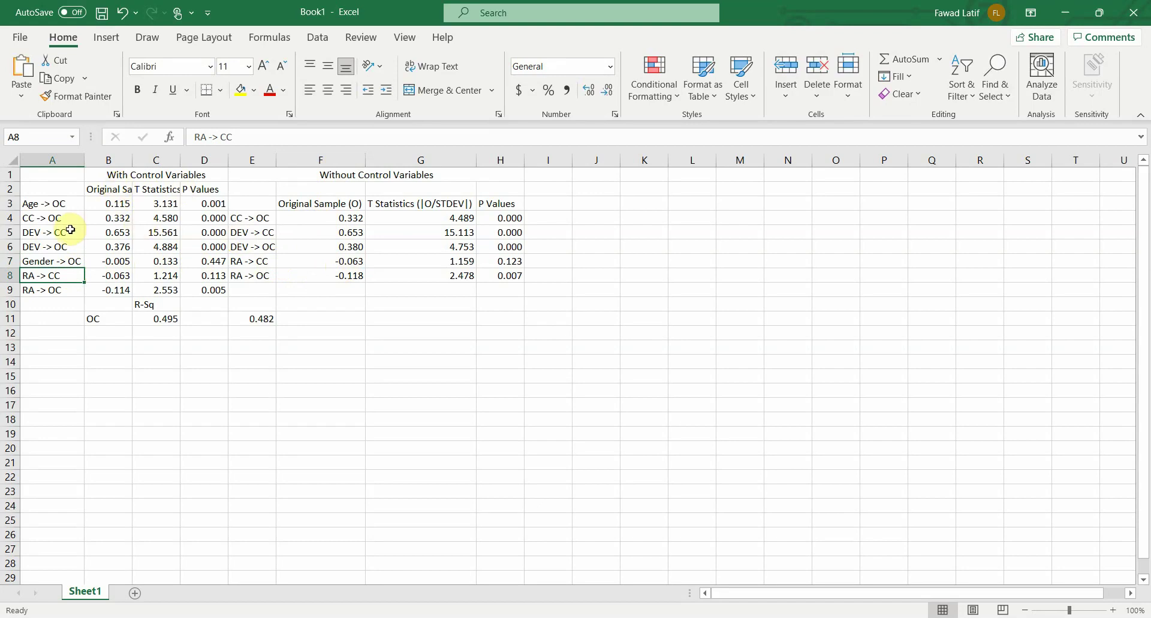
{"action": "left_click", "coordinate": [54, 206]}
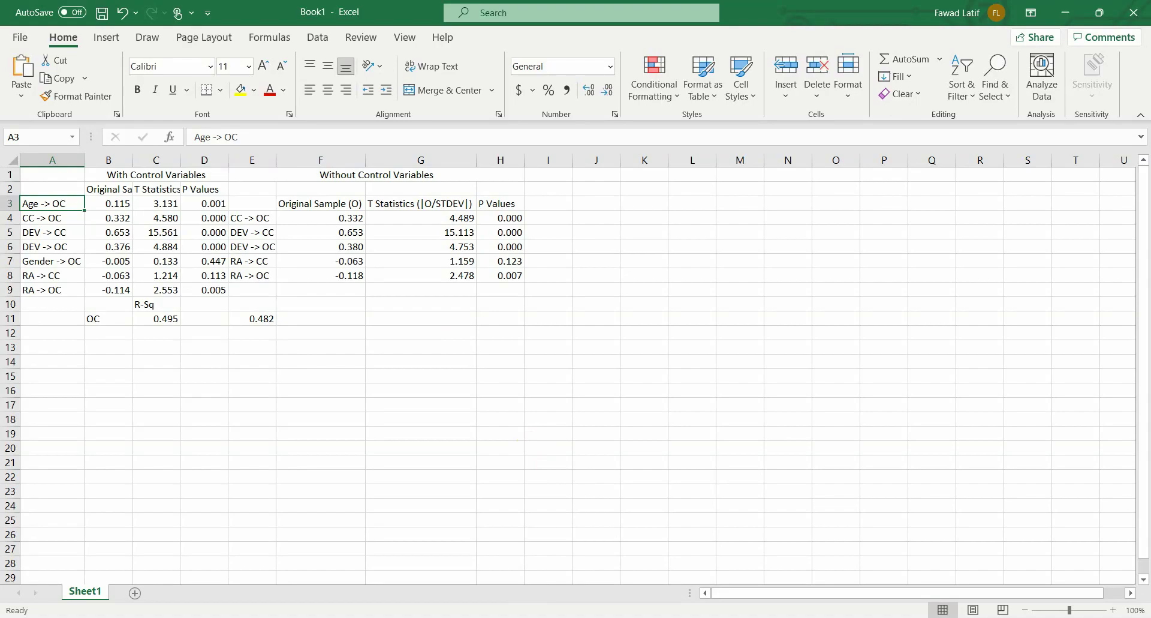
- Bring the Data.csv workbook to the front and return to the top of the sheet
{"action": "key", "text": "alt+Tab"}
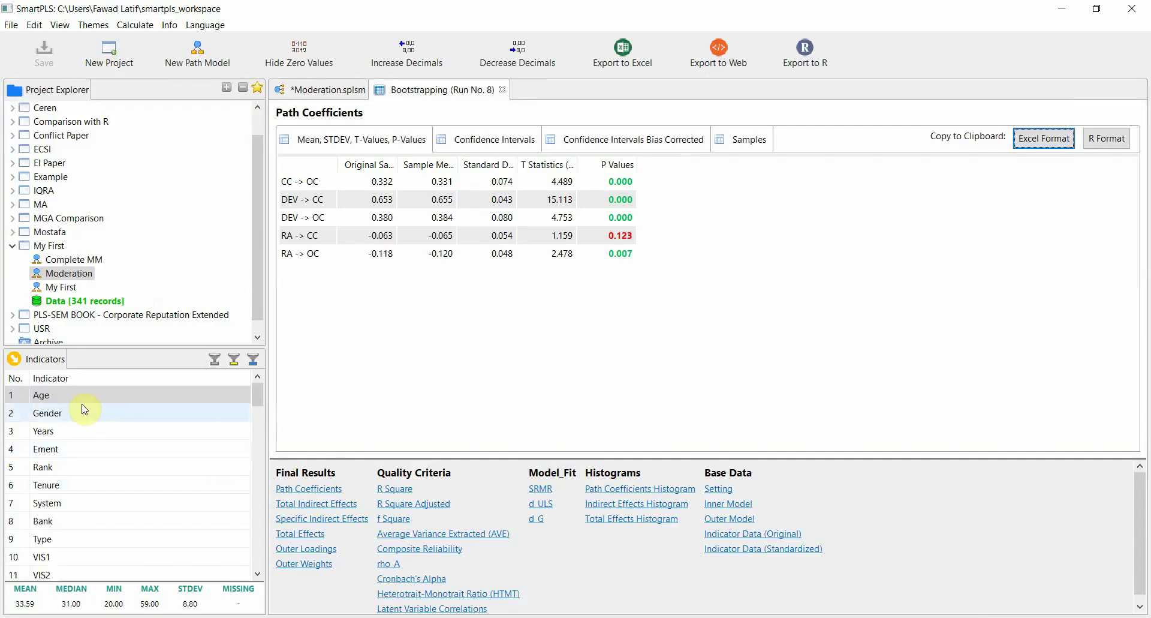
{"action": "mouse_move", "coordinate": [580, 608]}
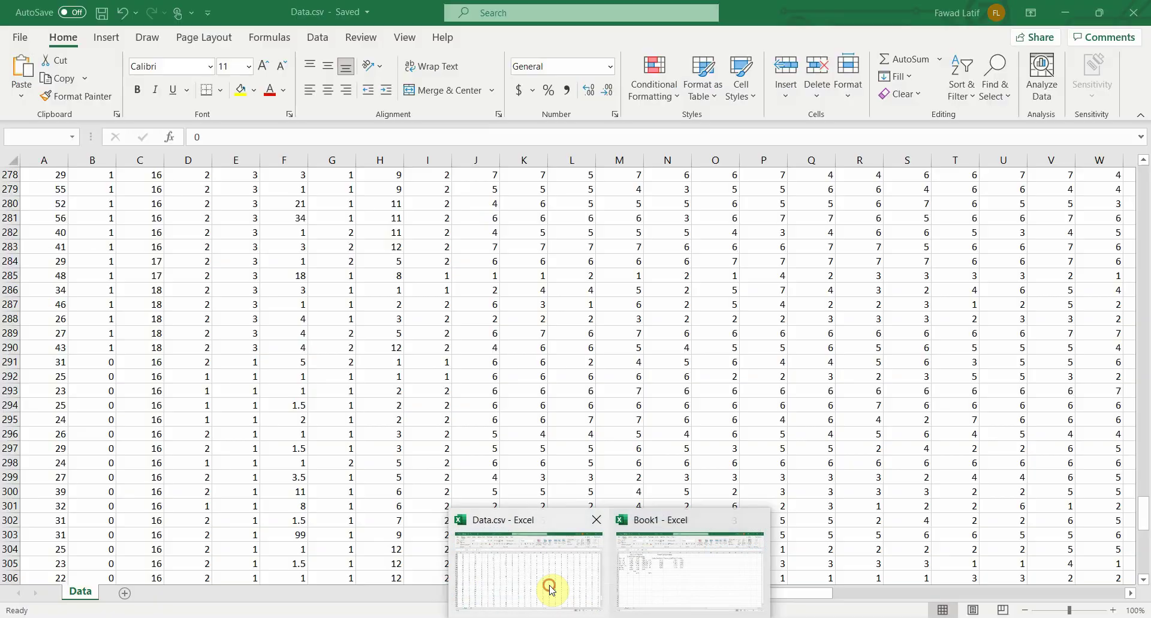
{"action": "left_click", "coordinate": [547, 586]}
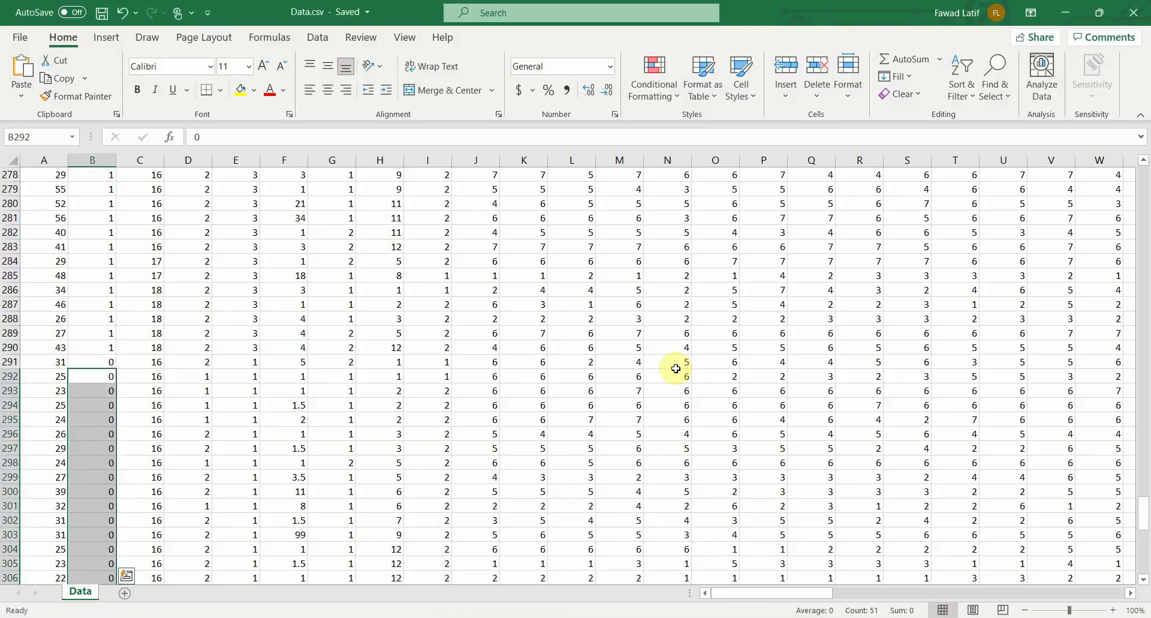
{"action": "left_click", "coordinate": [1146, 184]}
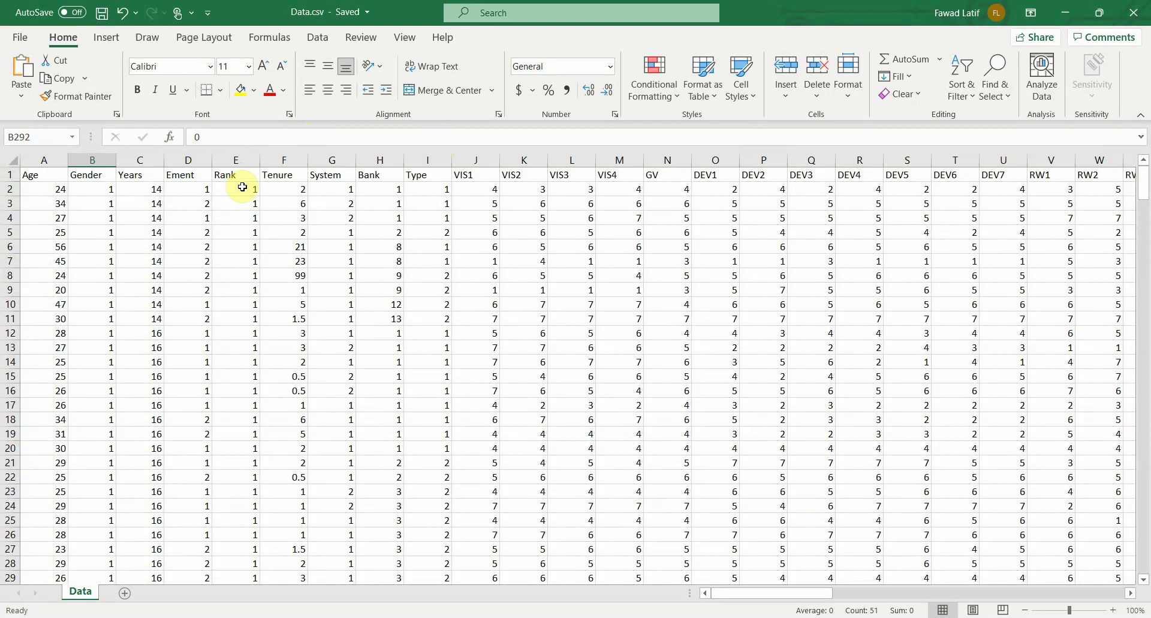
- Insert three empty columns before the Tenure column
{"action": "right_click", "coordinate": [282, 162]}
{"action": "left_click", "coordinate": [340, 288]}
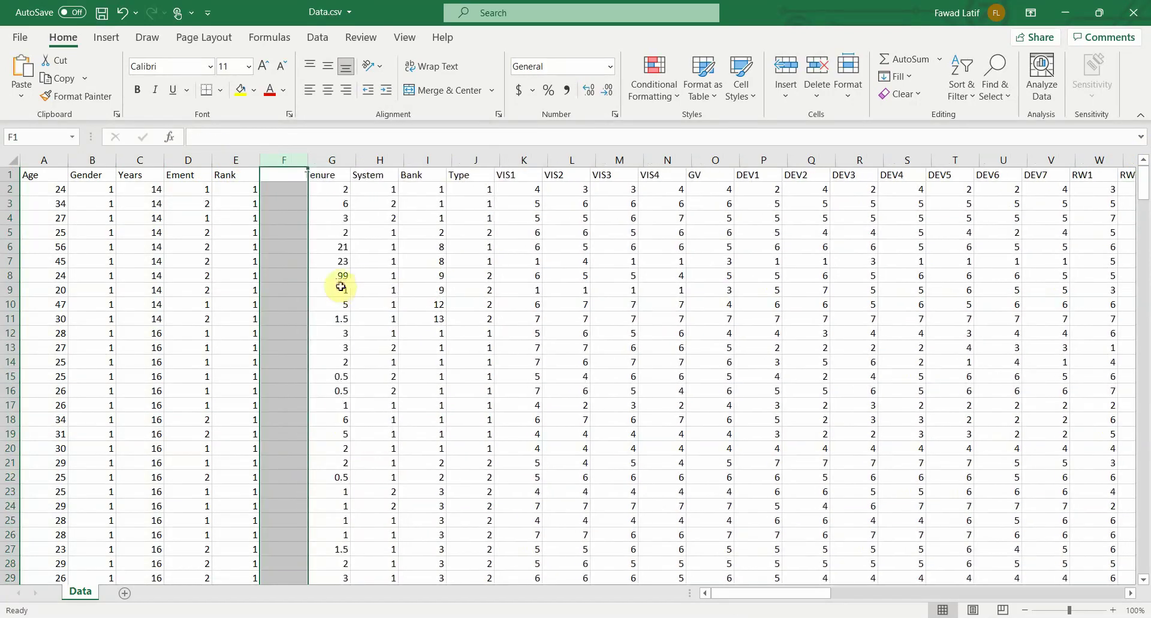
{"action": "right_click", "coordinate": [340, 160]}
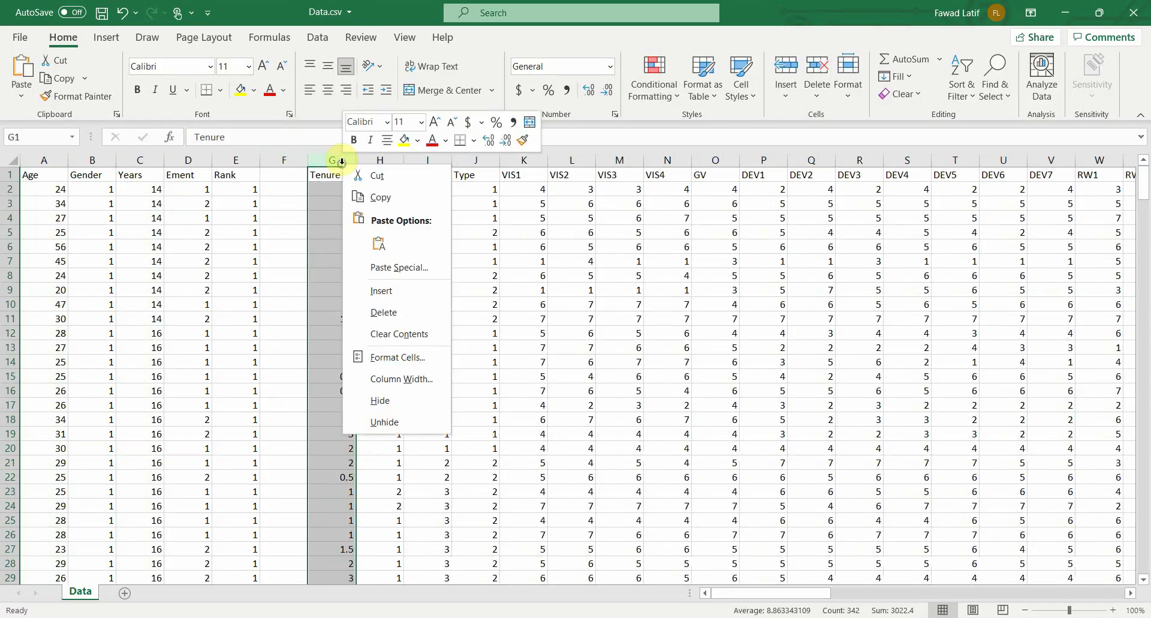
{"action": "left_click", "coordinate": [390, 291]}
{"action": "right_click", "coordinate": [381, 160]}
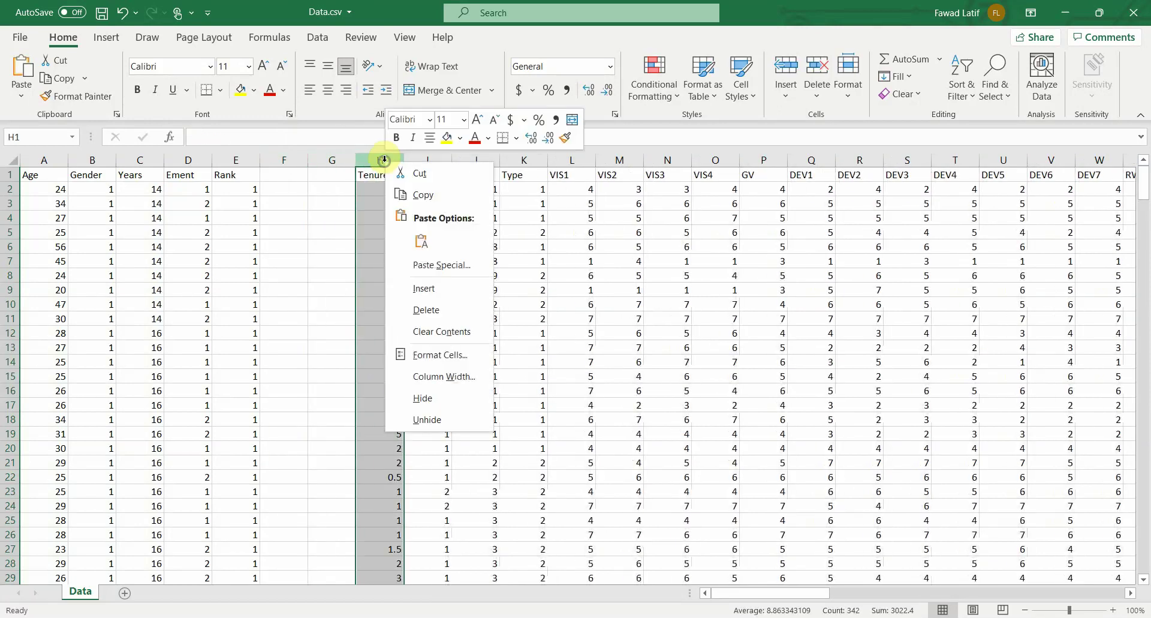
{"action": "left_click", "coordinate": [423, 286]}
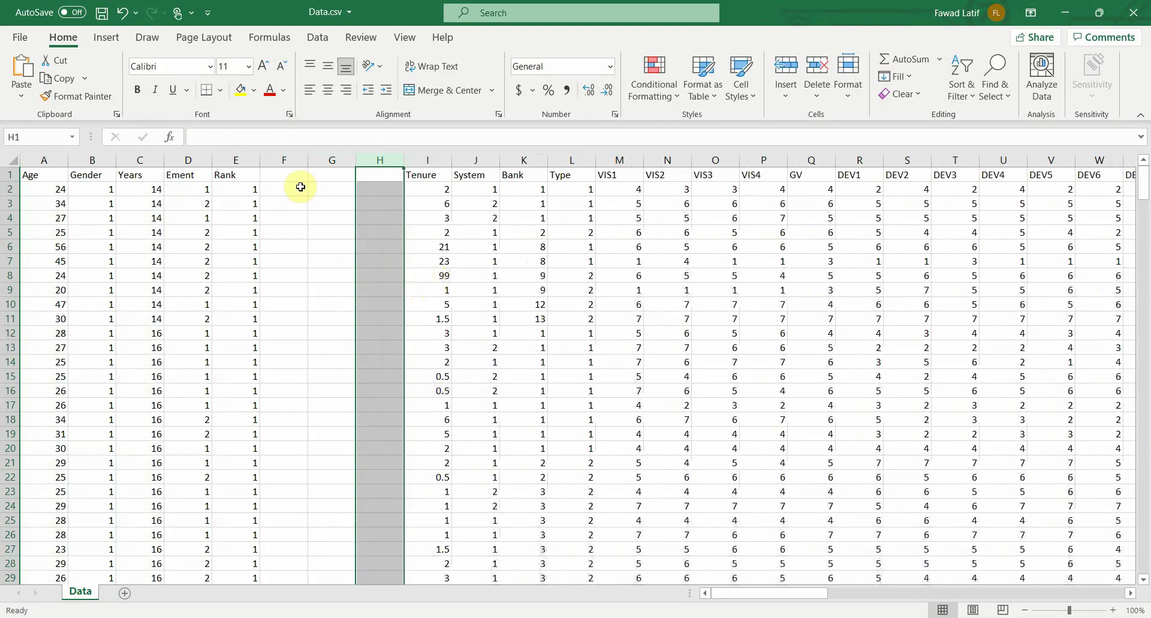
- Head the three new columns Junior, Middle and Senior
{"action": "left_click", "coordinate": [282, 174]}
{"action": "type", "text": "Junio"}
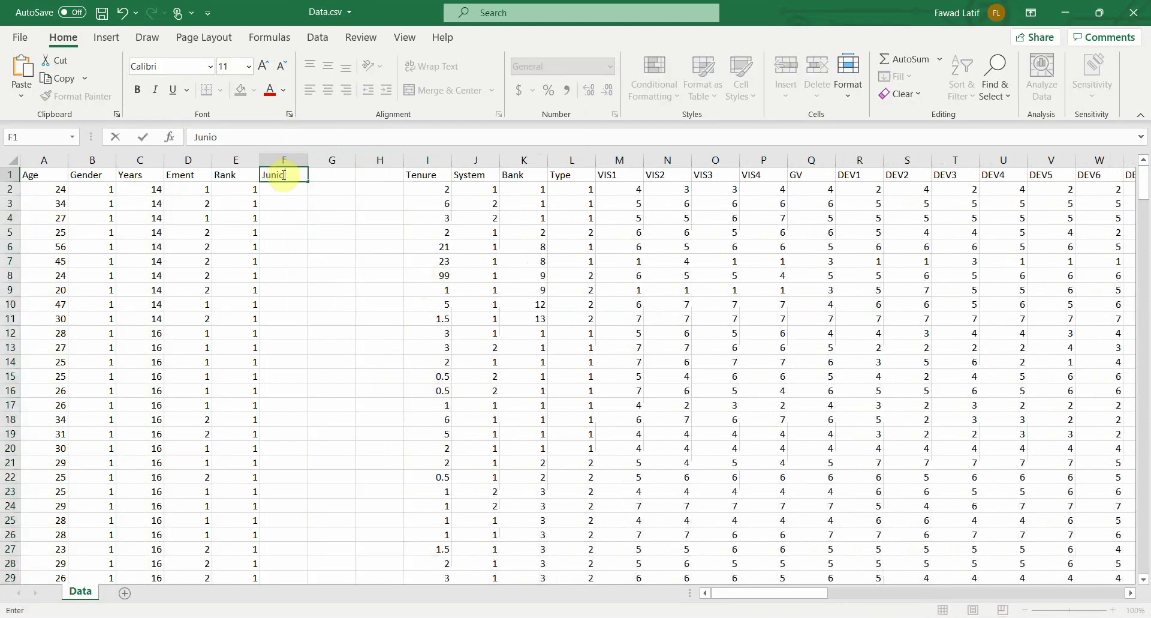
{"action": "type", "text": "r"}
{"action": "key", "text": "Tab"}
{"action": "type", "text": "Mid"}
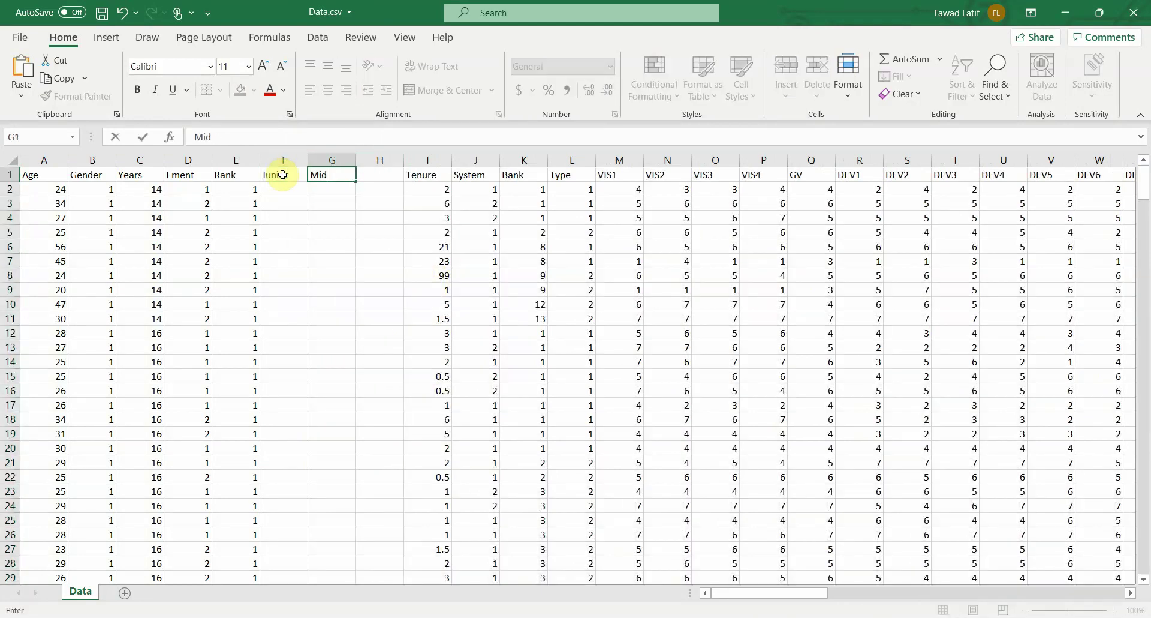
{"action": "key", "text": "Tab"}
{"action": "type", "text": "Sei"}
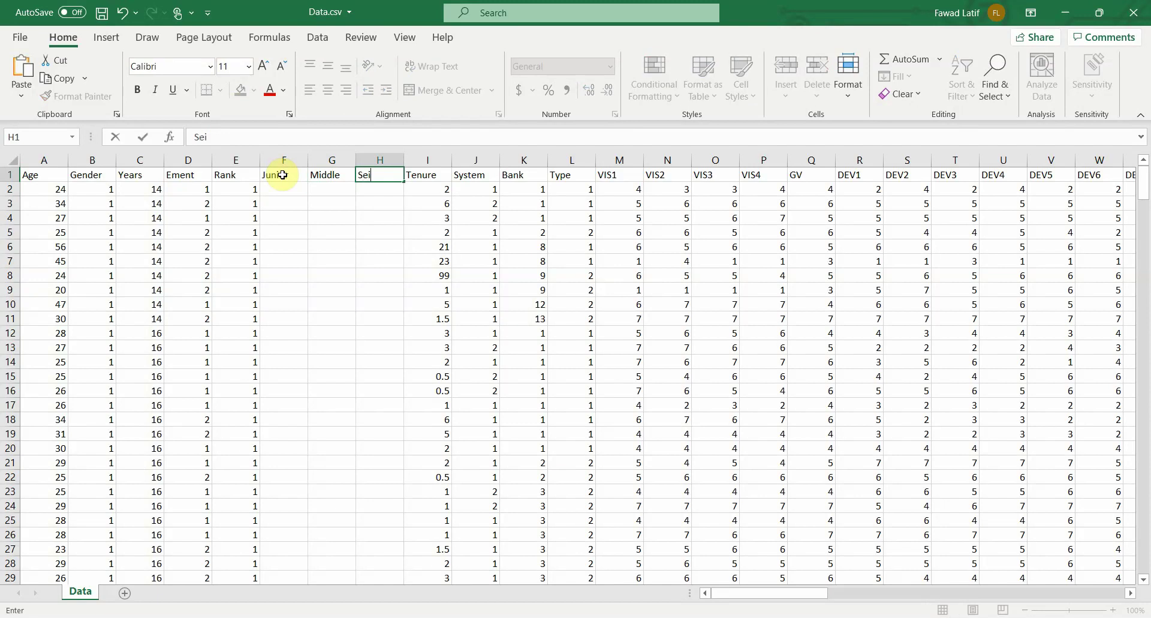
{"action": "type", "text": "ior"}
{"action": "key", "text": "Return"}
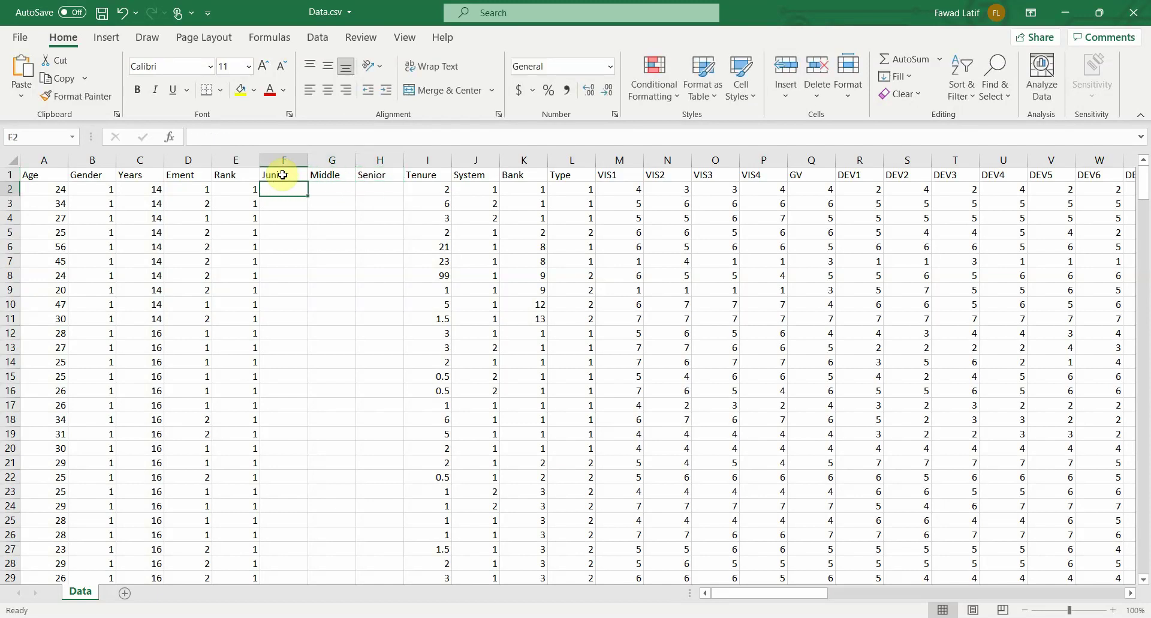
- Fill the Junior column with 1 from row 2 down to row 74
{"action": "type", "text": "1"}
{"action": "key", "text": "Return"}
{"action": "key", "text": "Up"}
{"action": "key", "text": "ctrl+c"}
{"action": "key", "text": "Down"}
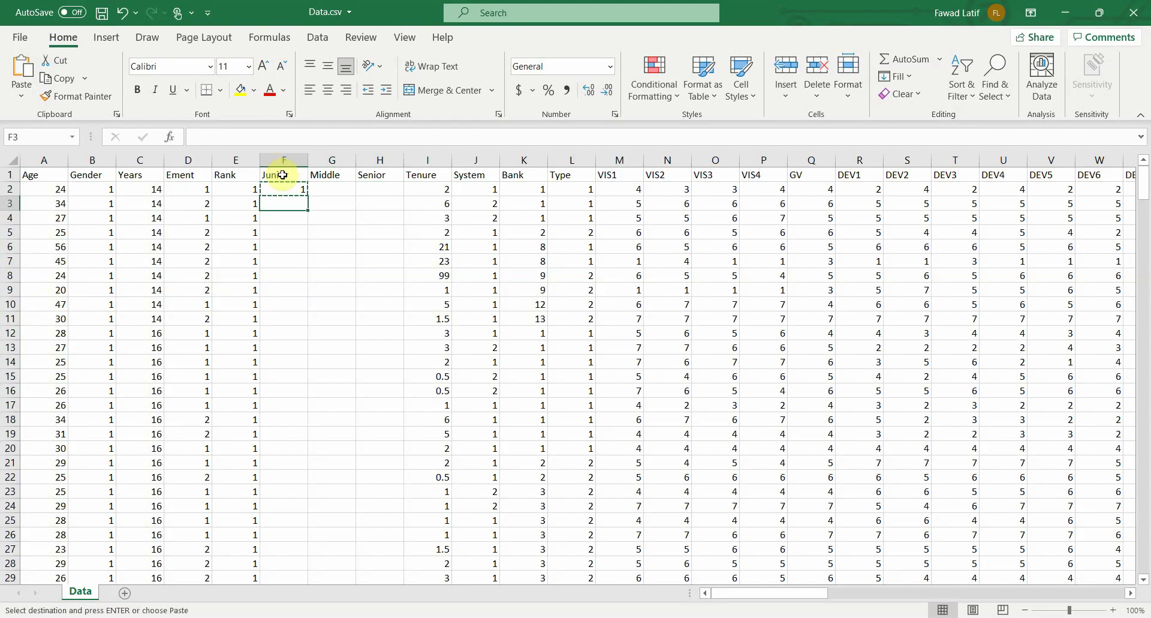
{"action": "key", "text": "shift+Down"}
{"action": "key", "text": "shift+Down"}
{"action": "key", "text": "shift+Down"}
{"action": "key", "text": "shift+Down"}
{"action": "key", "text": "shift+Down"}
{"action": "key", "text": "shift+Down"}
{"action": "key", "text": "shift+Down"}
{"action": "key", "text": "shift+Down"}
{"action": "key", "text": "shift+Down"}
{"action": "key", "text": "shift+Down"}
{"action": "key", "text": "shift+Down"}
{"action": "key", "text": "shift+Down"}
{"action": "key", "text": "shift+Down"}
{"action": "key", "text": "shift+Down"}
{"action": "key", "text": "shift+Down"}
{"action": "key", "text": "shift+Down"}
{"action": "key", "text": "shift+Down"}
{"action": "key", "text": "shift+Down"}
{"action": "key", "text": "shift+Down"}
{"action": "key", "text": "shift+Down"}
{"action": "key", "text": "shift+Down"}
{"action": "key", "text": "shift+Down"}
{"action": "key", "text": "shift+Down"}
{"action": "key", "text": "shift+Down"}
{"action": "key", "text": "shift+Down"}
{"action": "key", "text": "shift+Down"}
{"action": "key", "text": "shift+Down"}
{"action": "key", "text": "shift+Down"}
{"action": "key", "text": "shift+Down"}
{"action": "key", "text": "shift+Down"}
{"action": "key", "text": "shift+Down"}
{"action": "key", "text": "shift+Down"}
{"action": "key", "text": "shift+Down"}
{"action": "key", "text": "shift+Down"}
{"action": "key", "text": "shift+Down"}
{"action": "key", "text": "shift+Down"}
{"action": "key", "text": "shift+Down"}
{"action": "key", "text": "shift+Down"}
{"action": "key", "text": "shift+Down"}
{"action": "key", "text": "shift+Down"}
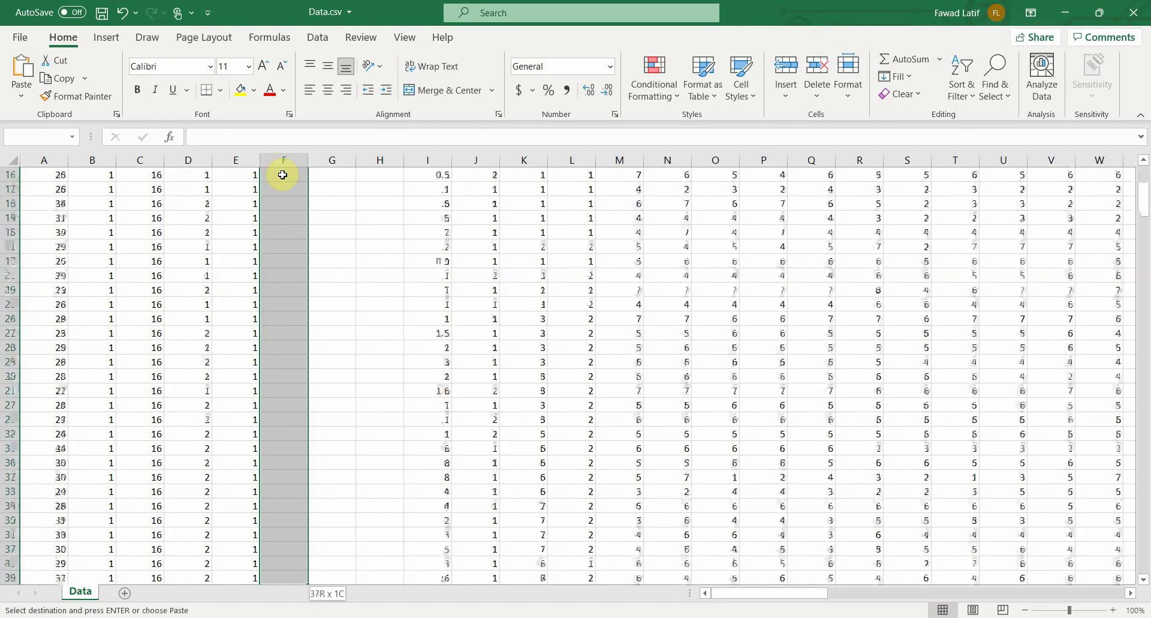
{"action": "key", "text": "shift+Down"}
{"action": "key", "text": "shift+Up"}
{"action": "key", "text": "shift+Up"}
{"action": "key", "text": "shift+Up"}
{"action": "key", "text": "shift+Up"}
{"action": "key", "text": "shift+Up"}
{"action": "key", "text": "shift+Up"}
{"action": "key", "text": "shift+Up"}
{"action": "key", "text": "shift+Up"}
{"action": "key", "text": "shift+Up"}
{"action": "key", "text": "shift+Up"}
{"action": "key", "text": "shift+Up"}
{"action": "key", "text": "shift+Up"}
{"action": "key", "text": "shift+Up"}
{"action": "key", "text": "shift+Up"}
{"action": "key", "text": "shift+Up"}
{"action": "key", "text": "shift+Up"}
{"action": "key", "text": "shift+Up"}
{"action": "key", "text": "shift+Up"}
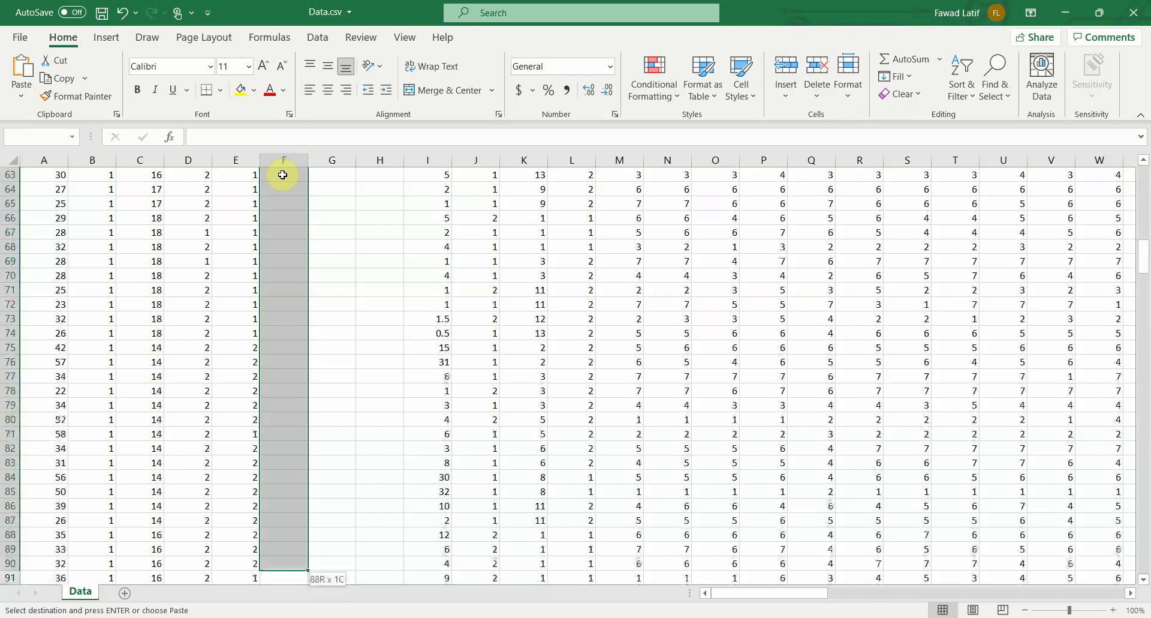
{"action": "key", "text": "shift+Down"}
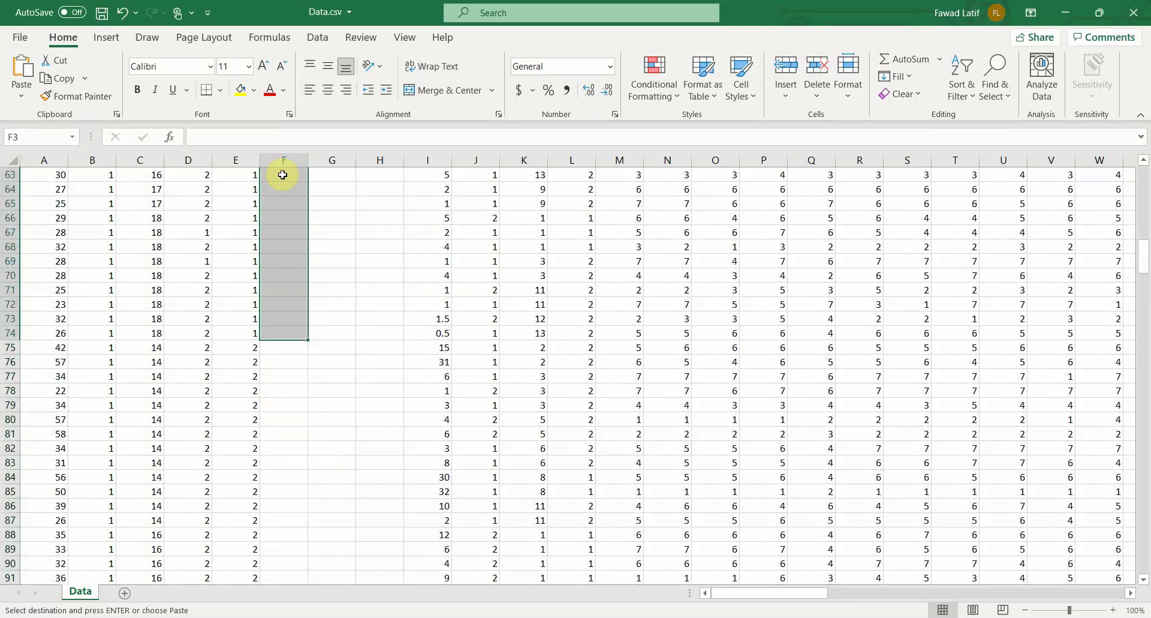
{"action": "key", "text": "ctrl+v"}
{"action": "key", "text": "Right"}
- Enter 0 under Middle and Senior in row 2 and copy the zeros down the junior rows
{"action": "key", "text": "Up"}
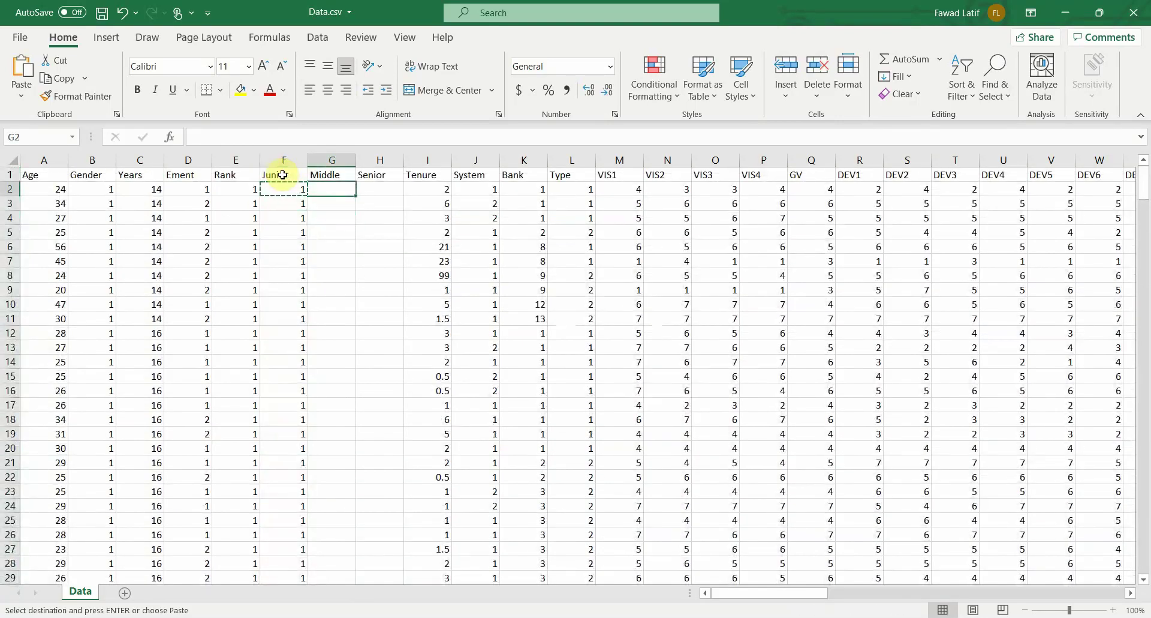
{"action": "type", "text": "0"}
{"action": "key", "text": "Tab"}
{"action": "type", "text": "0"}
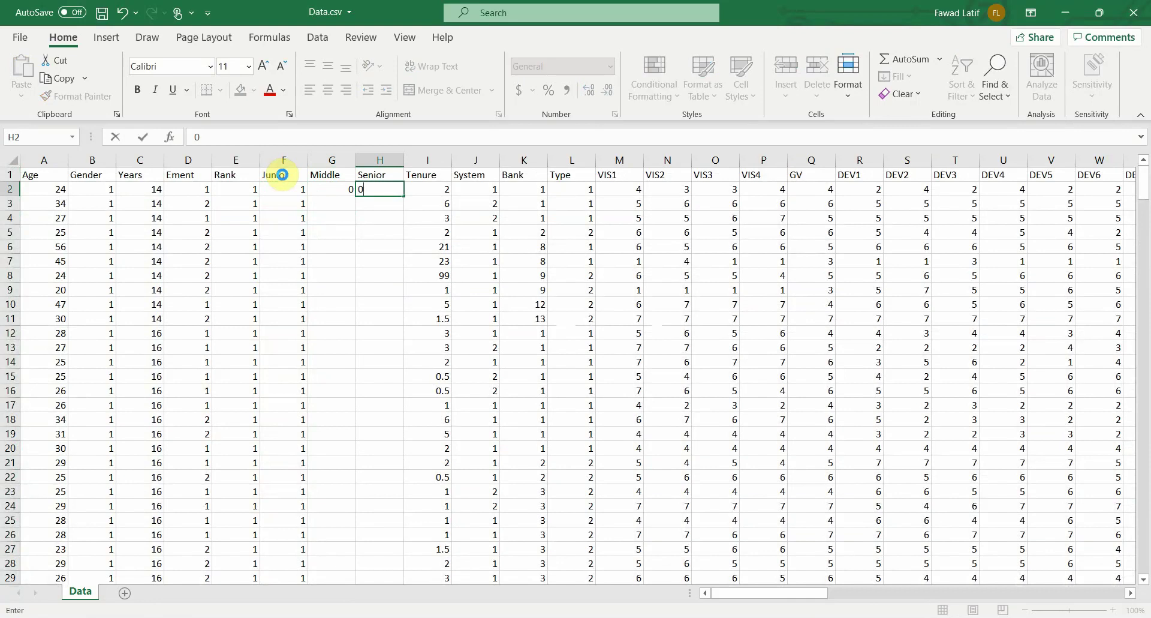
{"action": "key", "text": "Left"}
{"action": "key", "text": "Left"}
{"action": "key", "text": "Left"}
{"action": "key", "text": "Right"}
{"action": "key", "text": "Right"}
{"action": "key", "text": "Right"}
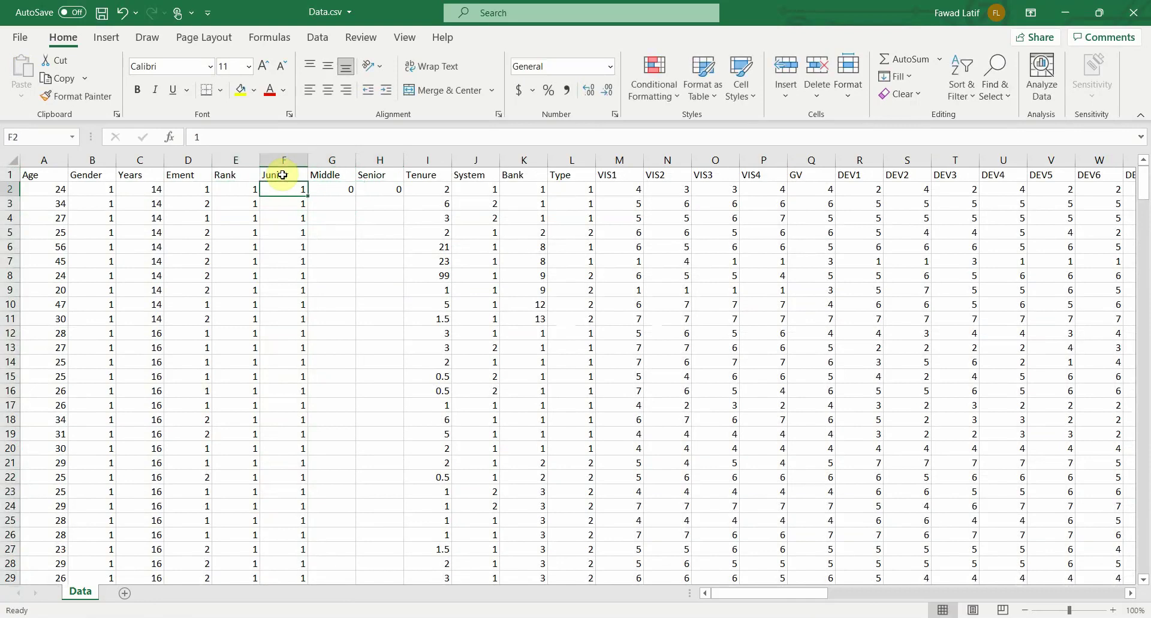
{"action": "key", "text": "Left"}
{"action": "key", "text": "shift+Right"}
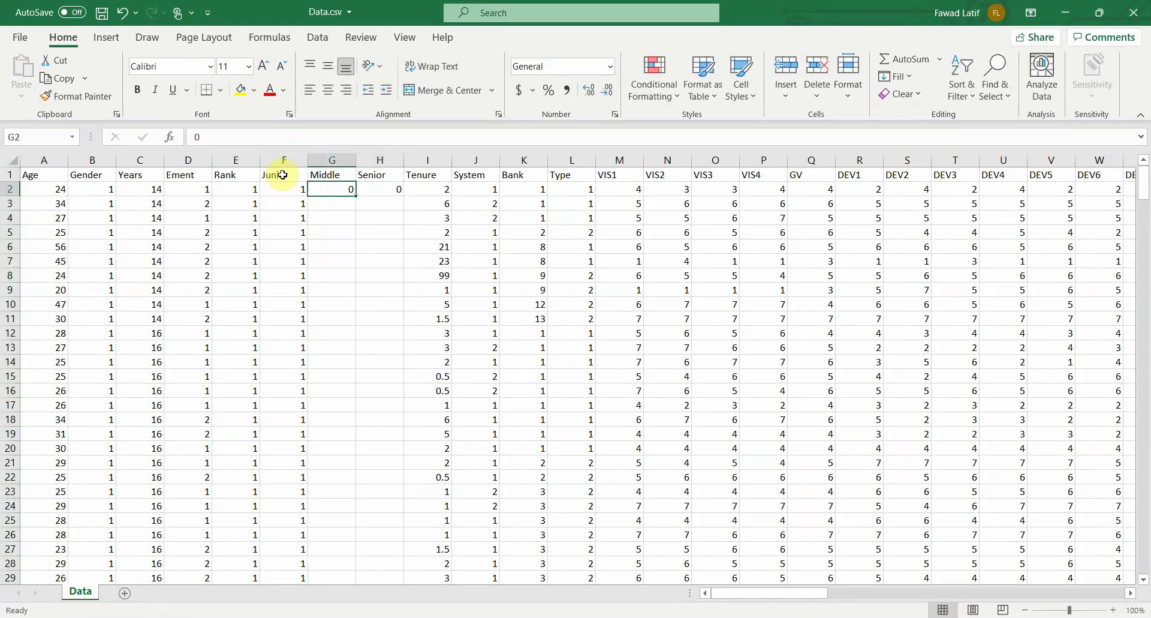
{"action": "key", "text": "ctrl+c"}
{"action": "key", "text": "Down"}
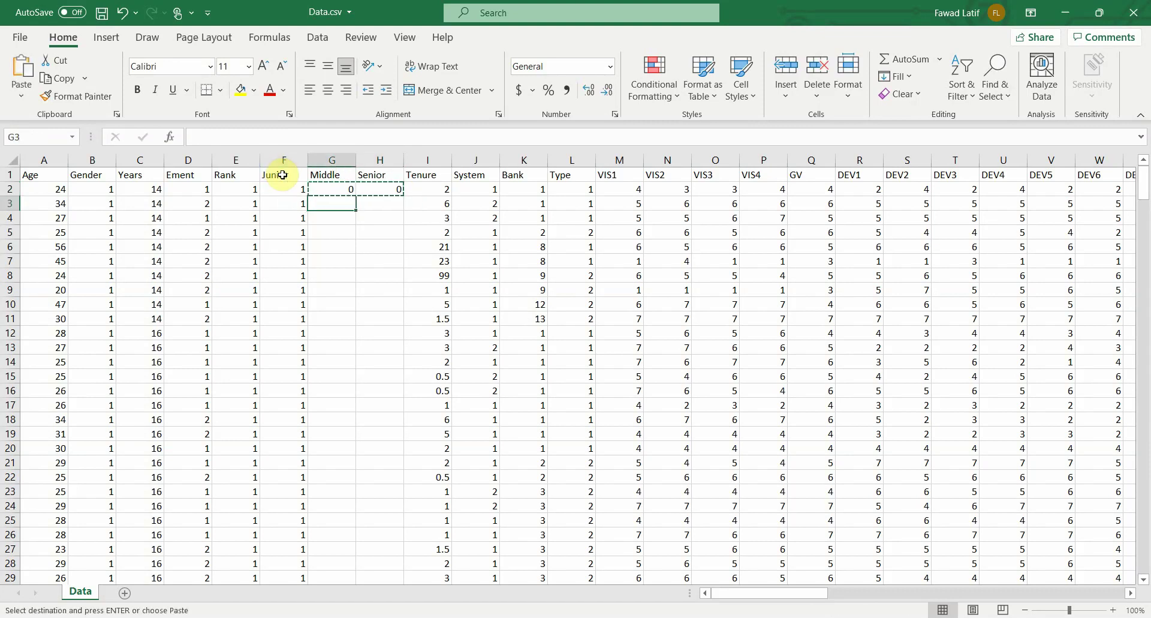
{"action": "key", "text": "shift+Right"}
{"action": "key", "text": "shift+Down"}
{"action": "key", "text": "shift+Down"}
{"action": "key", "text": "shift+Down"}
{"action": "key", "text": "shift+Down"}
{"action": "key", "text": "shift+Down"}
{"action": "key", "text": "shift+Down"}
{"action": "key", "text": "shift+Down"}
{"action": "key", "text": "shift+Down"}
{"action": "key", "text": "shift+Down"}
{"action": "key", "text": "shift+Down"}
{"action": "key", "text": "shift+Down"}
{"action": "key", "text": "shift+Down"}
{"action": "key", "text": "shift+Down"}
{"action": "key", "text": "shift+Down"}
{"action": "key", "text": "shift+Down"}
{"action": "key", "text": "shift+Down"}
{"action": "key", "text": "shift+Down"}
{"action": "key", "text": "shift+Down"}
{"action": "key", "text": "shift+Down"}
{"action": "key", "text": "shift+Down"}
{"action": "key", "text": "shift+Down"}
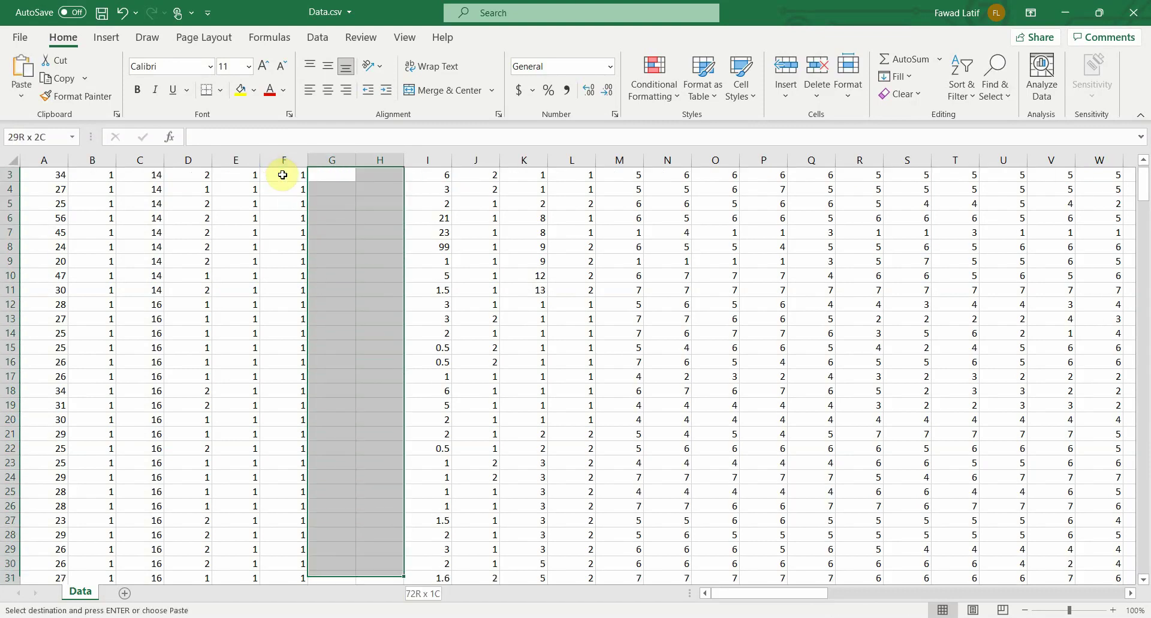
{"action": "key", "text": "shift+Up"}
{"action": "key", "text": "shift+Up"}
{"action": "key", "text": "shift+Up"}
{"action": "key", "text": "shift+Up"}
{"action": "key", "text": "shift+Up"}
{"action": "key", "text": "shift+Up"}
{"action": "key", "text": "shift+Up"}
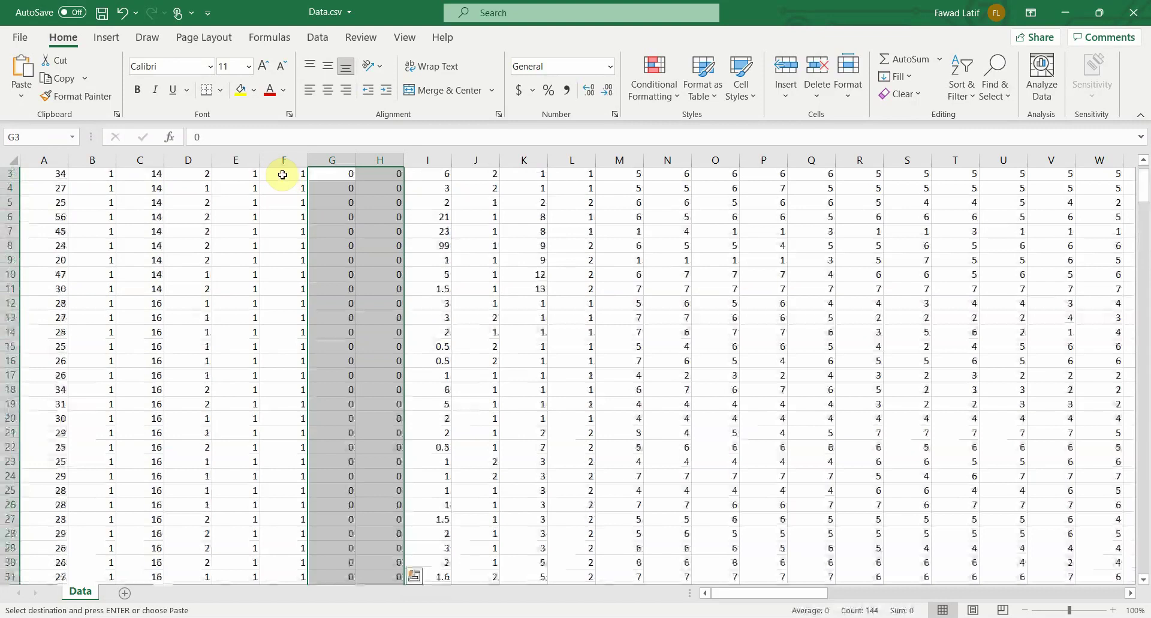
- Enter 1 in Middle cell G75 and paste it down through G248
{"action": "scroll", "coordinate": [282, 175], "scroll_direction": "up", "scroll_amount": 1}
{"action": "scroll", "coordinate": [283, 174], "scroll_direction": "down", "scroll_amount": 19}
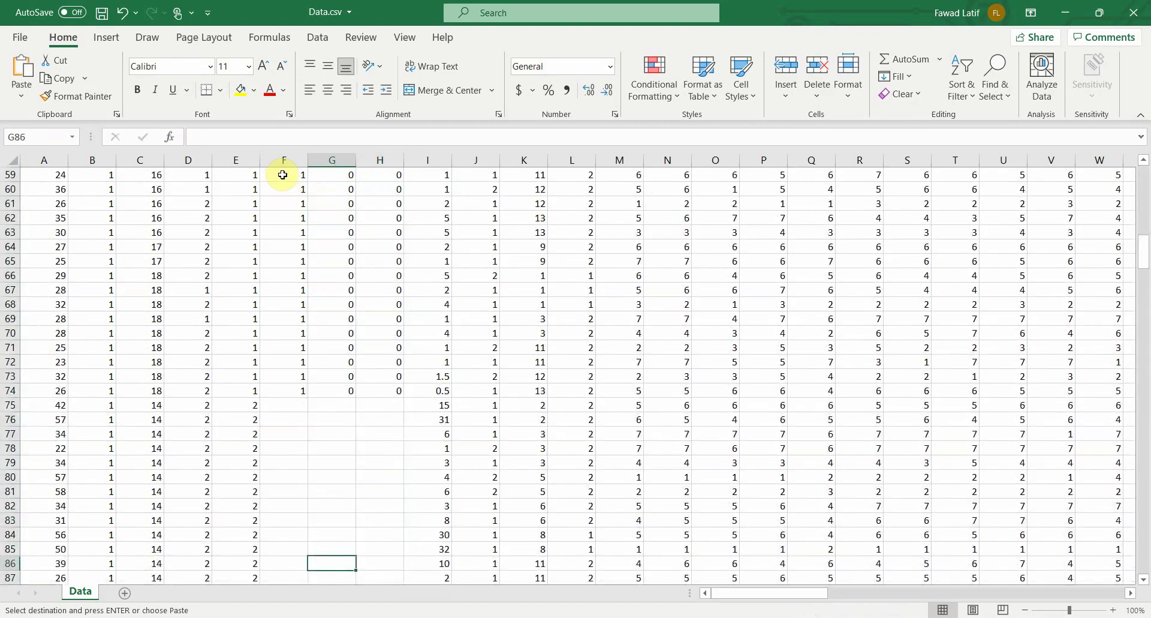
{"action": "key", "text": "Up"}
{"action": "key", "text": "Up"}
{"action": "key", "text": "Up"}
{"action": "key", "text": "Up"}
{"action": "key", "text": "Up"}
{"action": "key", "text": "Up"}
{"action": "key", "text": "Up"}
{"action": "key", "text": "Up"}
{"action": "key", "text": "Up"}
{"action": "key", "text": "Up"}
{"action": "key", "text": "Up"}
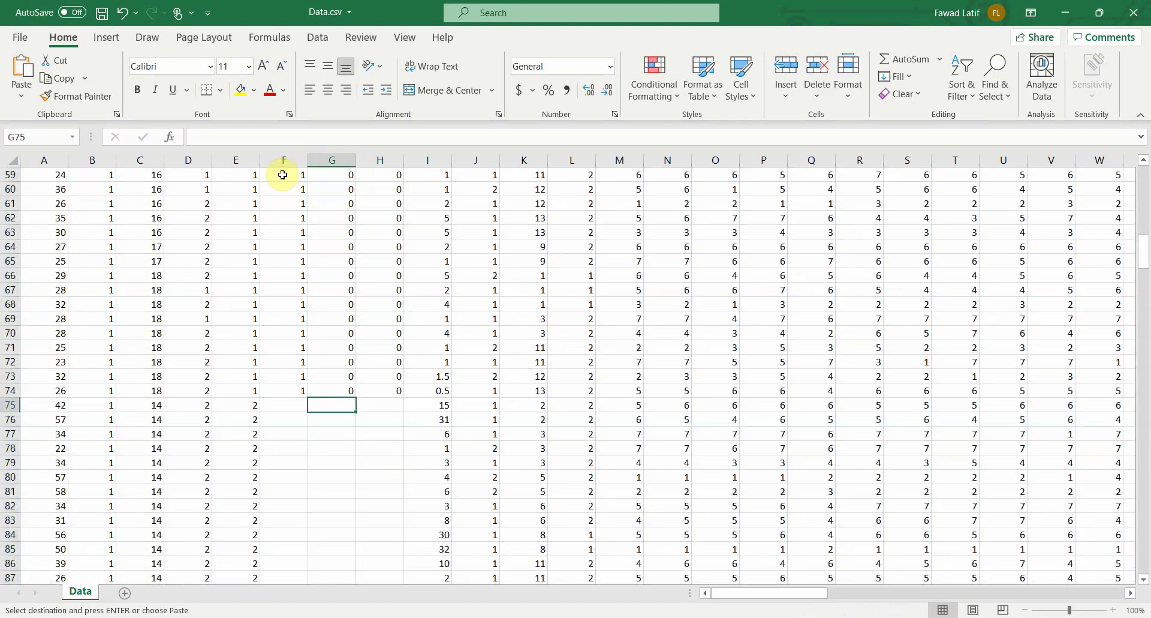
{"action": "type", "text": "1"}
{"action": "key", "text": "Return"}
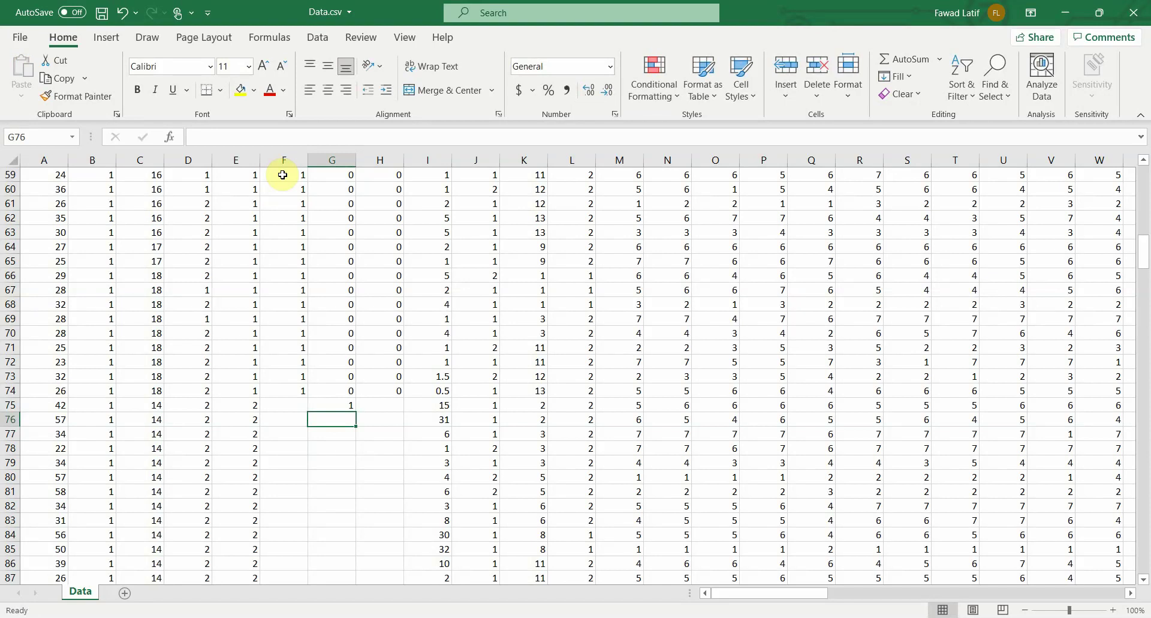
{"action": "type", "text": "1"}
{"action": "key", "text": "ctrl+Return"}
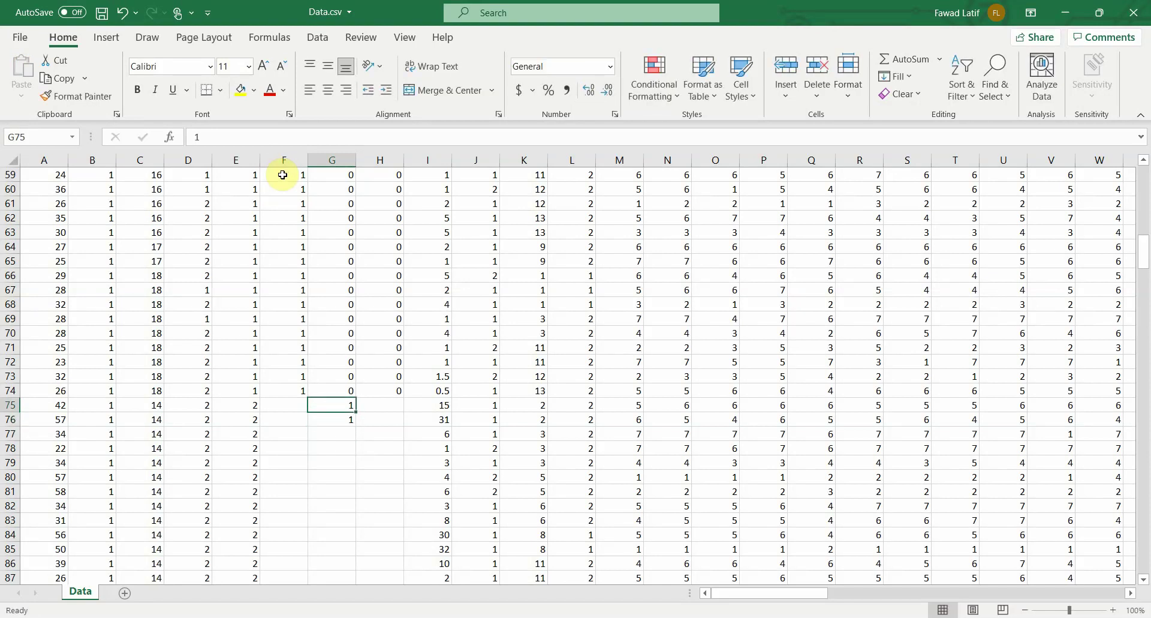
{"action": "key", "text": "ctrl+c"}
{"action": "key", "text": "shift+Down"}
{"action": "key", "text": "shift+Down"}
{"action": "key", "text": "shift+Down"}
{"action": "key", "text": "shift+Down"}
{"action": "key", "text": "shift+Down"}
{"action": "key", "text": "shift+Down"}
{"action": "key", "text": "shift+Down"}
{"action": "key", "text": "shift+Down"}
{"action": "key", "text": "shift+Down"}
{"action": "key", "text": "shift+Down"}
{"action": "key", "text": "shift+Down"}
{"action": "key", "text": "shift+Down"}
{"action": "key", "text": "shift+Down"}
{"action": "key", "text": "shift+Down"}
{"action": "key", "text": "shift+Down"}
{"action": "key", "text": "shift+Down"}
{"action": "key", "text": "shift+Down"}
{"action": "key", "text": "shift+Down"}
{"action": "key", "text": "shift+Down"}
{"action": "key", "text": "shift+Down"}
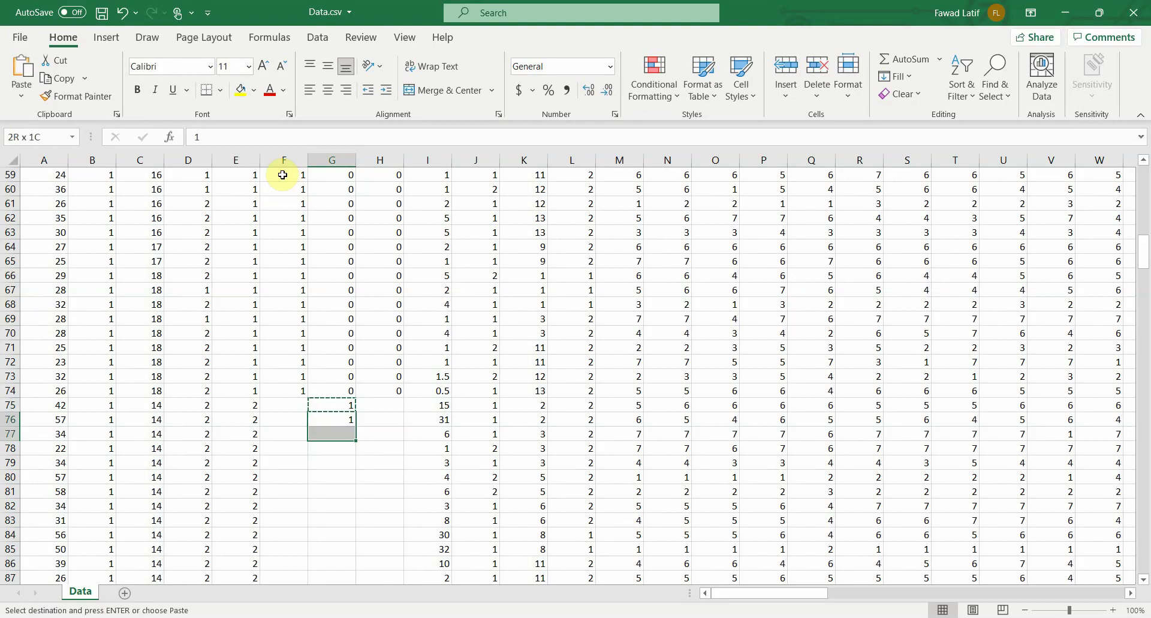
{"action": "key", "text": "shift+Down"}
{"action": "key", "text": "shift+Down"}
{"action": "key", "text": "shift+Down"}
{"action": "key", "text": "shift+Down"}
{"action": "key", "text": "shift+Down"}
{"action": "key", "text": "shift+Down"}
{"action": "key", "text": "shift+Down"}
{"action": "key", "text": "shift+Down"}
{"action": "key", "text": "shift+Down"}
{"action": "key", "text": "shift+Down"}
{"action": "key", "text": "shift+Down"}
{"action": "key", "text": "shift+Down"}
{"action": "key", "text": "shift+Down"}
{"action": "key", "text": "shift+Down"}
{"action": "key", "text": "shift+Down"}
{"action": "key", "text": "shift+Down"}
{"action": "key", "text": "shift+Down"}
{"action": "key", "text": "shift+Down"}
{"action": "key", "text": "shift+Down"}
{"action": "key", "text": "shift+Down"}
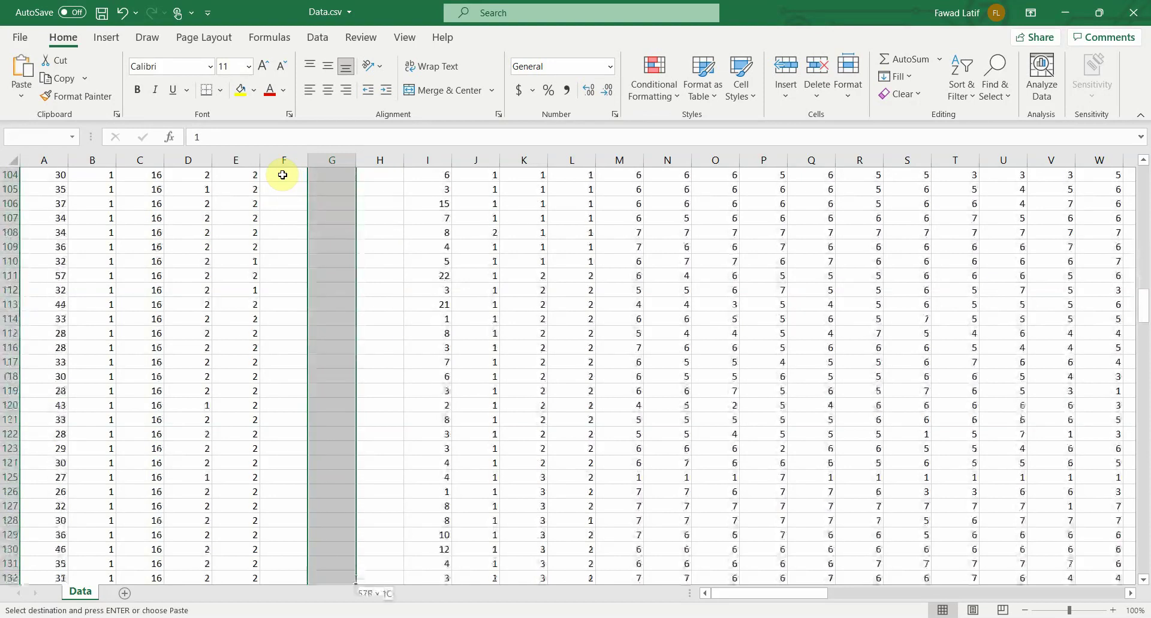
{"action": "key", "text": "shift+Down"}
{"action": "key", "text": "shift+Down"}
{"action": "key", "text": "shift+Down"}
{"action": "key", "text": "shift+Down"}
{"action": "key", "text": "shift+Down"}
{"action": "key", "text": "shift+Down"}
{"action": "key", "text": "shift+Down"}
{"action": "key", "text": "shift+Down"}
{"action": "key", "text": "shift+Down"}
{"action": "key", "text": "shift+Down"}
{"action": "key", "text": "shift+Down"}
{"action": "key", "text": "shift+Down"}
{"action": "key", "text": "shift+Down"}
{"action": "key", "text": "shift+Down"}
{"action": "key", "text": "shift+Down"}
{"action": "key", "text": "shift+Down"}
{"action": "key", "text": "shift+Down"}
{"action": "key", "text": "shift+Down"}
{"action": "key", "text": "shift+Down"}
{"action": "key", "text": "shift+Down"}
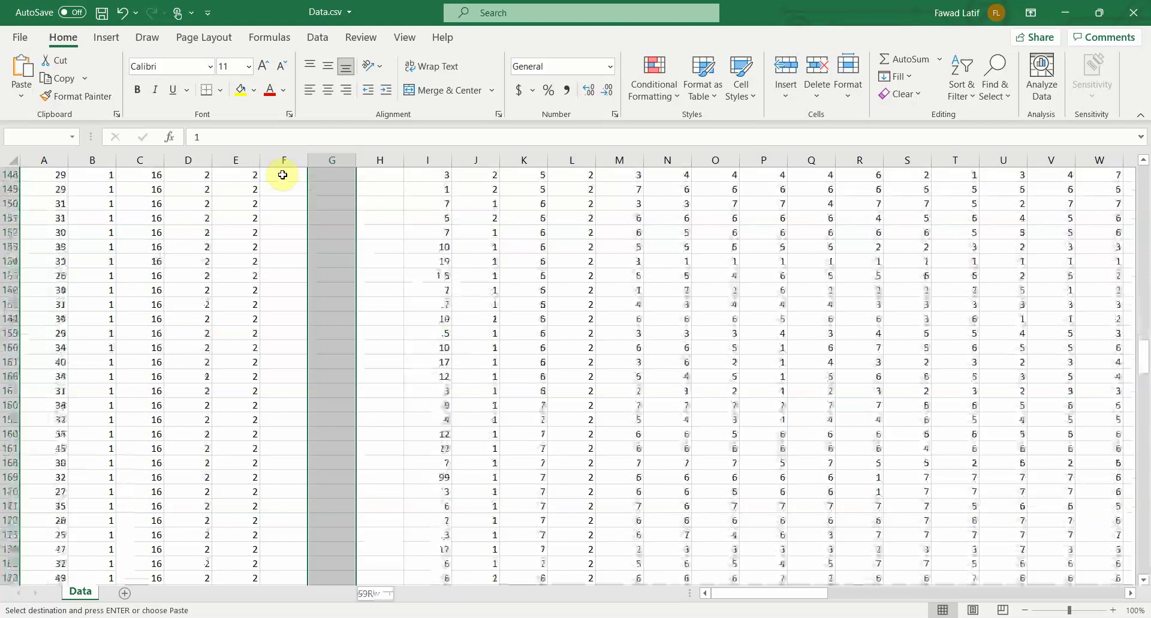
{"action": "key", "text": "shift+Down"}
{"action": "key", "text": "shift+Down"}
{"action": "key", "text": "shift+Down"}
{"action": "key", "text": "shift+Down"}
{"action": "key", "text": "shift+Down"}
{"action": "key", "text": "shift+Down"}
{"action": "key", "text": "shift+Down"}
{"action": "key", "text": "shift+Down"}
{"action": "key", "text": "shift+Down"}
{"action": "key", "text": "shift+Down"}
{"action": "key", "text": "shift+Down"}
{"action": "key", "text": "shift+Down"}
{"action": "key", "text": "shift+Down"}
{"action": "key", "text": "shift+Down"}
{"action": "key", "text": "shift+Down"}
{"action": "key", "text": "shift+Down"}
{"action": "key", "text": "shift+Down"}
{"action": "key", "text": "shift+Down"}
{"action": "key", "text": "shift+Down"}
{"action": "key", "text": "shift+Down"}
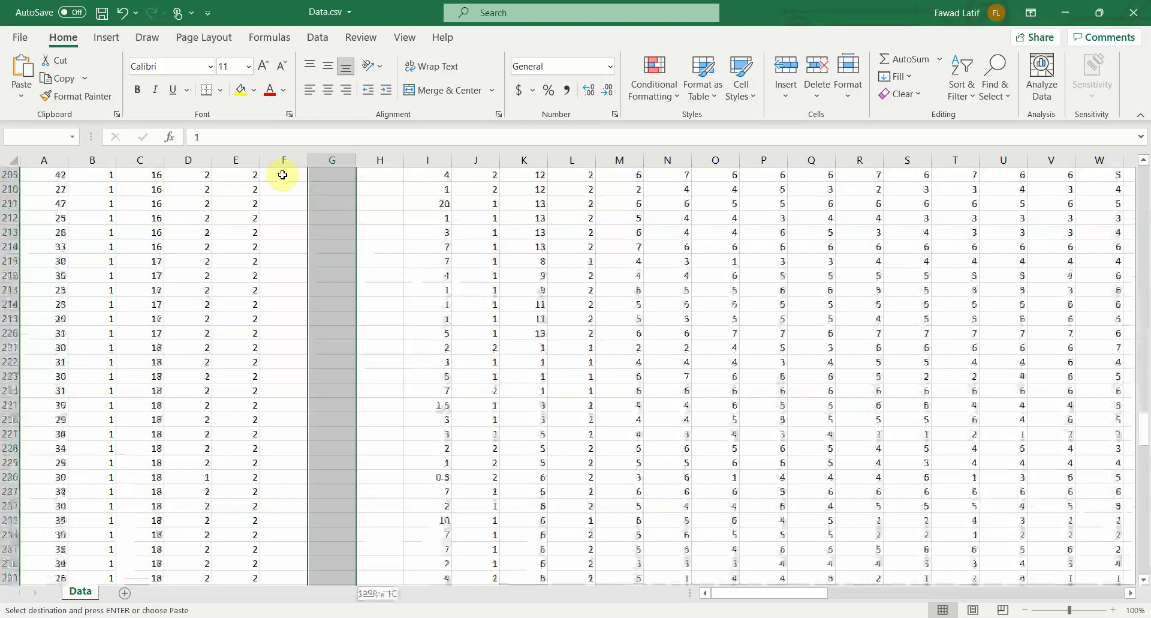
{"action": "key", "text": "shift+Up"}
{"action": "key", "text": "shift+Up"}
{"action": "key", "text": "shift+Up"}
{"action": "key", "text": "shift+Up"}
{"action": "key", "text": "shift+Up"}
{"action": "key", "text": "shift+Up"}
{"action": "key", "text": "shift+Up"}
{"action": "key", "text": "shift+Up"}
{"action": "key", "text": "shift+Up"}
{"action": "key", "text": "shift+Up"}
{"action": "key", "text": "shift+Up"}
{"action": "key", "text": "shift+Up"}
{"action": "key", "text": "shift+Up"}
{"action": "key", "text": "shift+Up"}
{"action": "key", "text": "shift+Up"}
{"action": "key", "text": "shift+Up"}
{"action": "key", "text": "shift+Up"}
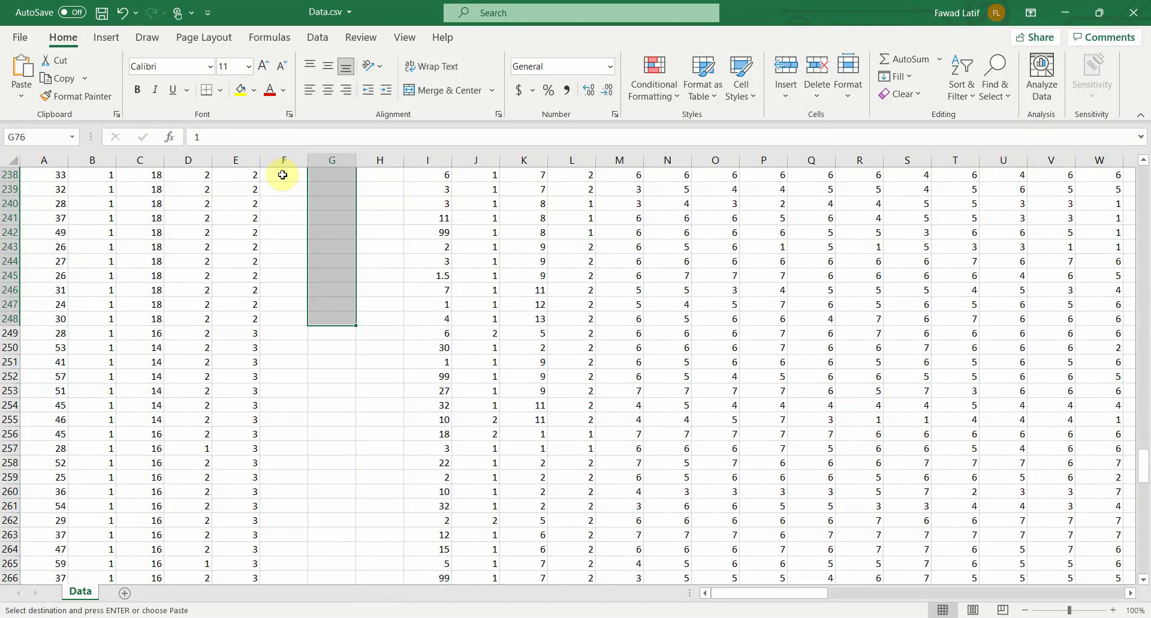
{"action": "key", "text": "ctrl+v"}
{"action": "key", "text": "Escape"}
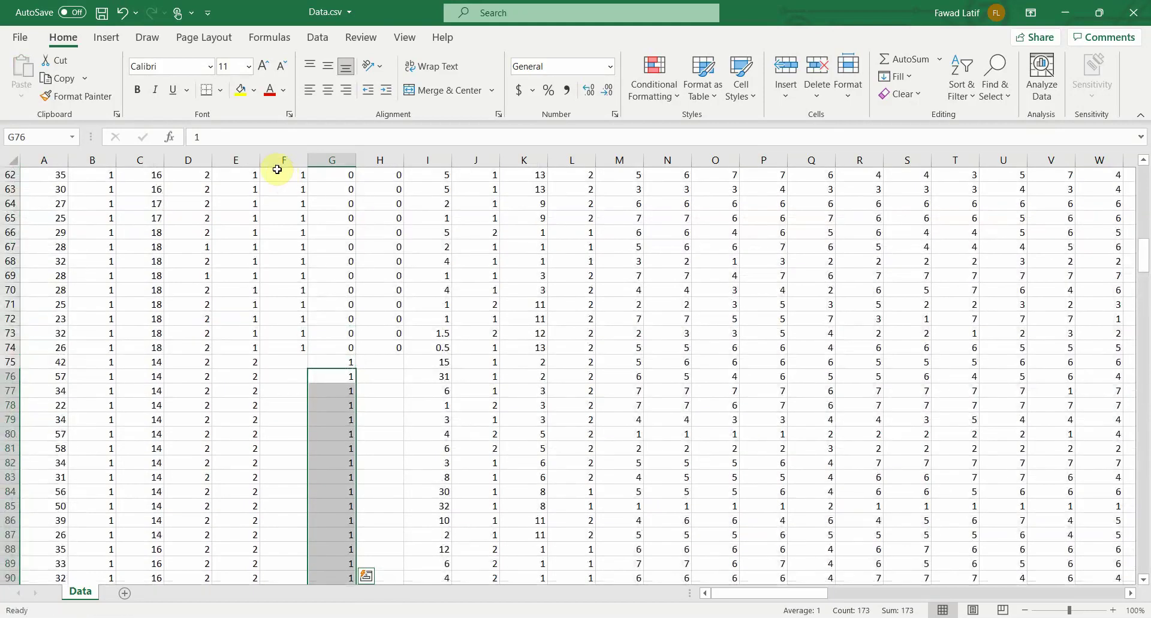
- Enter 0 in Junior cell F75 and paste it down through F248
{"action": "key", "text": "Up"}
{"action": "key", "text": "Left"}
{"action": "type", "text": "0"}
{"action": "key", "text": "Return"}
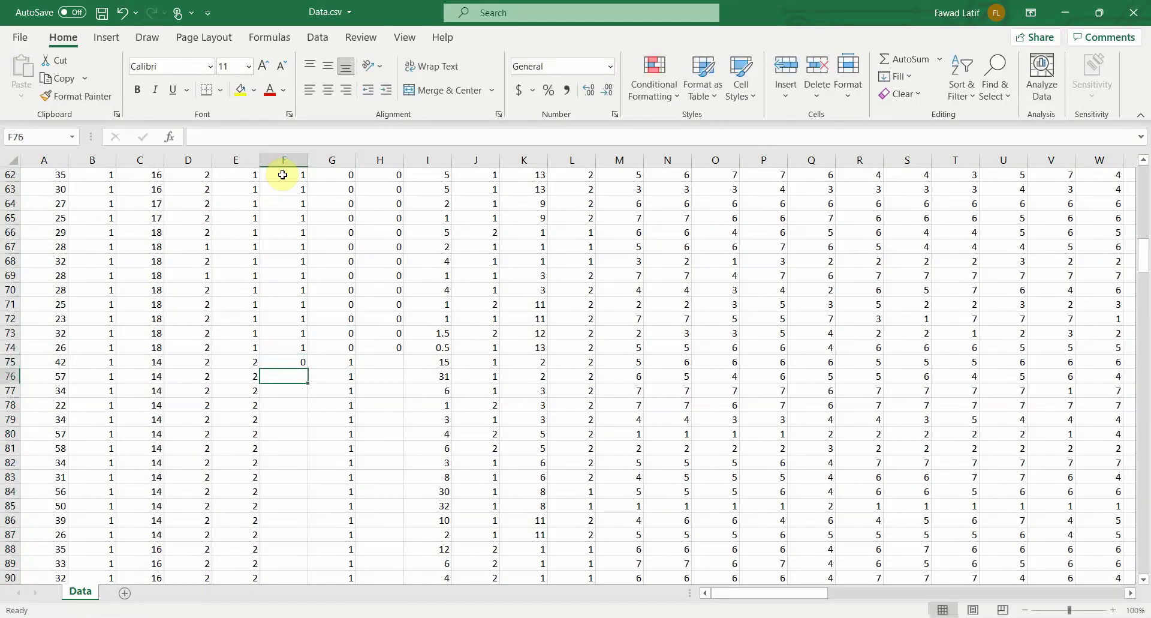
{"action": "key", "text": "shift+Down"}
{"action": "key", "text": "shift+Down"}
{"action": "key", "text": "shift+Down"}
{"action": "key", "text": "shift+Down"}
{"action": "key", "text": "shift+Down"}
{"action": "key", "text": "shift+Down"}
{"action": "key", "text": "shift+Down"}
{"action": "key", "text": "shift+Down"}
{"action": "key", "text": "shift+Down"}
{"action": "key", "text": "shift+Down"}
{"action": "key", "text": "shift+Down"}
{"action": "key", "text": "shift+Down"}
{"action": "key", "text": "shift+Down"}
{"action": "key", "text": "shift+Down"}
{"action": "key", "text": "shift+Down"}
{"action": "key", "text": "shift+Down"}
{"action": "key", "text": "shift+Down"}
{"action": "key", "text": "shift+Down"}
{"action": "key", "text": "shift+Down"}
{"action": "key", "text": "shift+Down"}
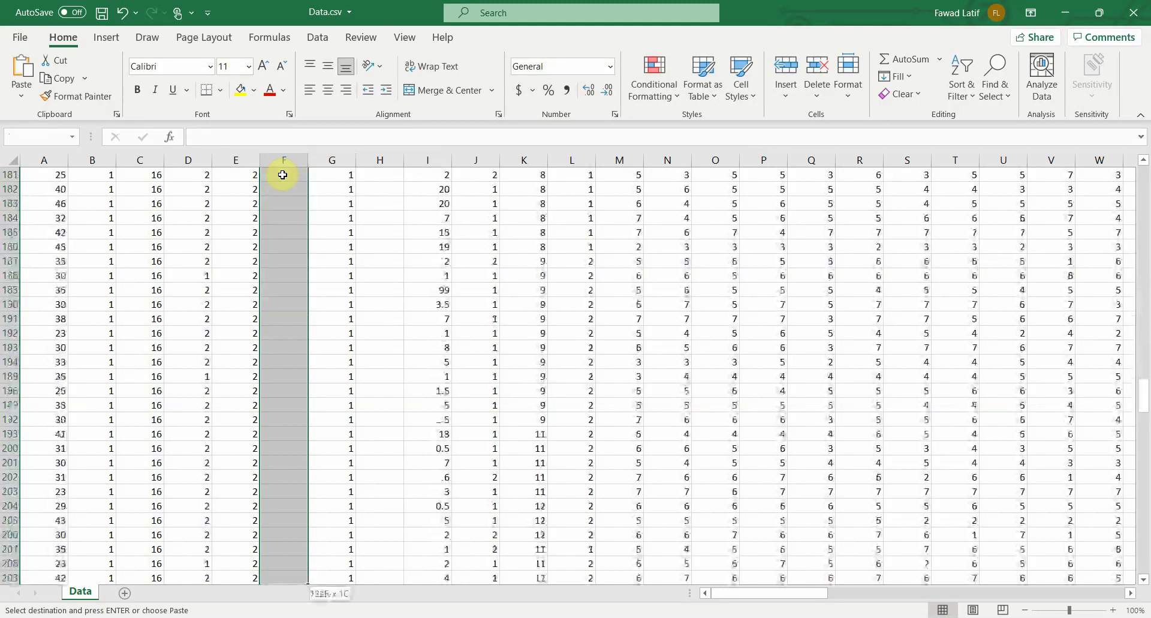
{"action": "key", "text": "shift+Down"}
{"action": "key", "text": "shift+Down"}
{"action": "key", "text": "shift+Down"}
{"action": "key", "text": "shift+Down"}
{"action": "key", "text": "shift+Down"}
{"action": "key", "text": "shift+Down"}
{"action": "key", "text": "shift+Down"}
{"action": "key", "text": "shift+Down"}
{"action": "key", "text": "shift+Down"}
{"action": "key", "text": "shift+Down"}
{"action": "key", "text": "shift+Down"}
{"action": "key", "text": "shift+Down"}
{"action": "key", "text": "shift+Down"}
{"action": "key", "text": "shift+Down"}
{"action": "key", "text": "shift+Down"}
{"action": "key", "text": "shift+Down"}
{"action": "key", "text": "shift+Down"}
{"action": "key", "text": "shift+Down"}
{"action": "key", "text": "shift+Down"}
{"action": "key", "text": "shift+Down"}
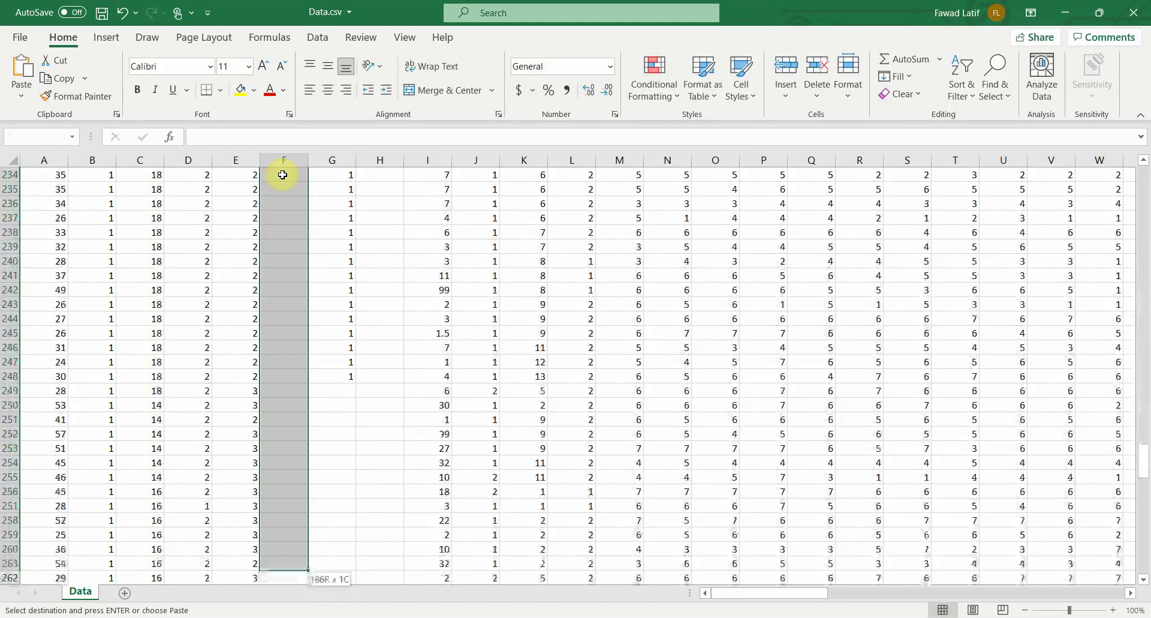
{"action": "key", "text": "shift+Up"}
{"action": "key", "text": "shift+Up"}
{"action": "key", "text": "shift+Up"}
{"action": "key", "text": "shift+Up"}
{"action": "key", "text": "shift+Up"}
{"action": "key", "text": "shift+Up"}
{"action": "key", "text": "shift+Up"}
{"action": "key", "text": "shift+Up"}
{"action": "key", "text": "shift+Up"}
{"action": "key", "text": "shift+Up"}
{"action": "key", "text": "shift+Up"}
{"action": "key", "text": "shift+Up"}
{"action": "key", "text": "shift+Up"}
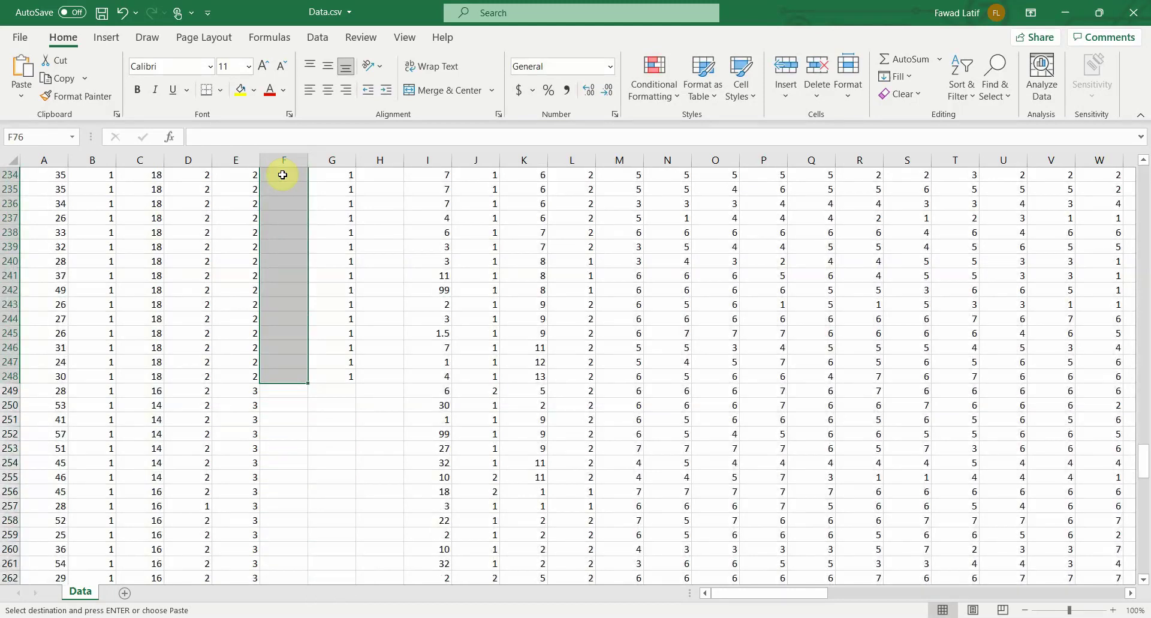
{"action": "key", "text": "ctrl+v"}
{"action": "key", "text": "Up"}
{"action": "key", "text": "Right"}
{"action": "key", "text": "Right"}
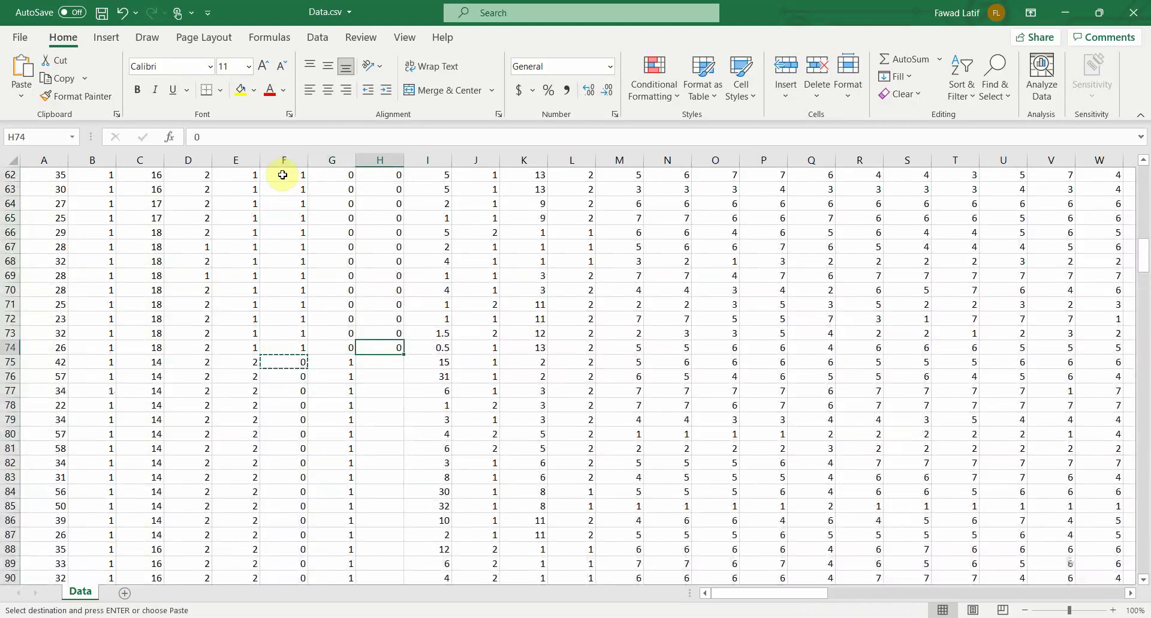
- Paste 0 into the Senior column from H75 through H248
{"action": "key", "text": "shift+Page_Down"}
{"action": "key", "text": "shift+Page_Down"}
{"action": "key", "text": "shift+Page_Down"}
{"action": "key", "text": "shift+Page_Down"}
{"action": "key", "text": "shift+Page_Down"}
{"action": "key", "text": "shift+Page_Down"}
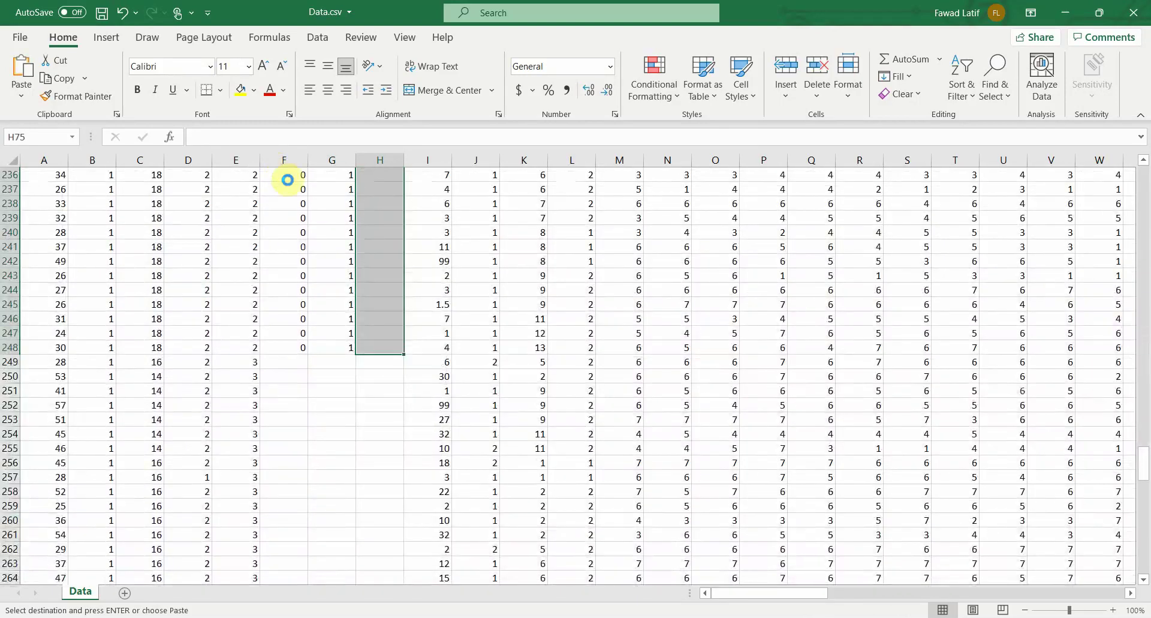
{"action": "key", "text": "ctrl+v"}
{"action": "key", "text": "Down"}
{"action": "key", "text": "Down"}
{"action": "key", "text": "Down"}
{"action": "key", "text": "Down"}
{"action": "key", "text": "Down"}
{"action": "key", "text": "Down"}
{"action": "key", "text": "Down"}
{"action": "key", "text": "Down"}
{"action": "key", "text": "Down"}
{"action": "key", "text": "Down"}
{"action": "key", "text": "Down"}
{"action": "key", "text": "Down"}
{"action": "key", "text": "Down"}
{"action": "key", "text": "Down"}
{"action": "key", "text": "Down"}
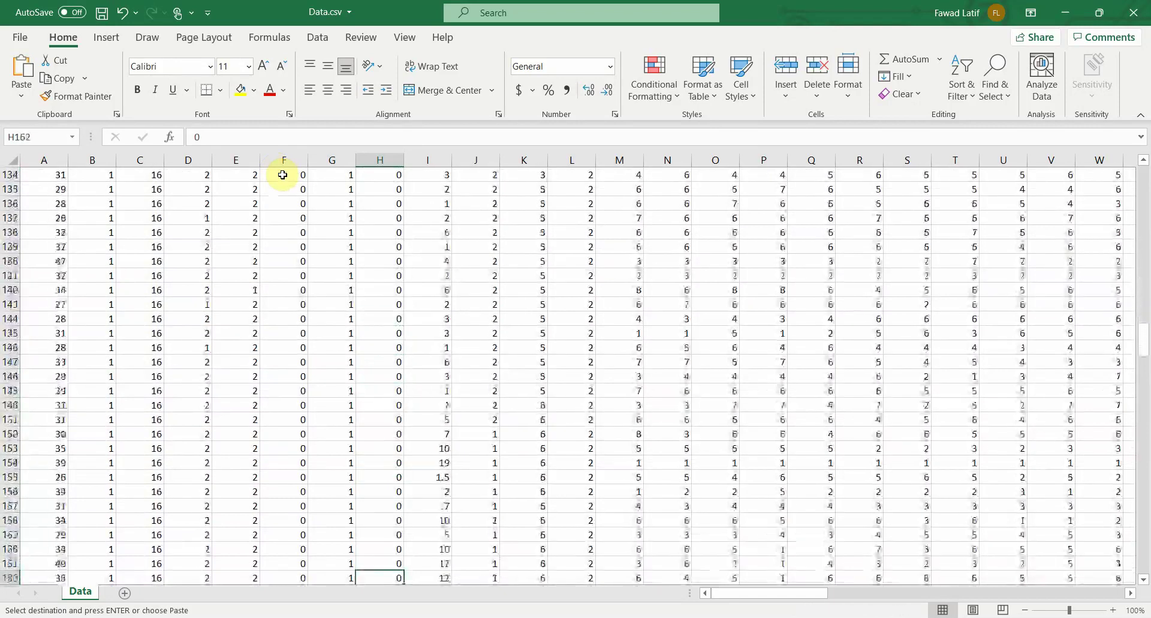
{"action": "key", "text": "Down"}
{"action": "key", "text": "Down"}
{"action": "key", "text": "Down"}
{"action": "key", "text": "Down"}
{"action": "key", "text": "Down"}
{"action": "key", "text": "Down"}
{"action": "key", "text": "Down"}
{"action": "key", "text": "Down"}
{"action": "key", "text": "Down"}
{"action": "key", "text": "Down"}
{"action": "key", "text": "Down"}
{"action": "key", "text": "Down"}
{"action": "key", "text": "Down"}
{"action": "key", "text": "Down"}
{"action": "key", "text": "Down"}
{"action": "key", "text": "Down"}
{"action": "key", "text": "Down"}
{"action": "key", "text": "Down"}
{"action": "key", "text": "Down"}
{"action": "key", "text": "Down"}
{"action": "key", "text": "Down"}
{"action": "key", "text": "Down"}
{"action": "key", "text": "Down"}
{"action": "key", "text": "Down"}
{"action": "key", "text": "Down"}
{"action": "key", "text": "Down"}
{"action": "key", "text": "Down"}
{"action": "key", "text": "Down"}
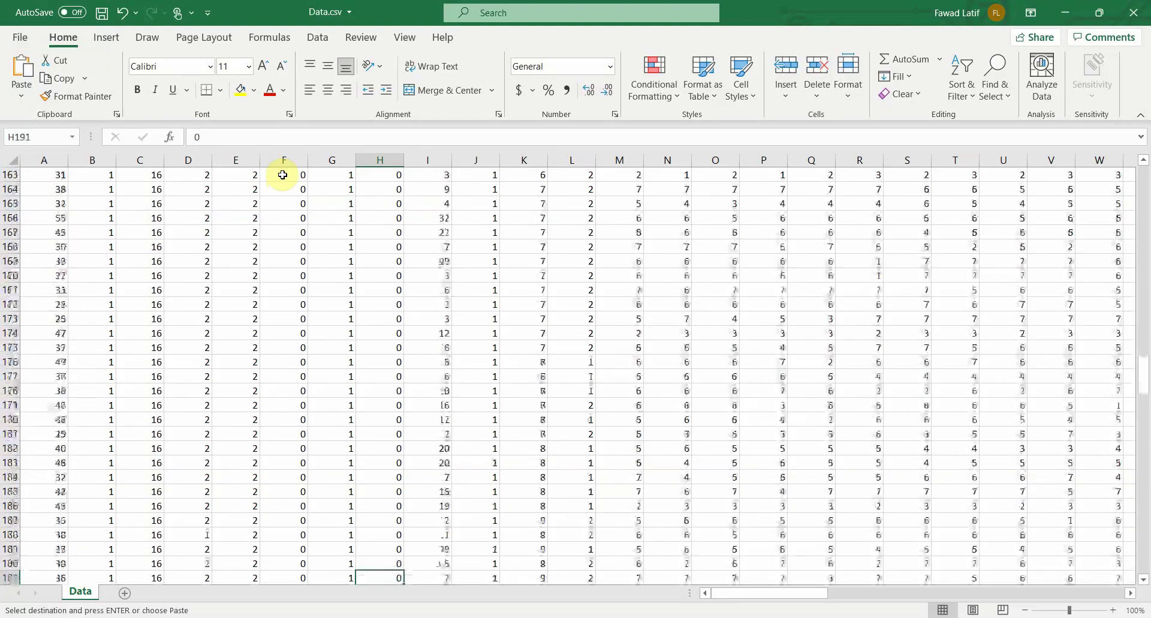
{"action": "key", "text": "Down"}
{"action": "key", "text": "Down"}
{"action": "key", "text": "Down"}
{"action": "key", "text": "Down"}
{"action": "key", "text": "Down"}
{"action": "key", "text": "Down"}
{"action": "key", "text": "Down"}
{"action": "key", "text": "Down"}
{"action": "key", "text": "Down"}
{"action": "key", "text": "Down"}
{"action": "key", "text": "Down"}
{"action": "key", "text": "Down"}
{"action": "key", "text": "Down"}
{"action": "key", "text": "Down"}
{"action": "key", "text": "Down"}
{"action": "key", "text": "Down"}
{"action": "key", "text": "Down"}
{"action": "key", "text": "Down"}
{"action": "key", "text": "Down"}
{"action": "key", "text": "Down"}
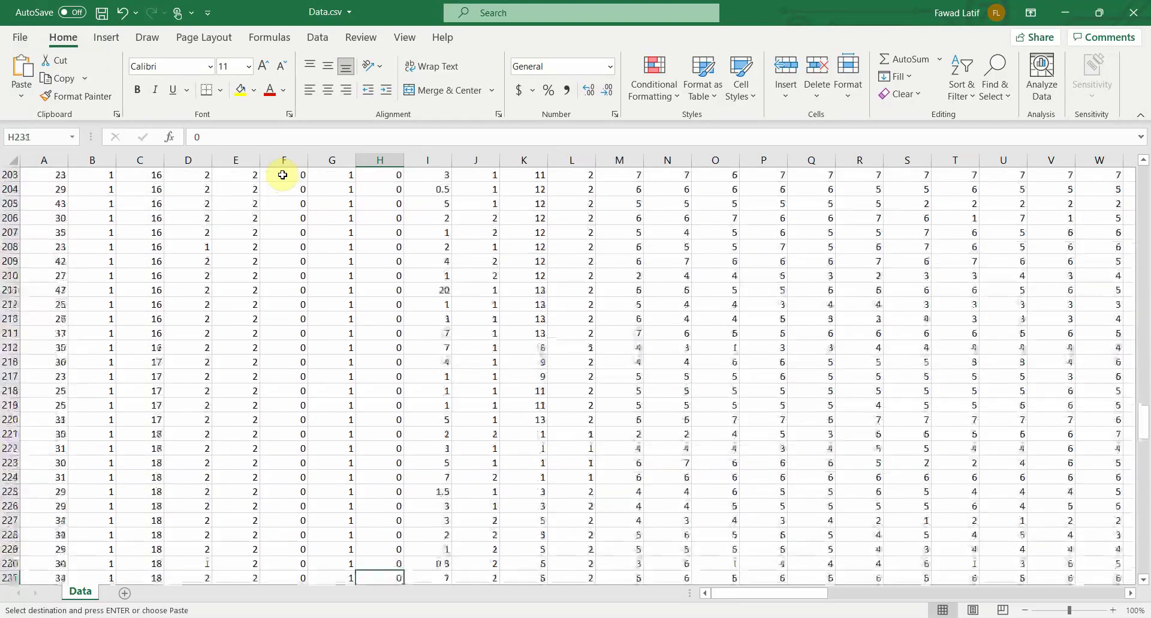
{"action": "key", "text": "Down"}
{"action": "key", "text": "Down"}
{"action": "key", "text": "Down"}
{"action": "key", "text": "Down"}
{"action": "key", "text": "Down"}
{"action": "key", "text": "Down"}
{"action": "key", "text": "Down"}
{"action": "key", "text": "Down"}
{"action": "key", "text": "Down"}
{"action": "key", "text": "Down"}
{"action": "key", "text": "Down"}
{"action": "key", "text": "Down"}
{"action": "key", "text": "Down"}
{"action": "key", "text": "Down"}
{"action": "key", "text": "Down"}
{"action": "key", "text": "Down"}
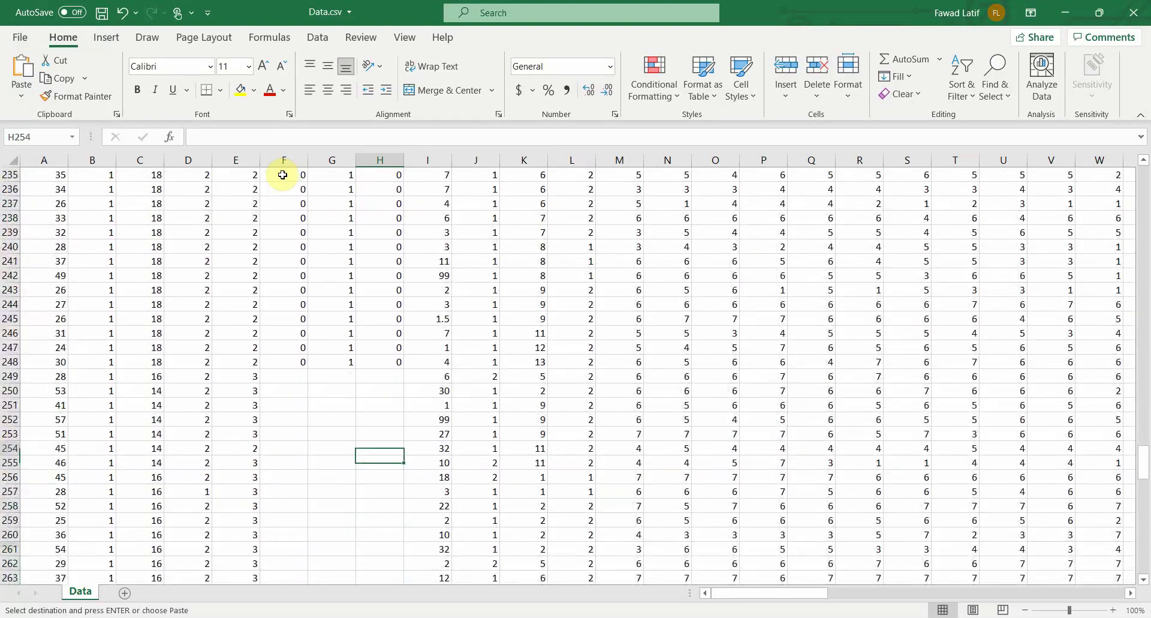
- Enter 1 in H249 and paste it down the Senior column to row 342
{"action": "type", "text": "1"}
{"action": "key", "text": "Return"}
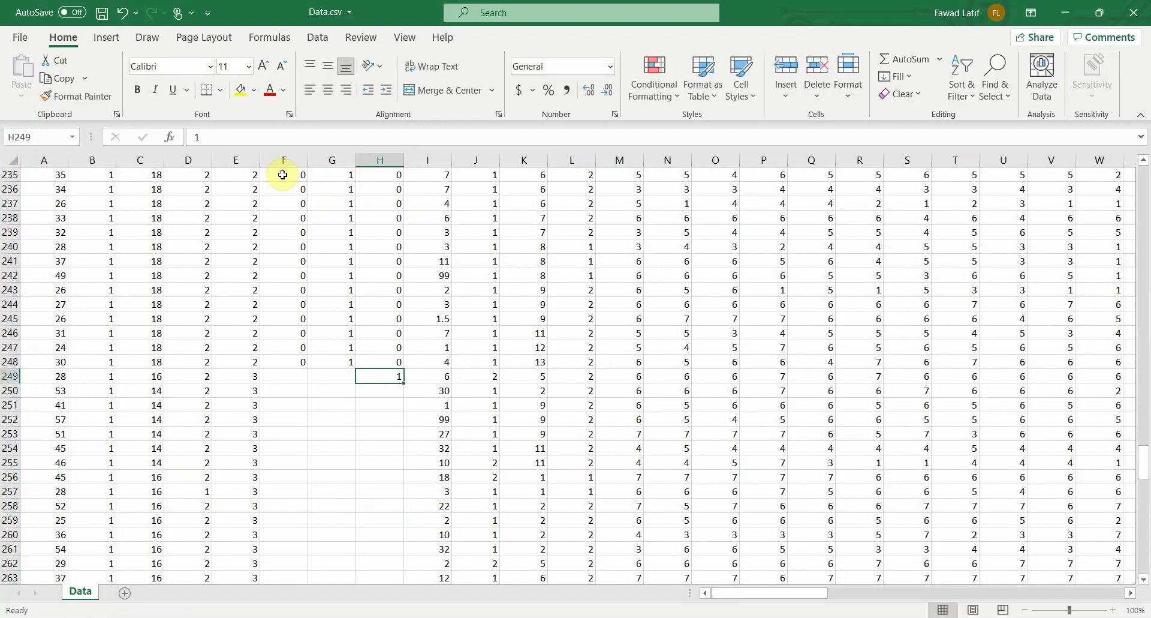
{"action": "key", "text": "shift+Down"}
{"action": "key", "text": "shift+Down"}
{"action": "key", "text": "shift+Down"}
{"action": "key", "text": "shift+Down"}
{"action": "key", "text": "shift+Down"}
{"action": "key", "text": "shift+Down"}
{"action": "key", "text": "shift+Down"}
{"action": "key", "text": "shift+Down"}
{"action": "key", "text": "shift+Down"}
{"action": "key", "text": "shift+Down"}
{"action": "key", "text": "shift+Down"}
{"action": "key", "text": "shift+Down"}
{"action": "key", "text": "shift+Down"}
{"action": "key", "text": "shift+Down"}
{"action": "key", "text": "shift+Down"}
{"action": "key", "text": "shift+Down"}
{"action": "key", "text": "shift+Down"}
{"action": "key", "text": "shift+Down"}
{"action": "key", "text": "shift+Down"}
{"action": "key", "text": "shift+Down"}
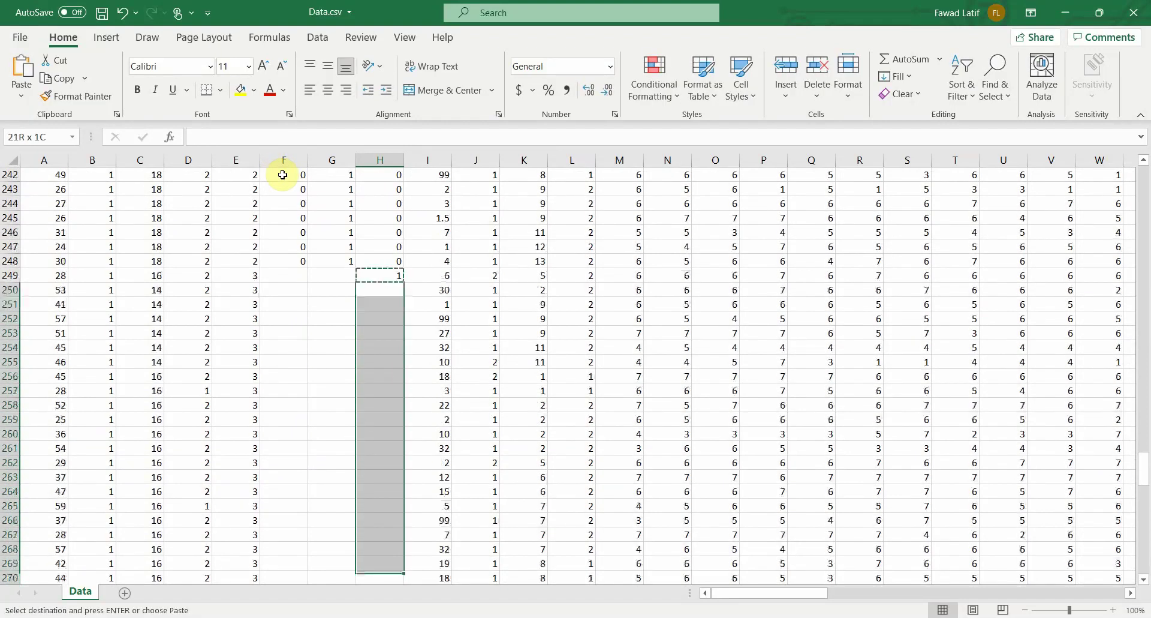
{"action": "key", "text": "shift+Down"}
{"action": "key", "text": "shift+Down"}
{"action": "key", "text": "shift+Down"}
{"action": "key", "text": "shift+Down"}
{"action": "key", "text": "shift+Down"}
{"action": "key", "text": "shift+Down"}
{"action": "key", "text": "shift+Down"}
{"action": "key", "text": "shift+Down"}
{"action": "key", "text": "shift+Down"}
{"action": "key", "text": "shift+Down"}
{"action": "key", "text": "shift+Down"}
{"action": "key", "text": "shift+Down"}
{"action": "key", "text": "shift+Down"}
{"action": "key", "text": "shift+Down"}
{"action": "key", "text": "shift+Down"}
{"action": "key", "text": "shift+Down"}
{"action": "key", "text": "shift+Down"}
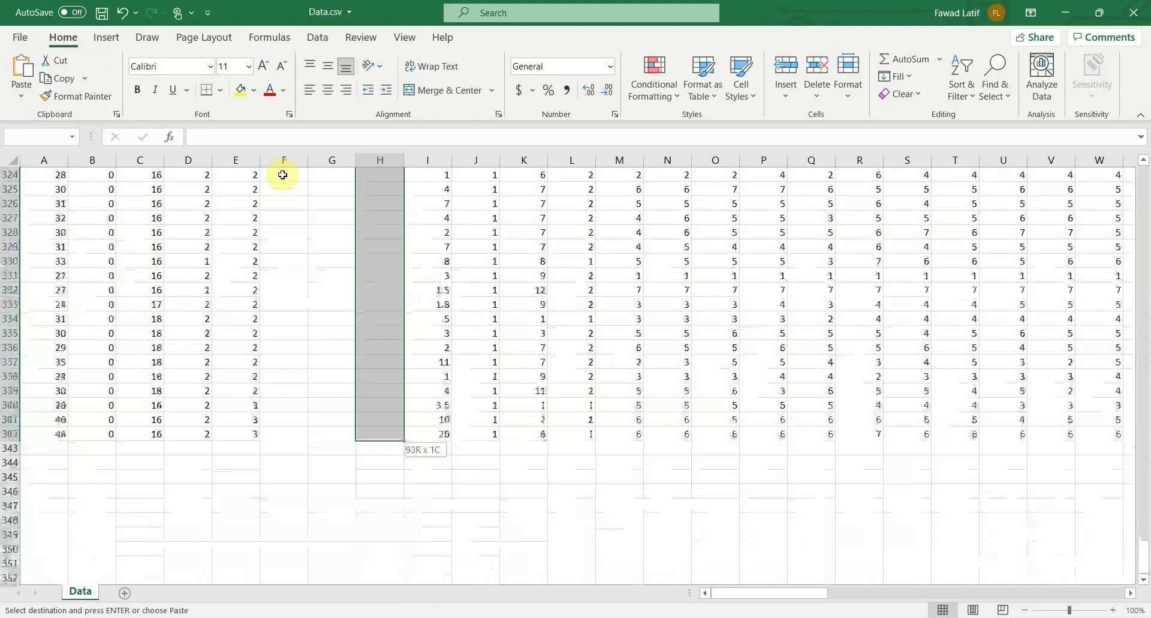
{"action": "type", "text": "1"}
- Fill Junior and Middle with 0 across F249:G342
{"action": "key", "text": "Left"}
{"action": "key", "text": "Up"}
{"action": "key", "text": "Left"}
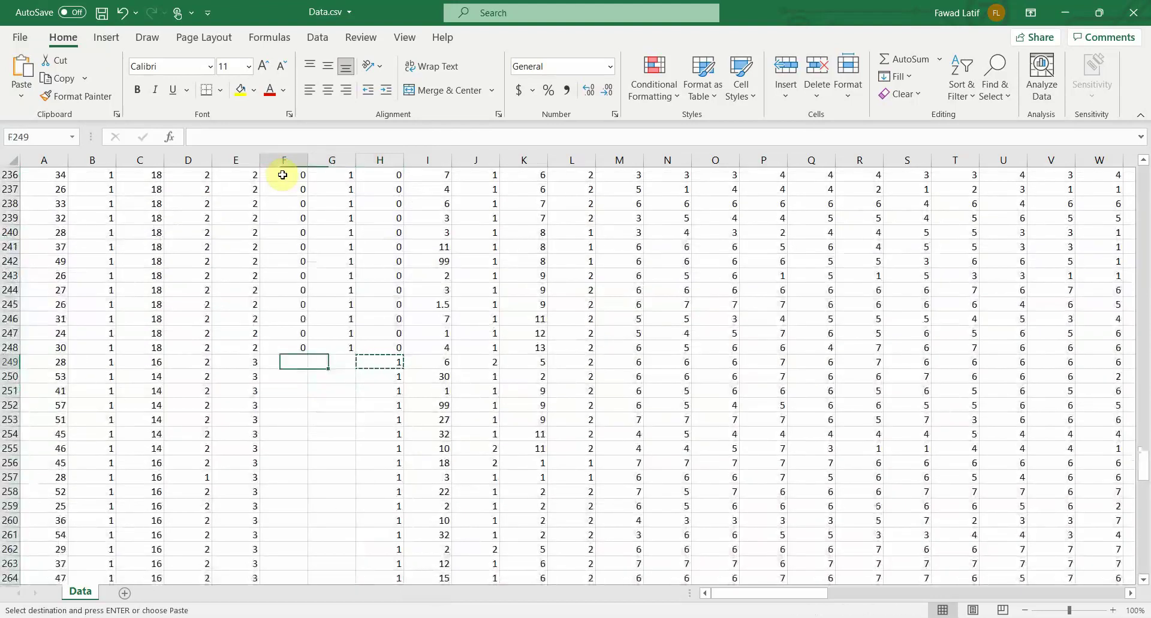
{"action": "key", "text": "shift+Right"}
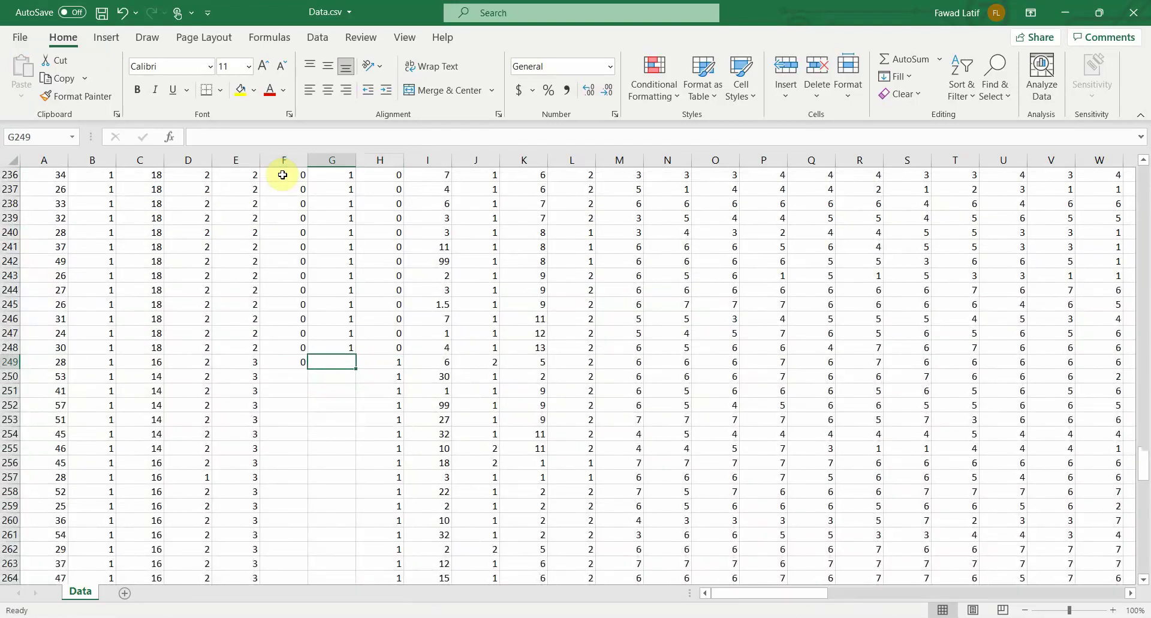
{"action": "type", "text": "0"}
{"action": "key", "text": "ctrl+Return"}
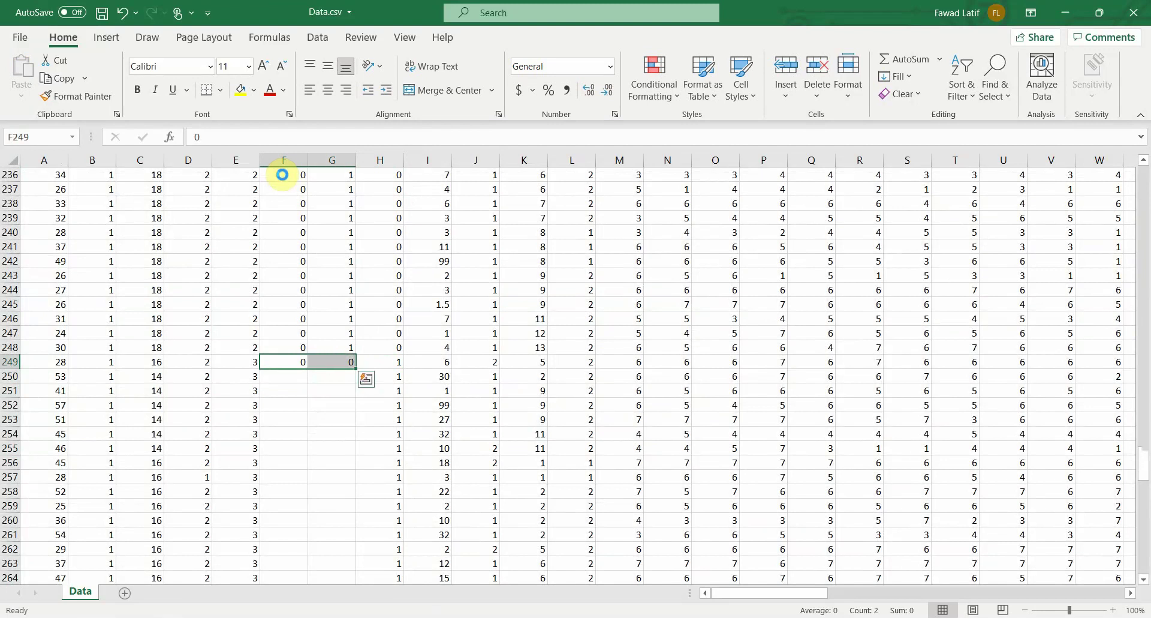
{"action": "key", "text": "ctrl+c"}
{"action": "key", "text": "Down"}
{"action": "key", "text": "shift+Right"}
{"action": "key", "text": "shift+Down"}
{"action": "key", "text": "shift+Down"}
{"action": "key", "text": "shift+Down"}
{"action": "key", "text": "shift+Down"}
{"action": "key", "text": "shift+Down"}
{"action": "key", "text": "shift+Down"}
{"action": "key", "text": "shift+Down"}
{"action": "key", "text": "shift+Down"}
{"action": "key", "text": "shift+Down"}
{"action": "key", "text": "shift+Down"}
{"action": "key", "text": "shift+Down"}
{"action": "key", "text": "shift+Down"}
{"action": "key", "text": "shift+Down"}
{"action": "key", "text": "shift+Down"}
{"action": "key", "text": "shift+Down"}
{"action": "key", "text": "shift+Down"}
{"action": "key", "text": "shift+Down"}
{"action": "key", "text": "shift+Down"}
{"action": "key", "text": "shift+Down"}
{"action": "key", "text": "shift+Down"}
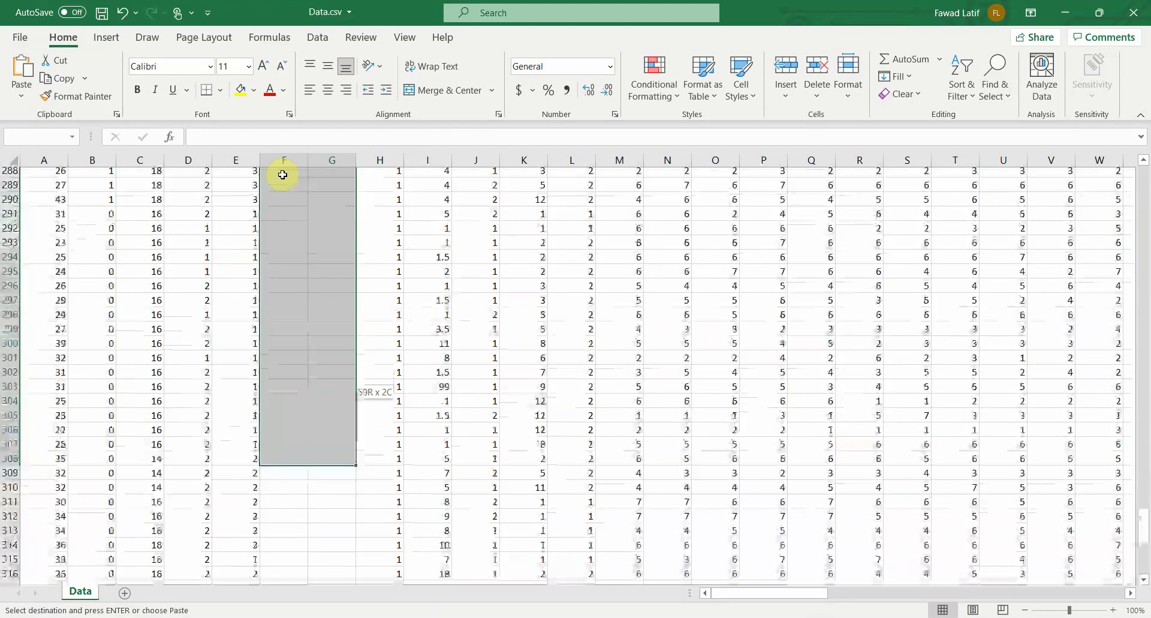
{"action": "key", "text": "shift+Down"}
{"action": "key", "text": "shift+Down"}
{"action": "key", "text": "shift+Down"}
{"action": "key", "text": "shift+Down"}
{"action": "key", "text": "shift+Down"}
{"action": "key", "text": "shift+Down"}
{"action": "key", "text": "shift+Down"}
{"action": "key", "text": "shift+Down"}
{"action": "key", "text": "shift+Down"}
{"action": "key", "text": "shift+Down"}
{"action": "key", "text": "shift+Down"}
{"action": "key", "text": "shift+Down"}
{"action": "key", "text": "shift+Down"}
{"action": "key", "text": "shift+Down"}
{"action": "key", "text": "shift+Down"}
{"action": "key", "text": "shift+Down"}
{"action": "key", "text": "shift+Down"}
{"action": "key", "text": "shift+Down"}
{"action": "key", "text": "shift+Down"}
{"action": "key", "text": "shift+Down"}
{"action": "key", "text": "Return"}
- Save Data.csv and check the Junior and Middle column headers
{"action": "key", "text": "ctrl+s"}
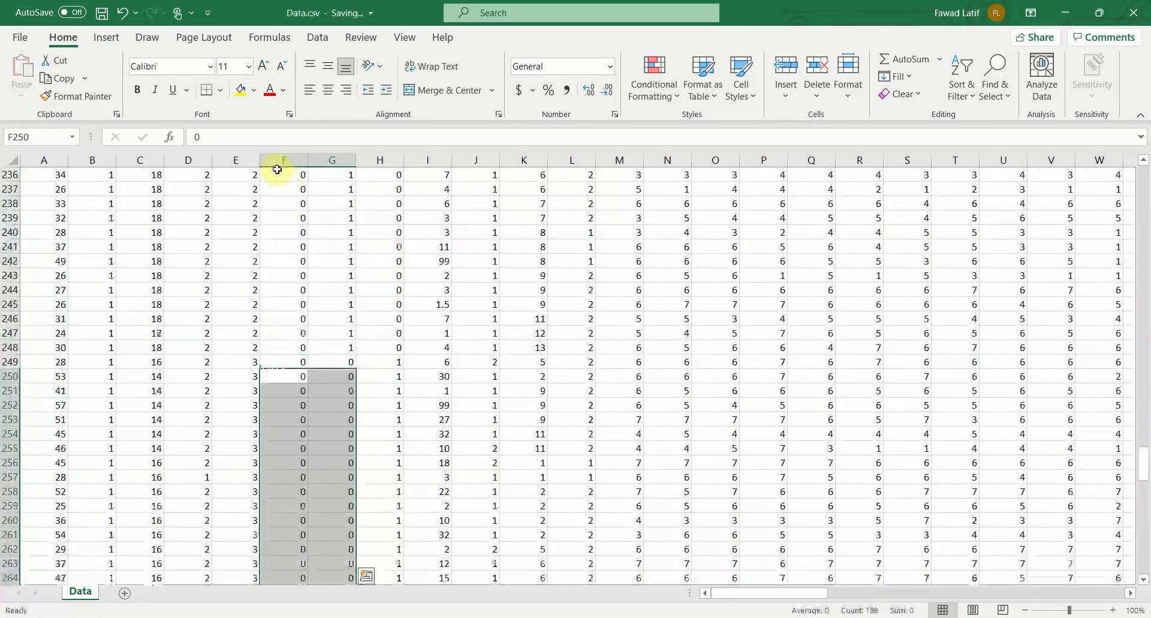
{"action": "left_click_drag", "start_coordinate": [1138, 473], "coordinate": [1141, 468]}
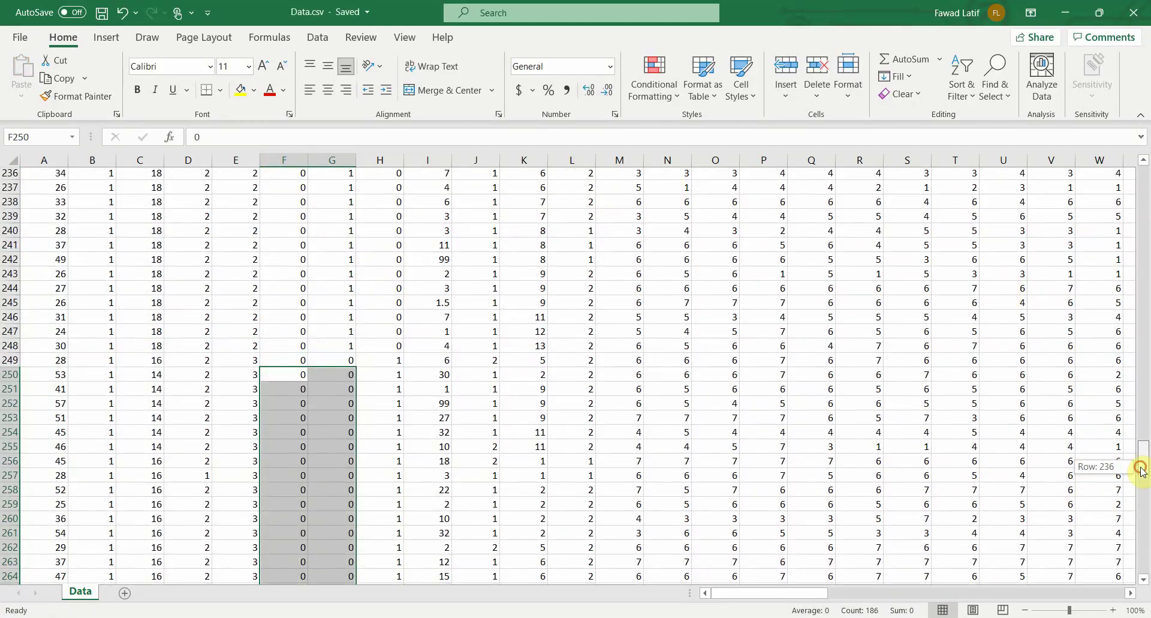
{"action": "left_click_drag", "start_coordinate": [1148, 360], "coordinate": [1146, 176]}
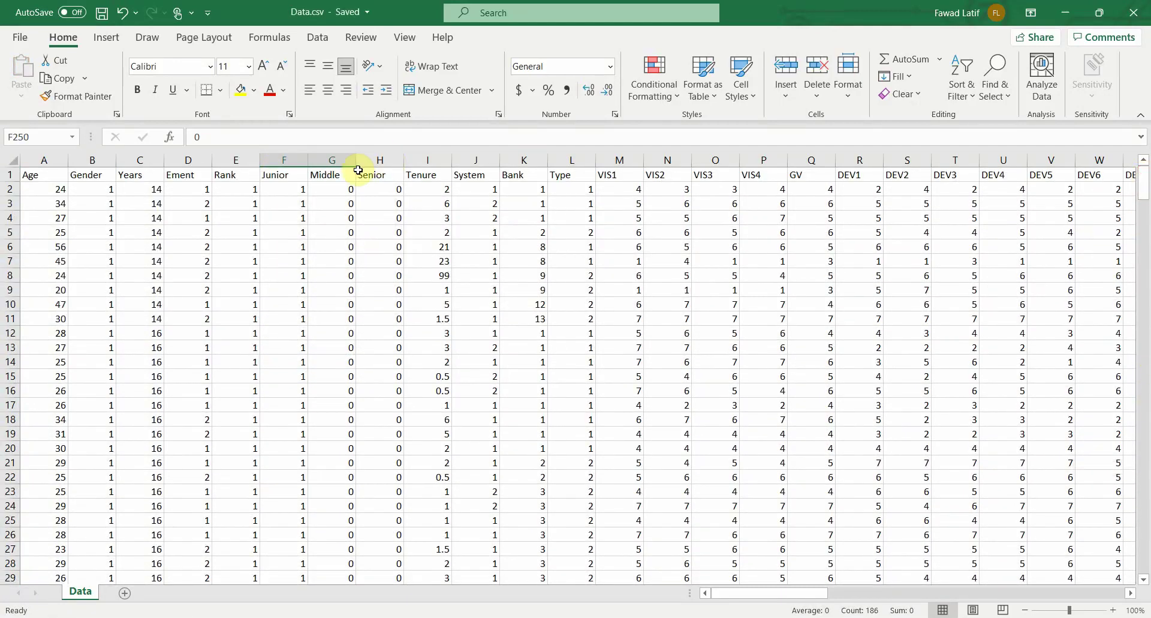
{"action": "left_click", "coordinate": [330, 176]}
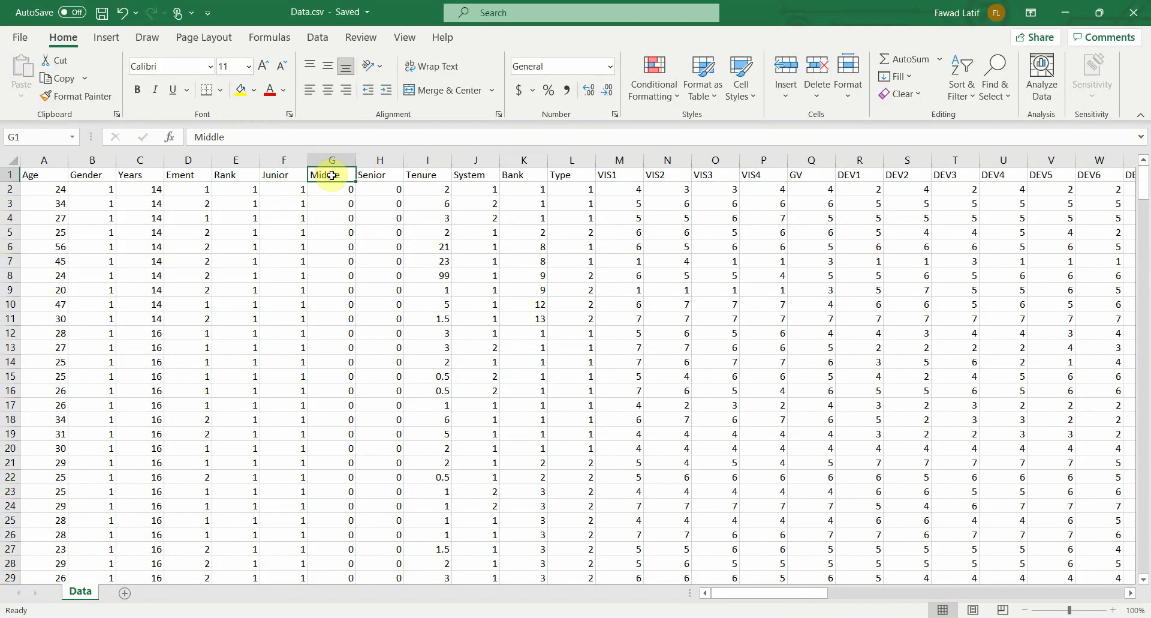
{"action": "left_click", "coordinate": [282, 175]}
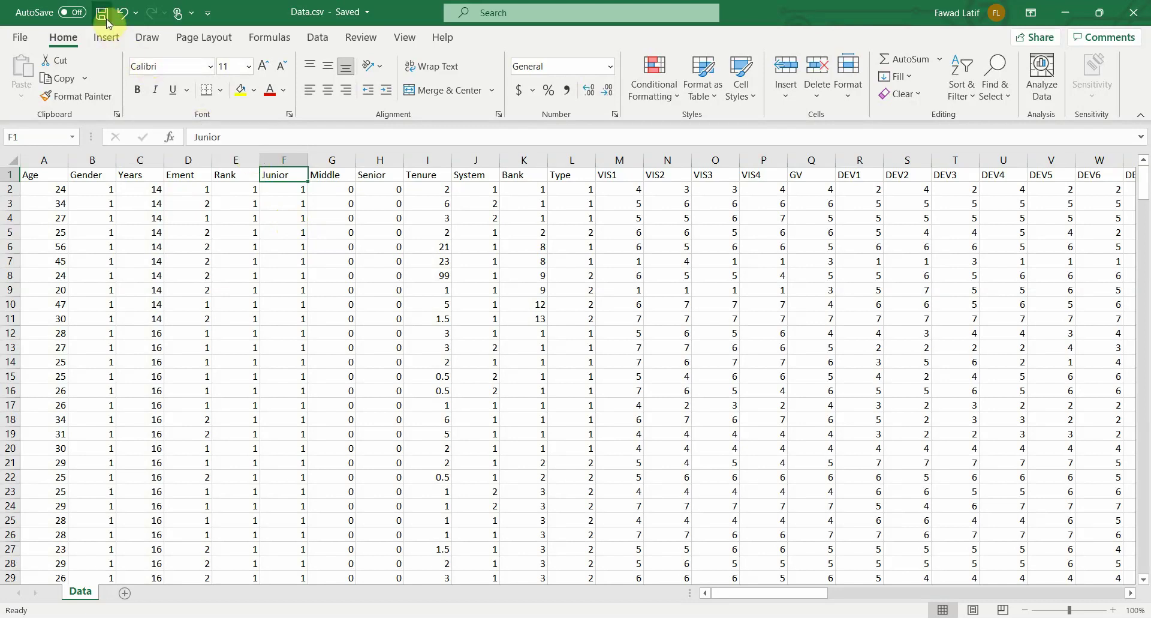
- Import the updated Data.csv into the My First project as dataset Data1
{"action": "key", "text": "alt+Tab"}
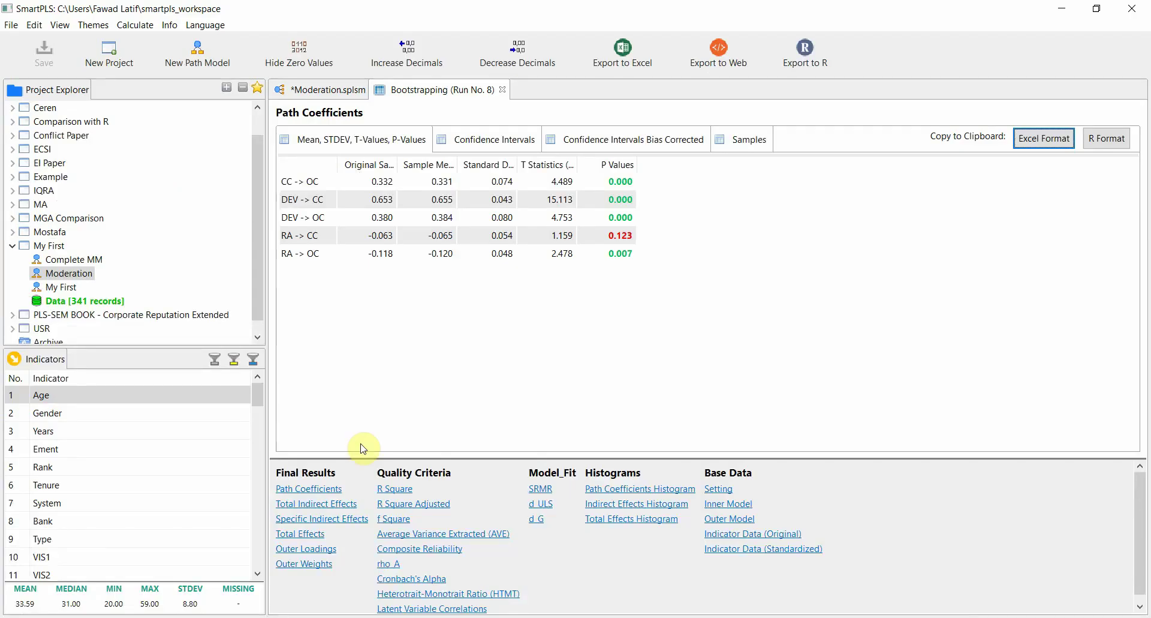
{"action": "right_click", "coordinate": [53, 246]}
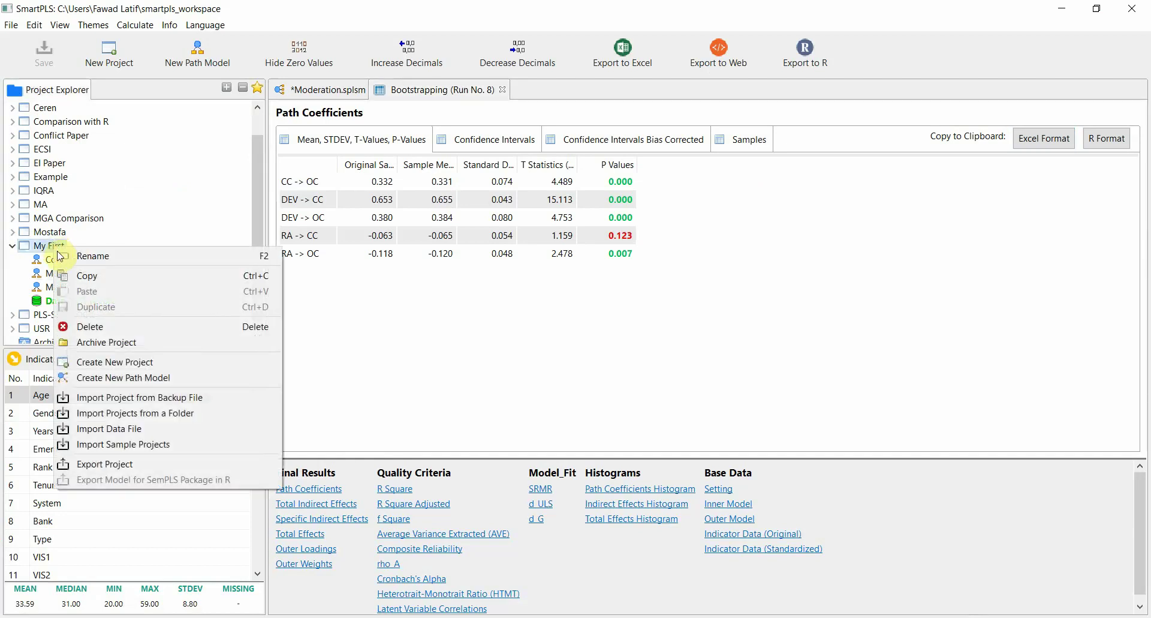
{"action": "left_click", "coordinate": [98, 428]}
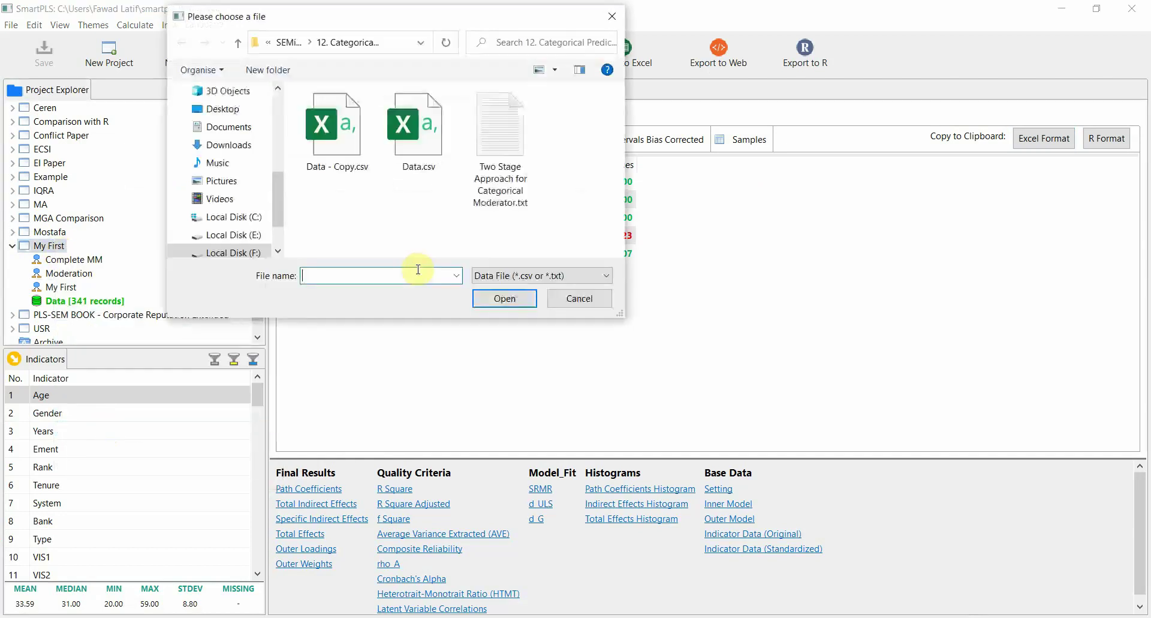
{"action": "left_click", "coordinate": [366, 220]}
{"action": "left_click", "coordinate": [495, 299]}
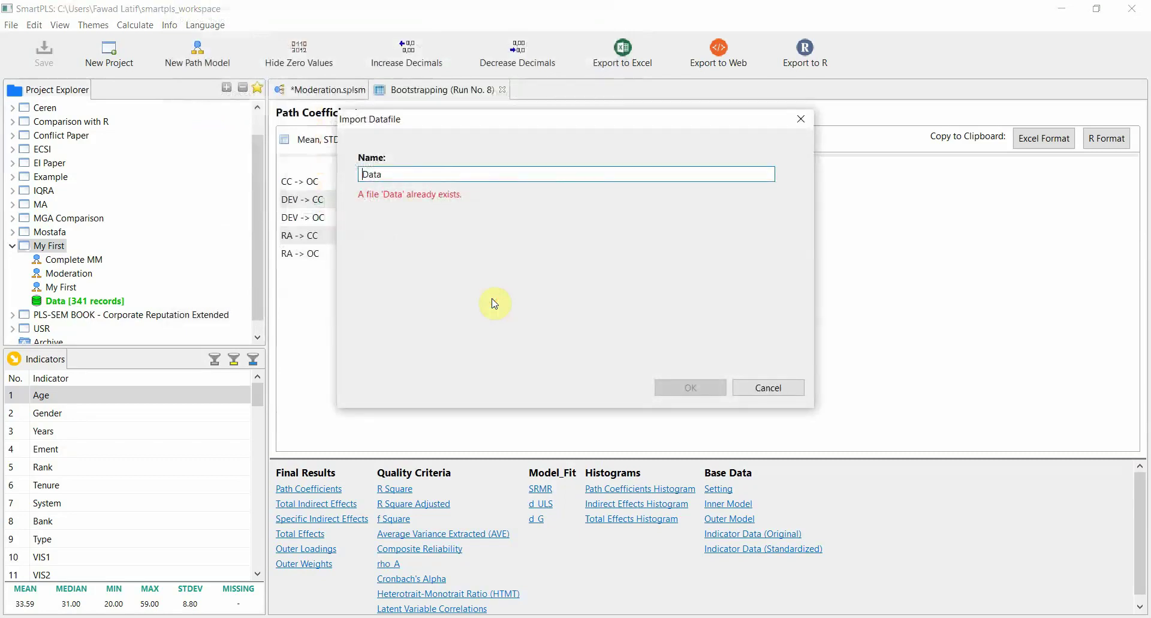
{"action": "type", "text": "1"}
{"action": "key", "text": "Return"}
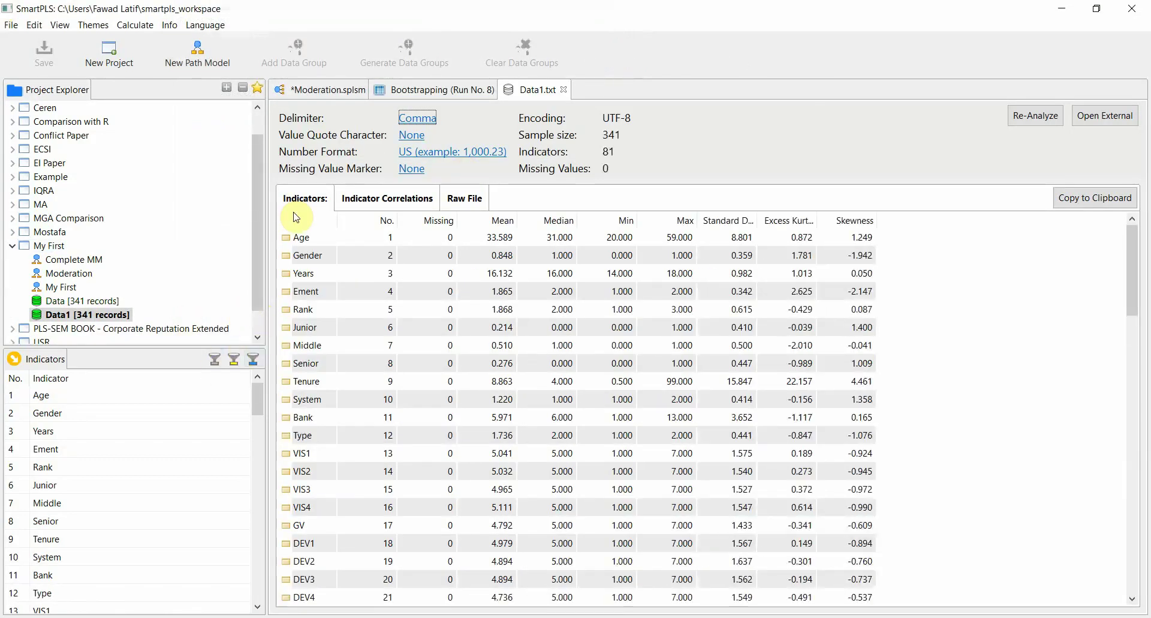
- Place the Middle and Senior indicators on the Moderation model canvas as two new constructs
{"action": "left_click", "coordinate": [318, 85]}
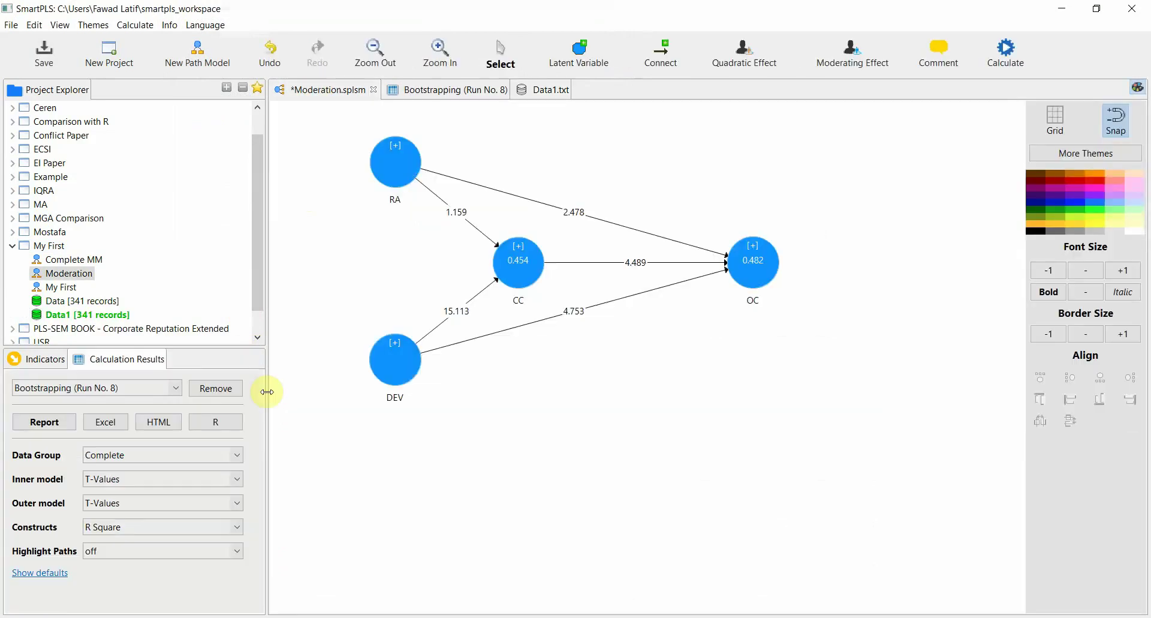
{"action": "left_click", "coordinate": [45, 358]}
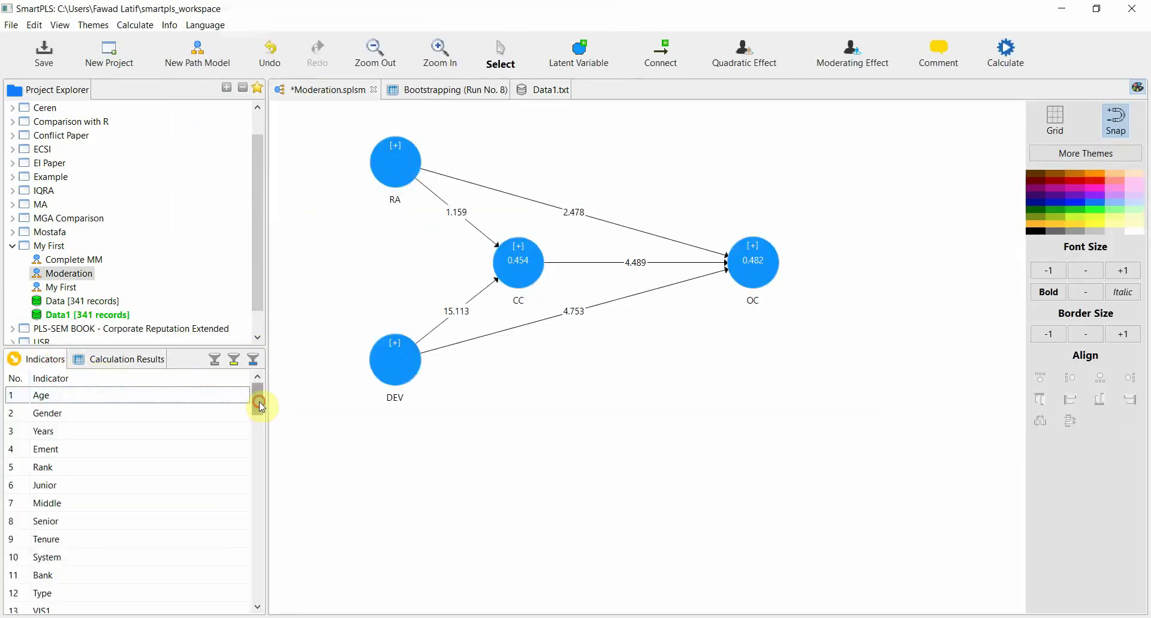
{"action": "left_click", "coordinate": [89, 479]}
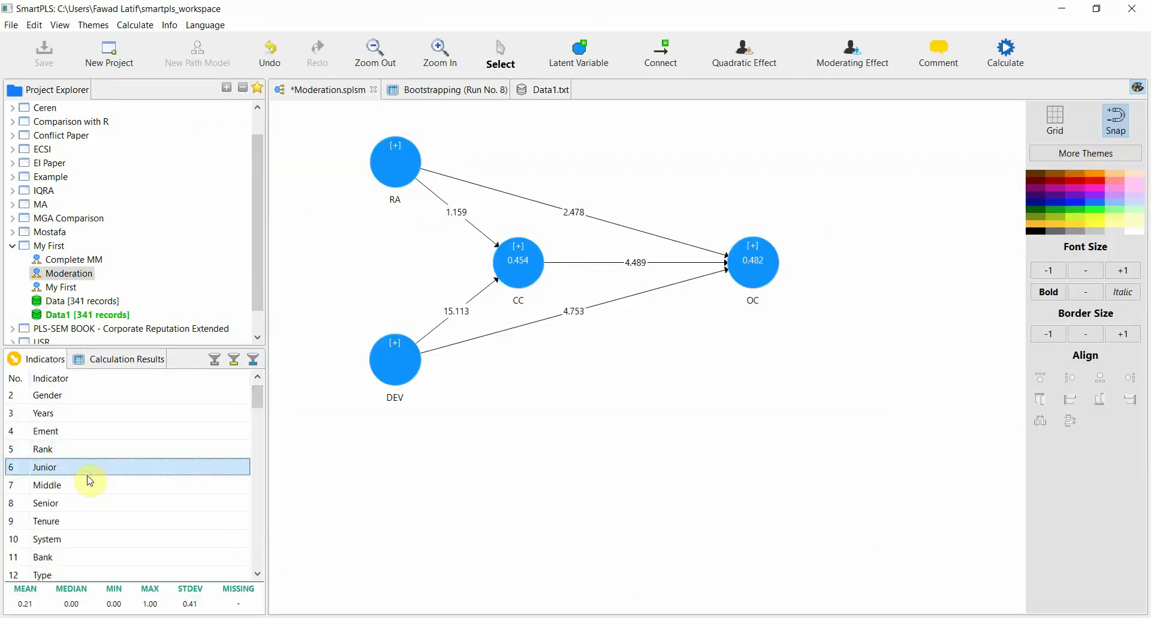
{"action": "left_click_drag", "start_coordinate": [87, 483], "coordinate": [642, 367]}
{"action": "left_click", "coordinate": [78, 507]}
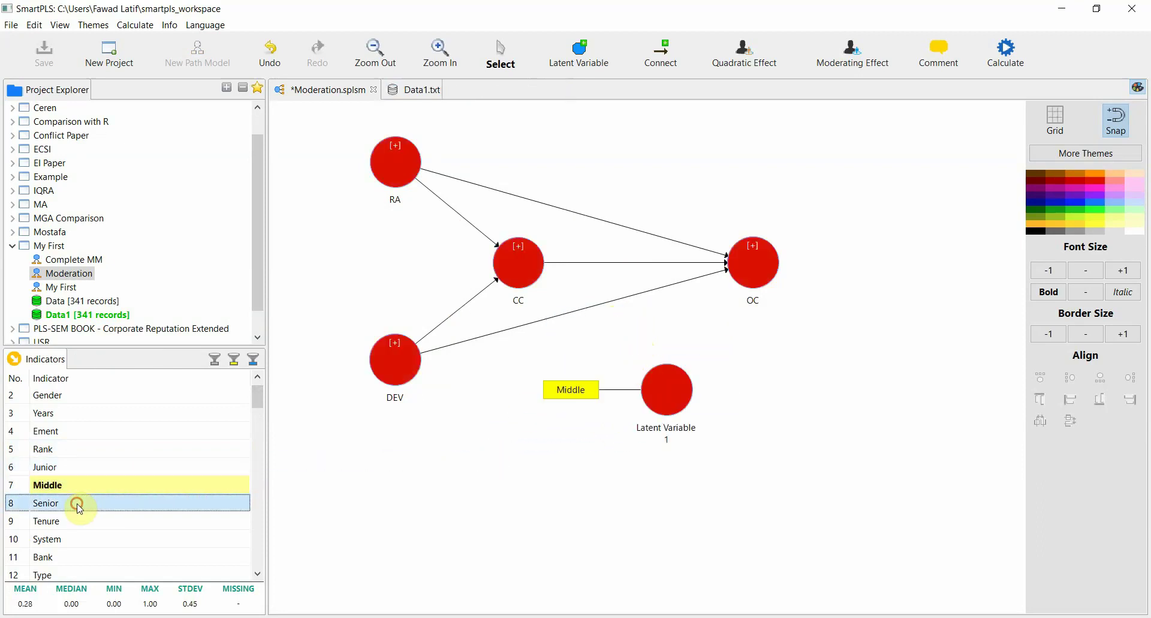
{"action": "left_click_drag", "start_coordinate": [78, 506], "coordinate": [790, 401]}
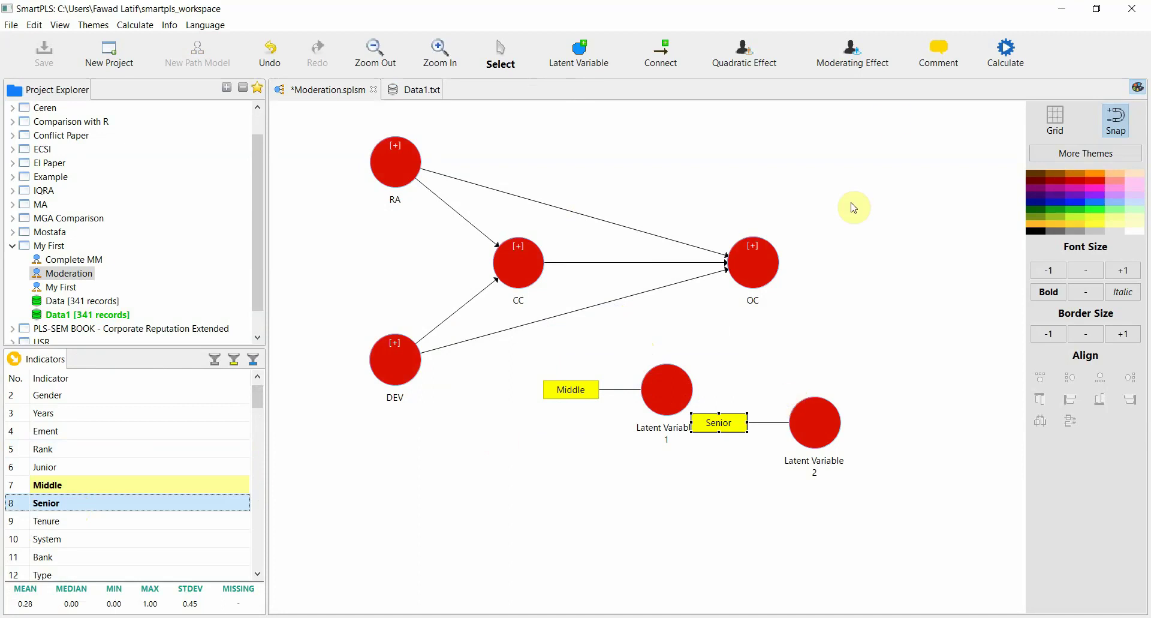
- Draw paths from both new latent variables into OC and CC
{"action": "left_click", "coordinate": [648, 60]}
{"action": "mouse_move", "coordinate": [659, 342]}
{"action": "left_mouse_down"}
{"action": "mouse_move", "coordinate": [728, 295]}
{"action": "mouse_move", "coordinate": [748, 258]}
{"action": "left_mouse_up"}
{"action": "left_click_drag", "start_coordinate": [815, 419], "coordinate": [778, 281]}
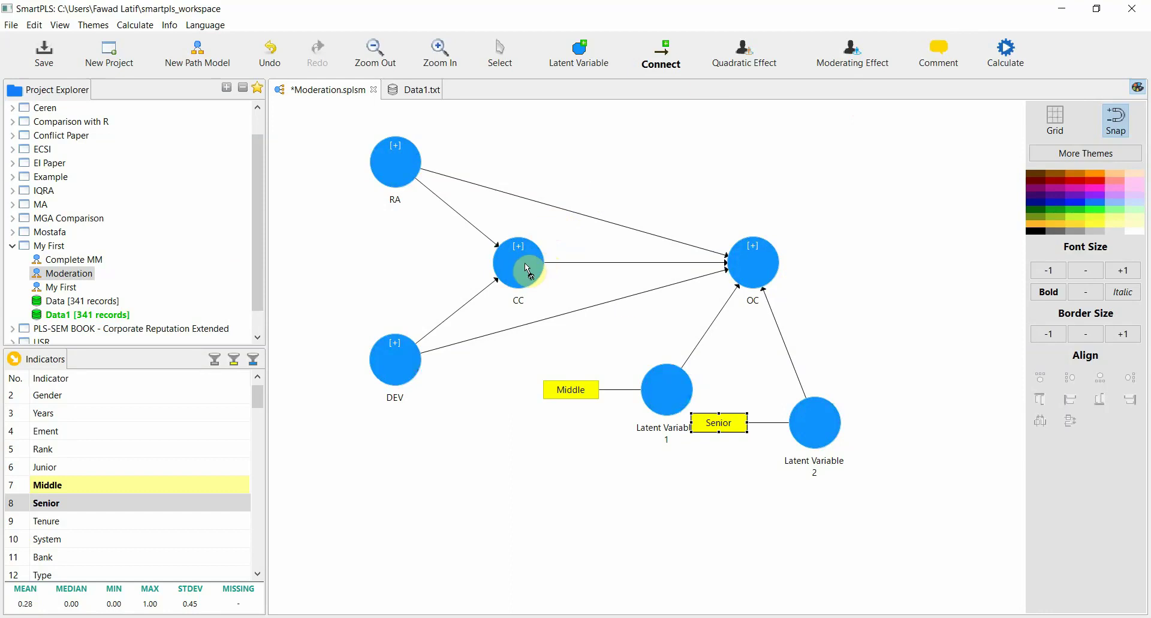
{"action": "left_click_drag", "start_coordinate": [663, 386], "coordinate": [524, 271]}
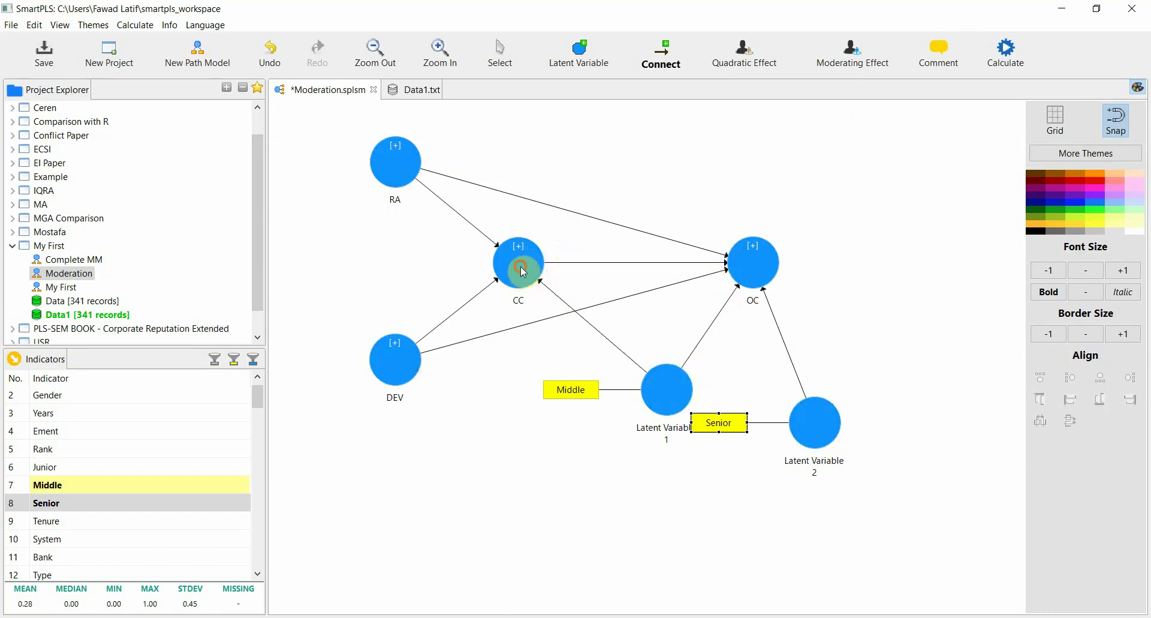
{"action": "left_click_drag", "start_coordinate": [814, 421], "coordinate": [536, 255]}
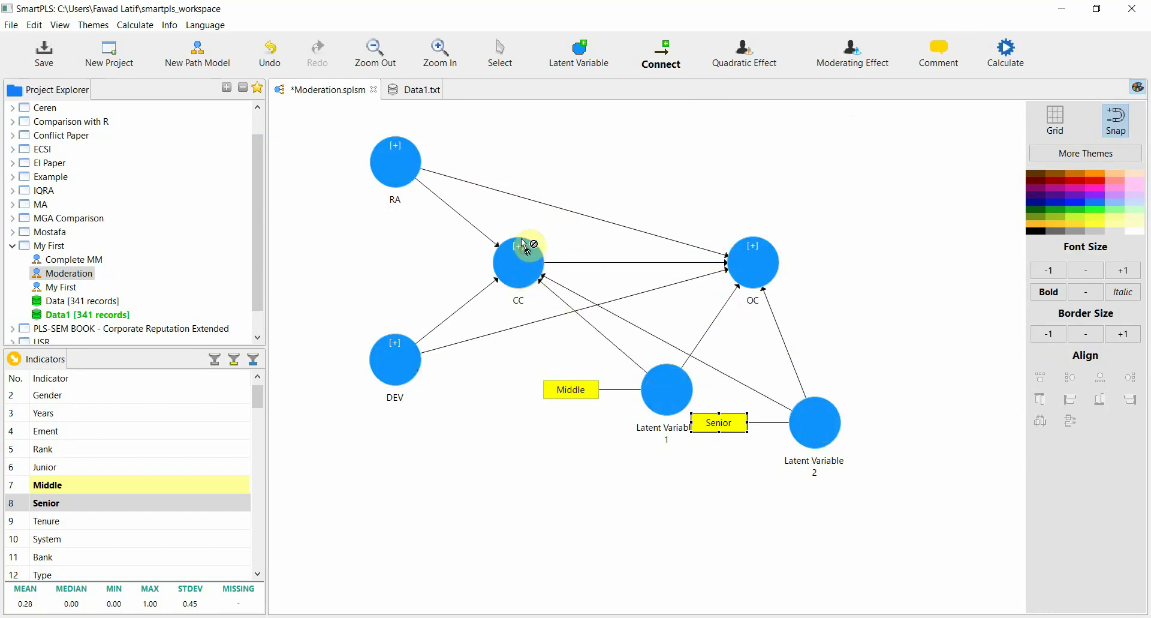
{"action": "left_click", "coordinate": [359, 58]}
{"action": "left_click", "coordinate": [509, 58]}
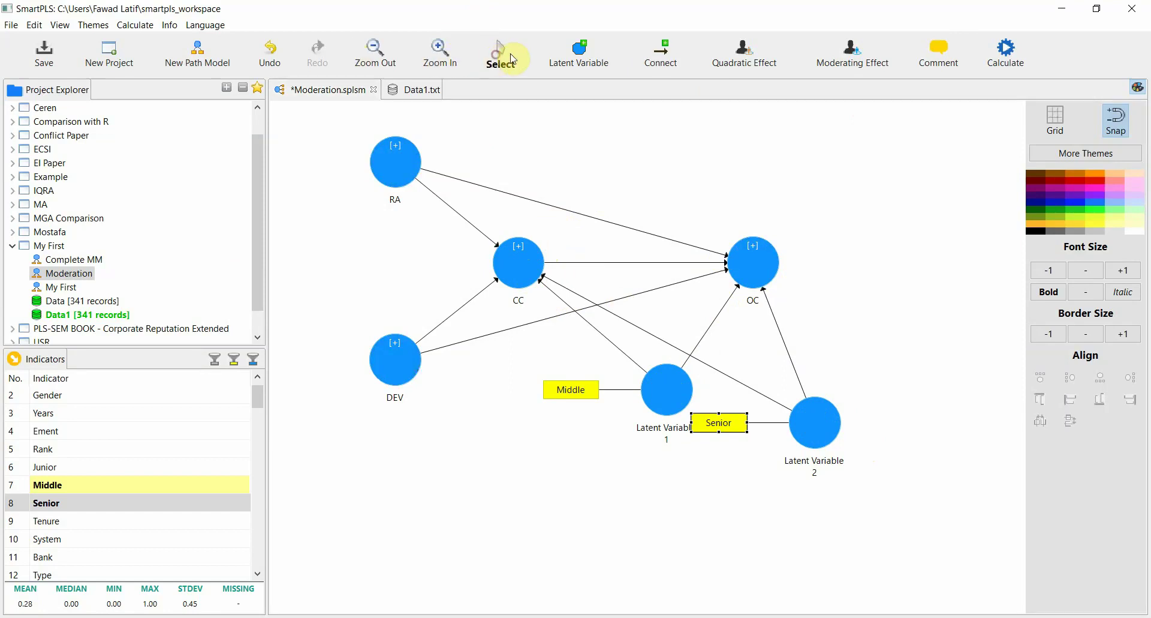
- Open the bootstrapping settings and close them without running
{"action": "left_click", "coordinate": [996, 57]}
{"action": "left_click", "coordinate": [997, 72]}
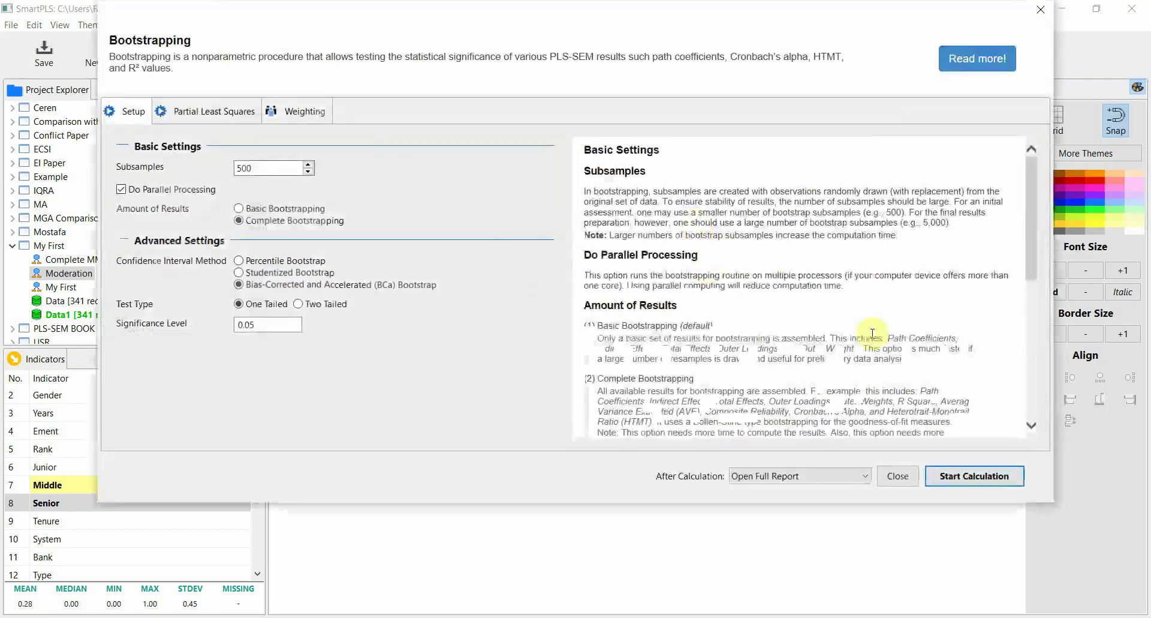
{"action": "left_click", "coordinate": [898, 476]}
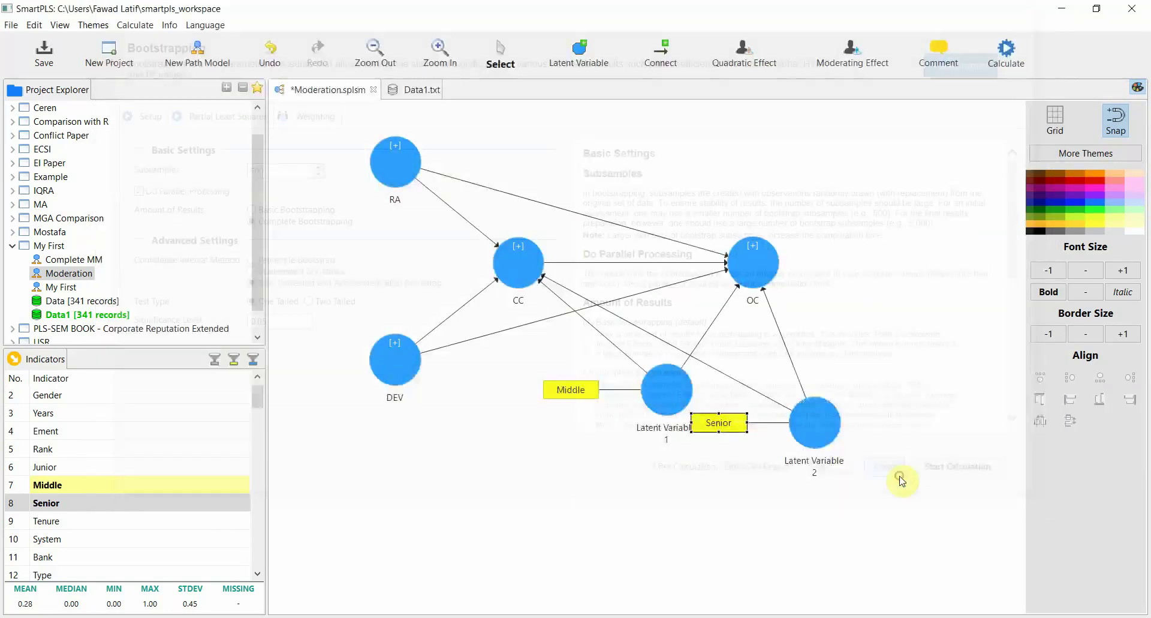
- Rename Latent Variable 1 to Middle and Latent Variable 2 to Senior
{"action": "double_click", "coordinate": [671, 402]}
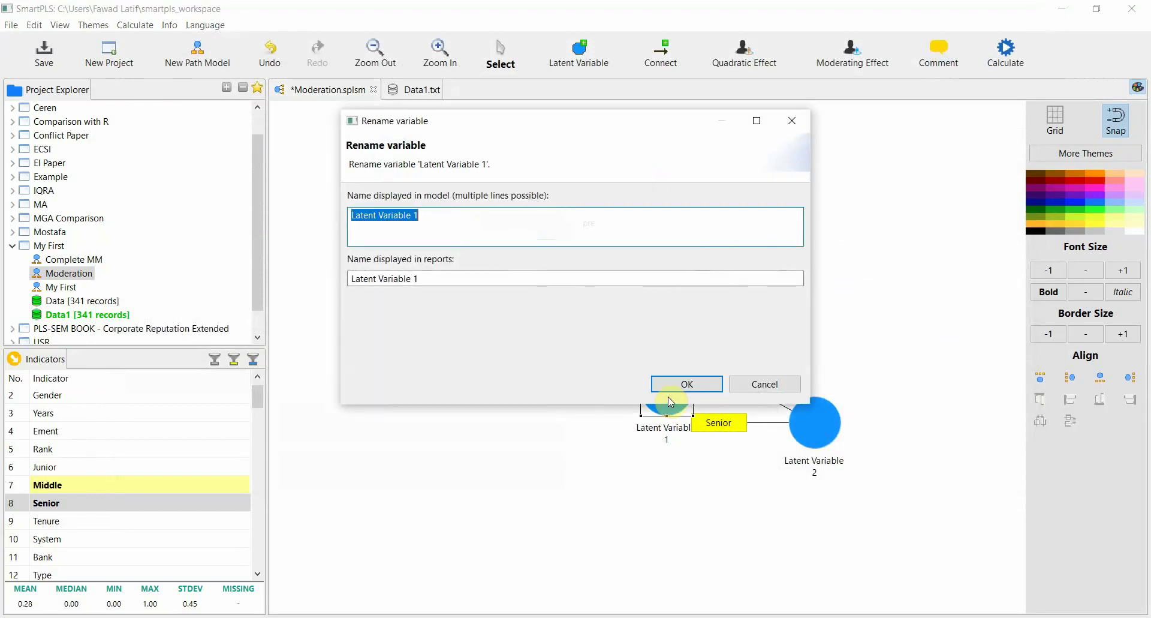
{"action": "type", "text": "Middle"}
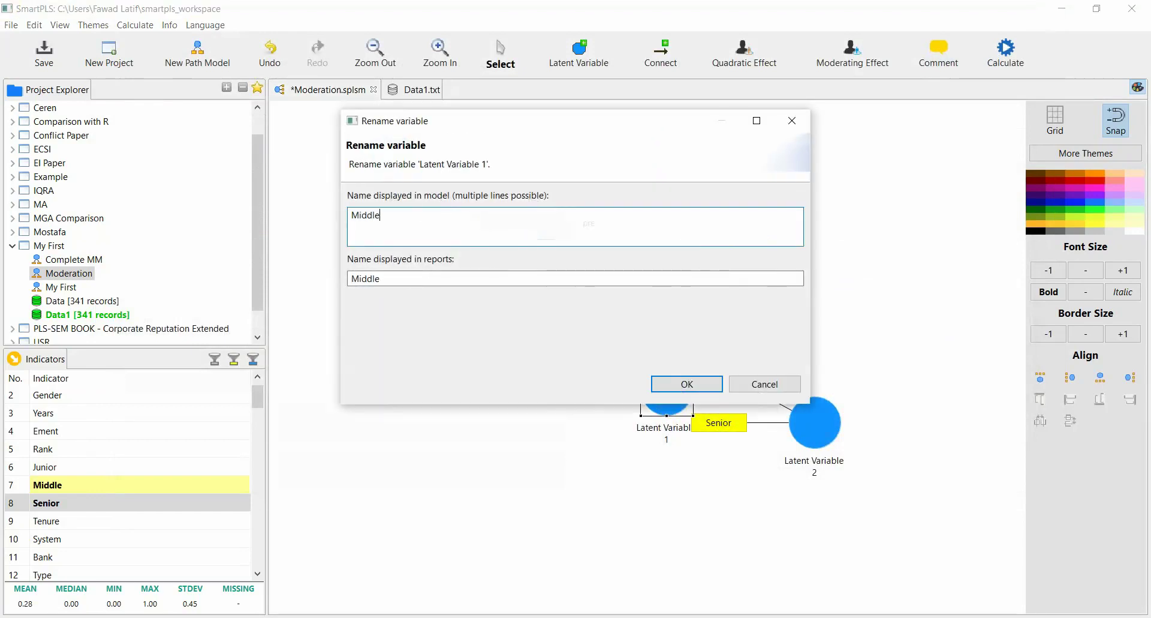
{"action": "left_click", "coordinate": [687, 384]}
{"action": "left_click", "coordinate": [842, 434]}
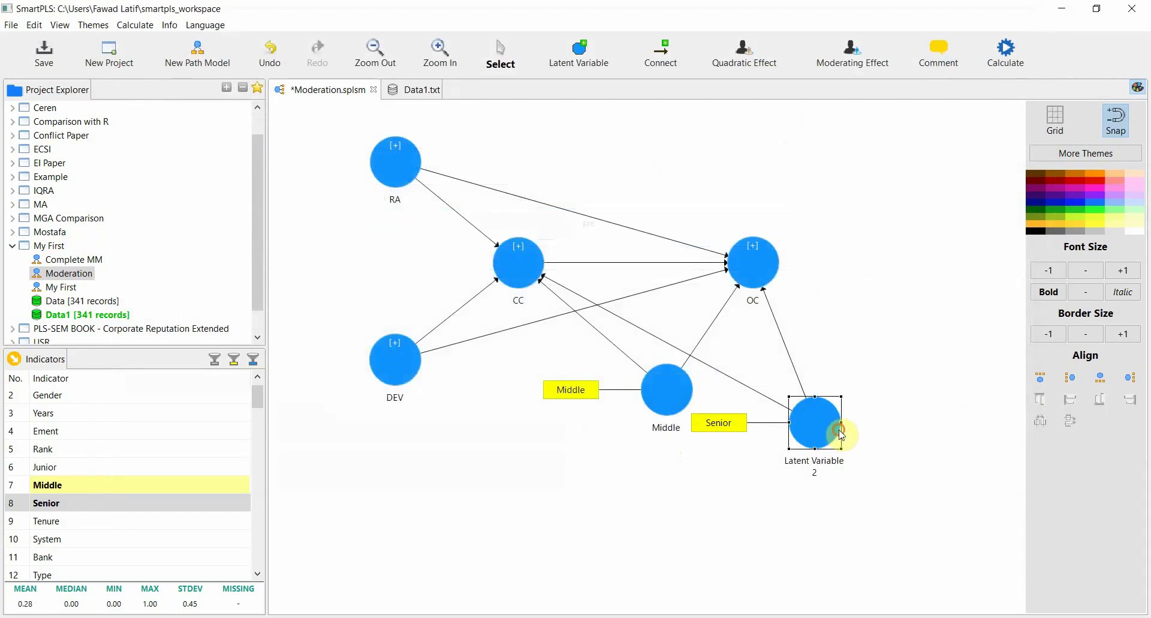
{"action": "double_click", "coordinate": [841, 435]}
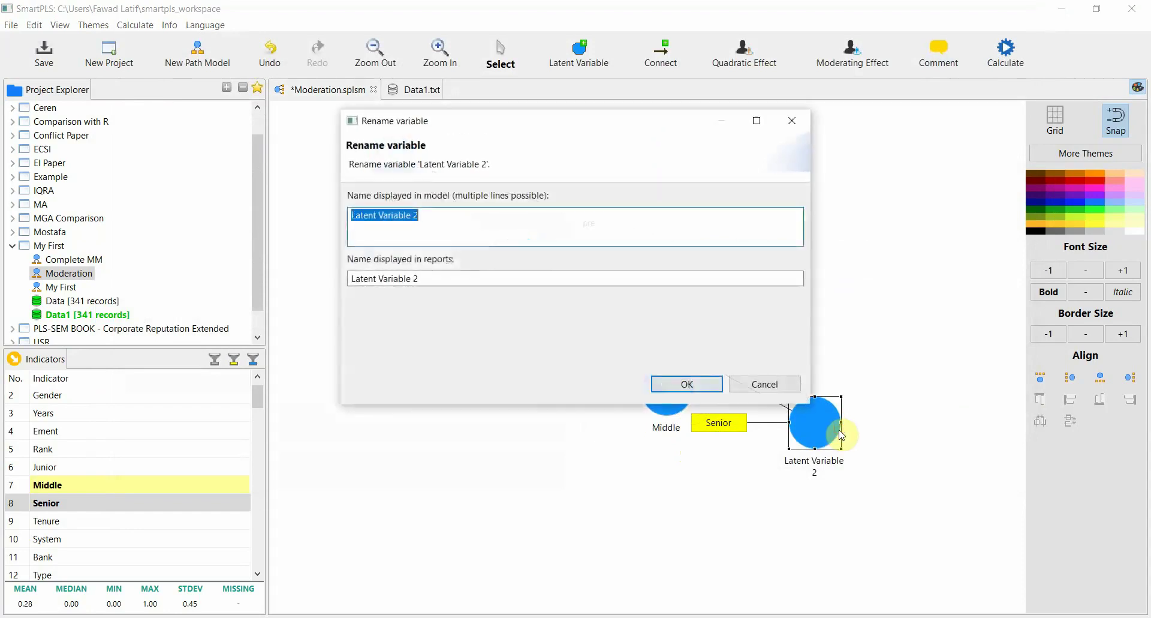
{"action": "type", "text": "Senior"}
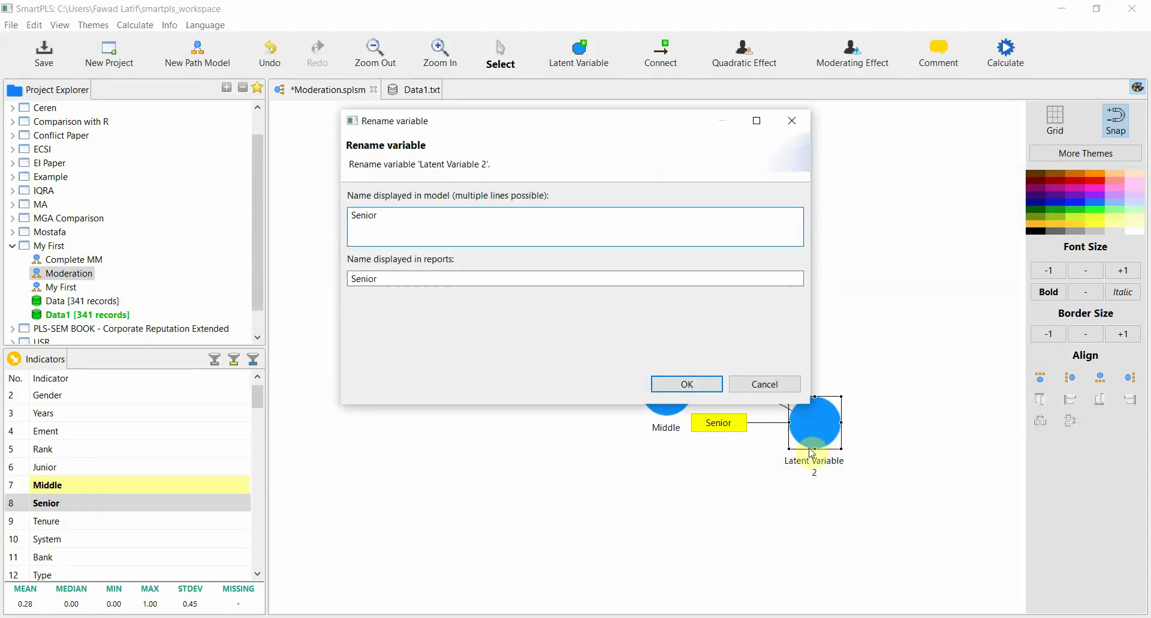
{"action": "left_click", "coordinate": [680, 383]}
- Run bootstrapping on the updated model with the Middle and Senior controls
{"action": "left_click", "coordinate": [1003, 56]}
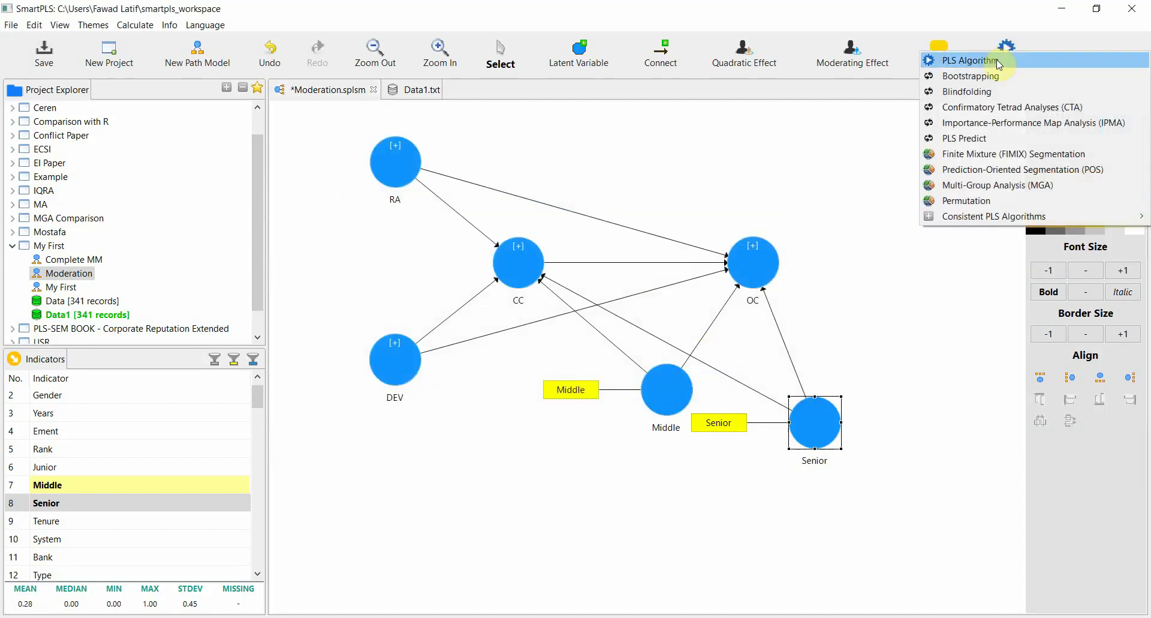
{"action": "left_click", "coordinate": [985, 77]}
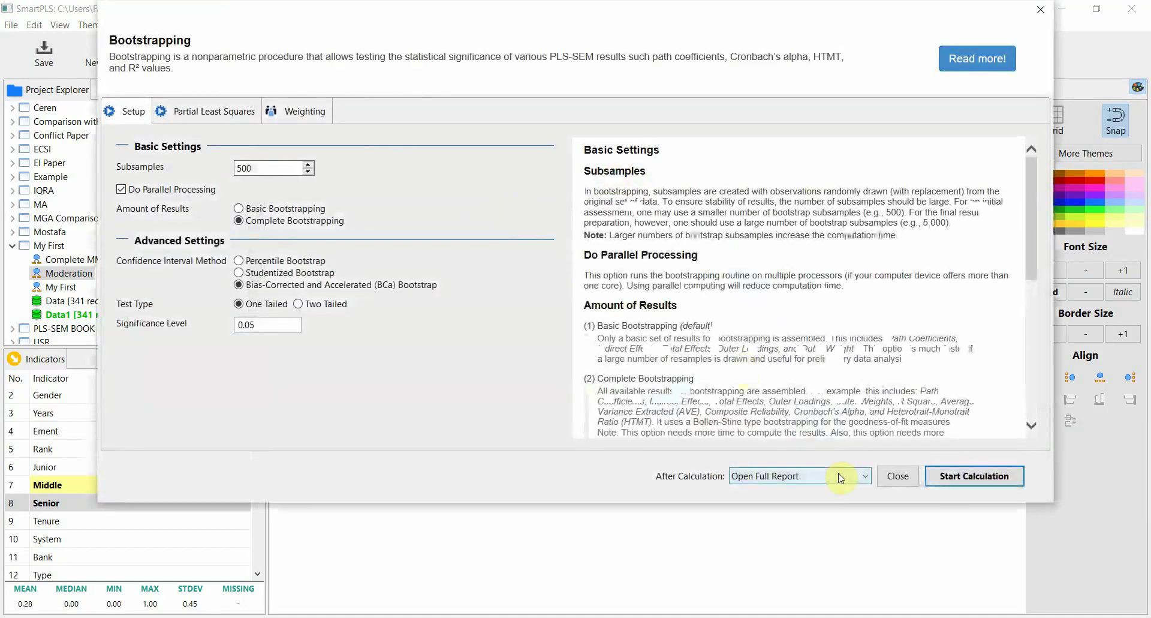
{"action": "left_click", "coordinate": [975, 476]}
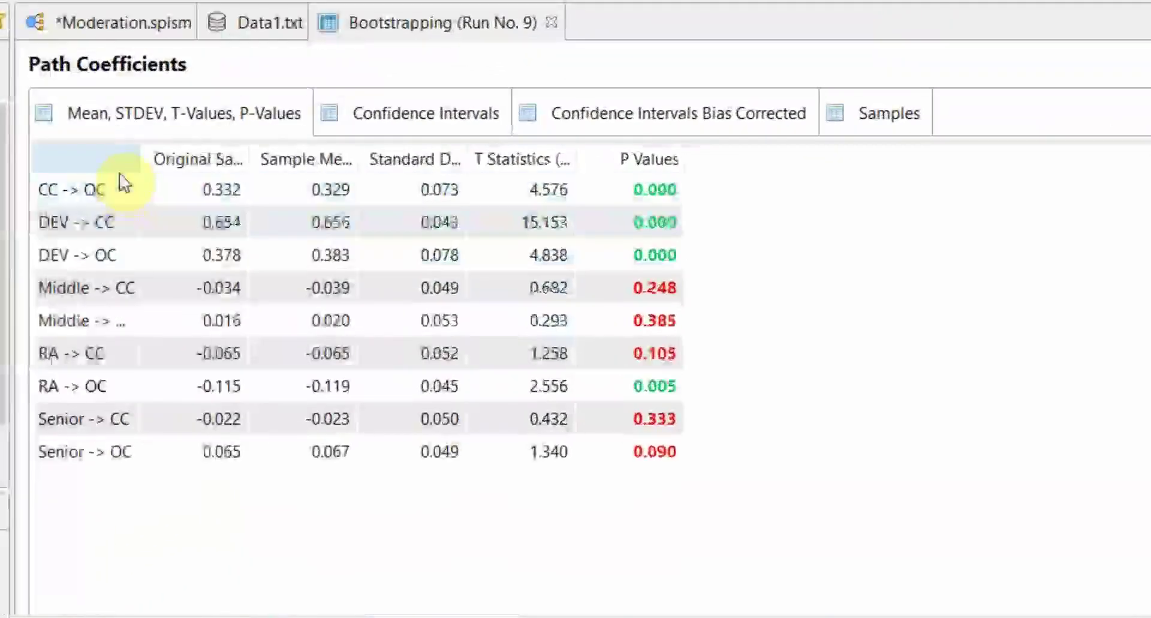
- Review the Middle and Senior paths to CC and OC in the Path Coefficients results
{"action": "left_click_drag", "start_coordinate": [141, 146], "coordinate": [307, 150]}
{"action": "left_click", "coordinate": [133, 306]}
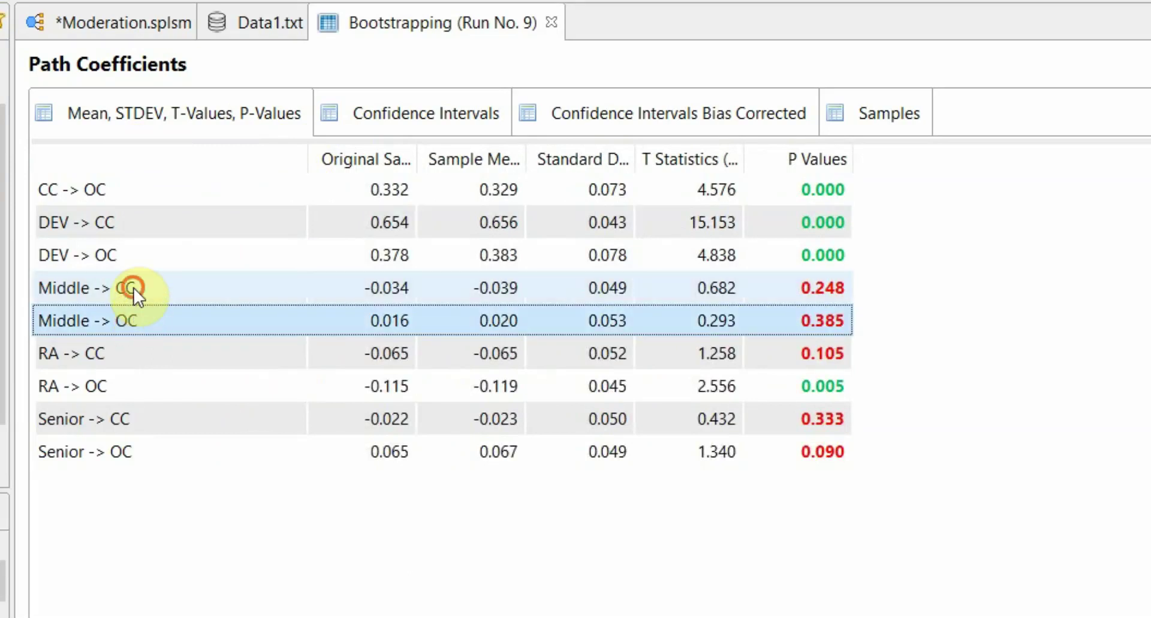
{"action": "left_click", "coordinate": [133, 287]}
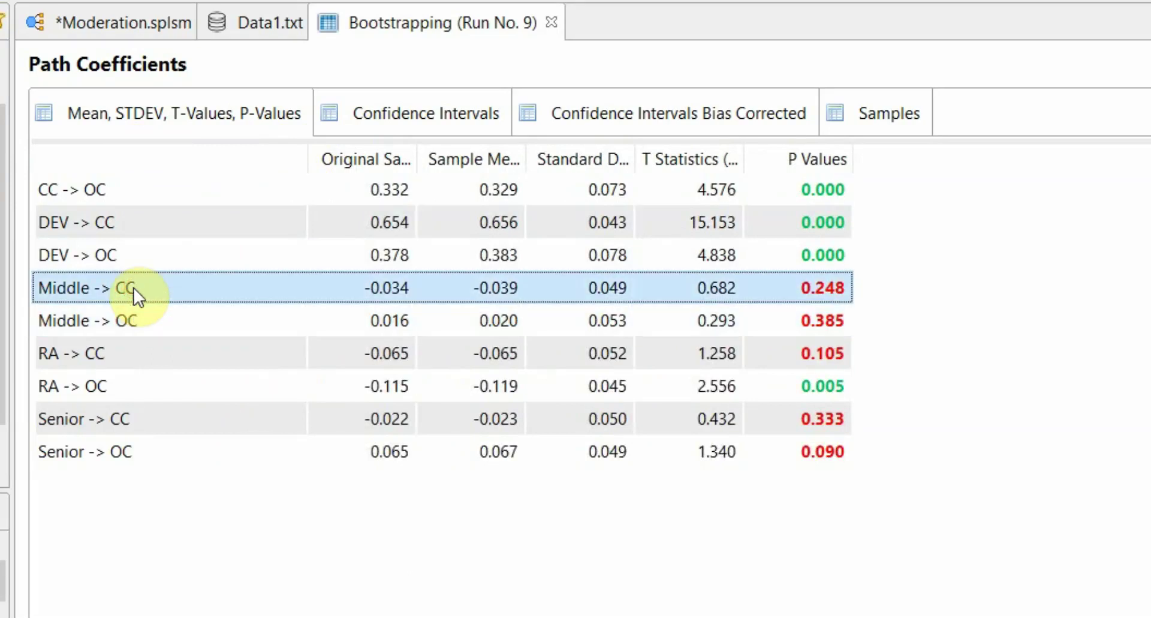
{"action": "left_click", "coordinate": [171, 320]}
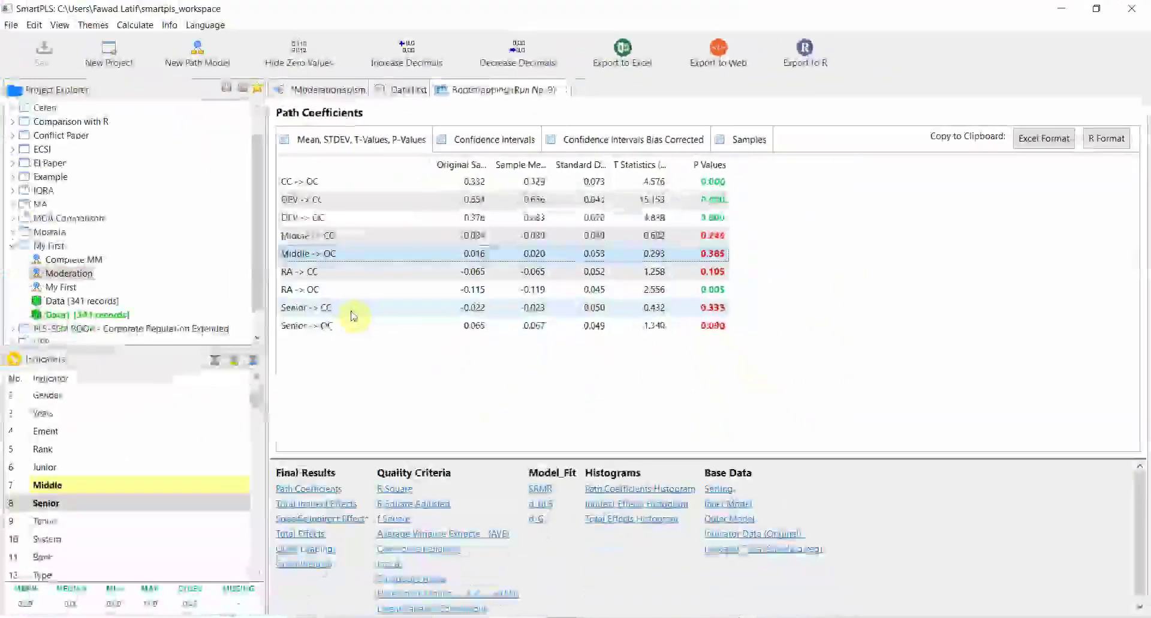
{"action": "left_click", "coordinate": [203, 400]}
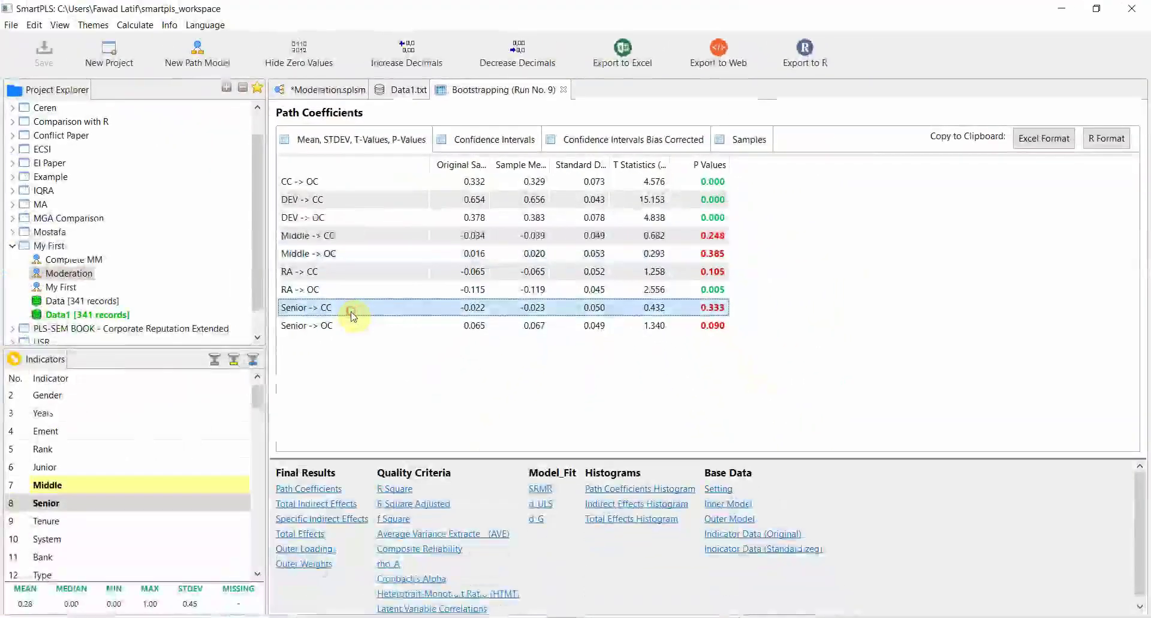
{"action": "left_click", "coordinate": [352, 319]}
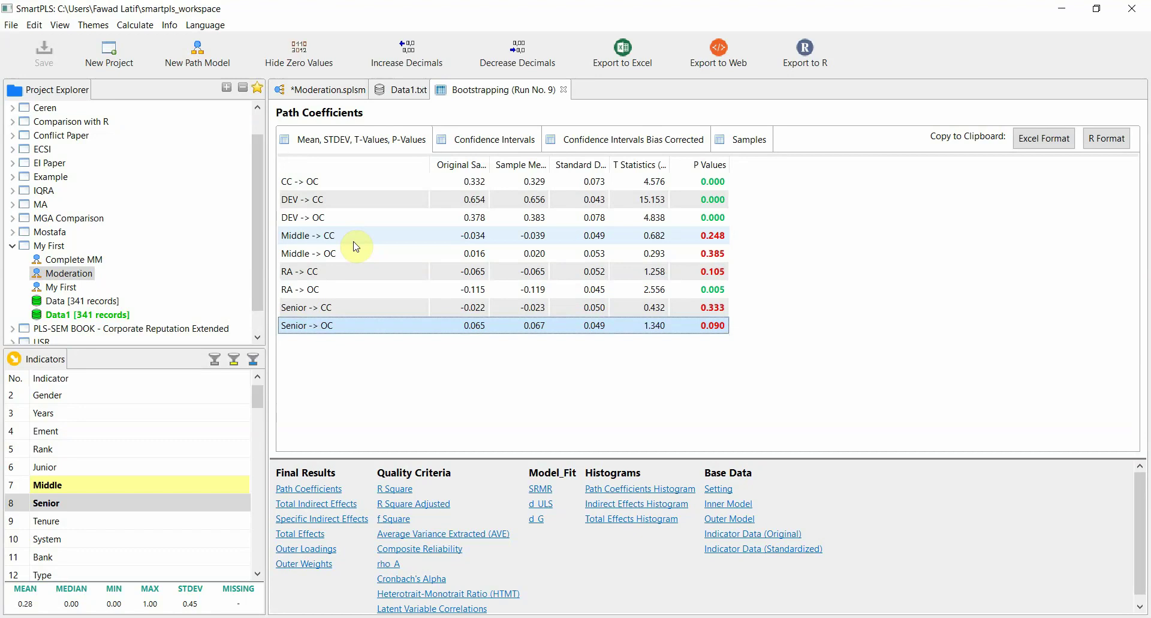
- Align the Middle construct level with Senior on the model, then bring up Excel's Book1 workbook
{"action": "left_click", "coordinate": [341, 96]}
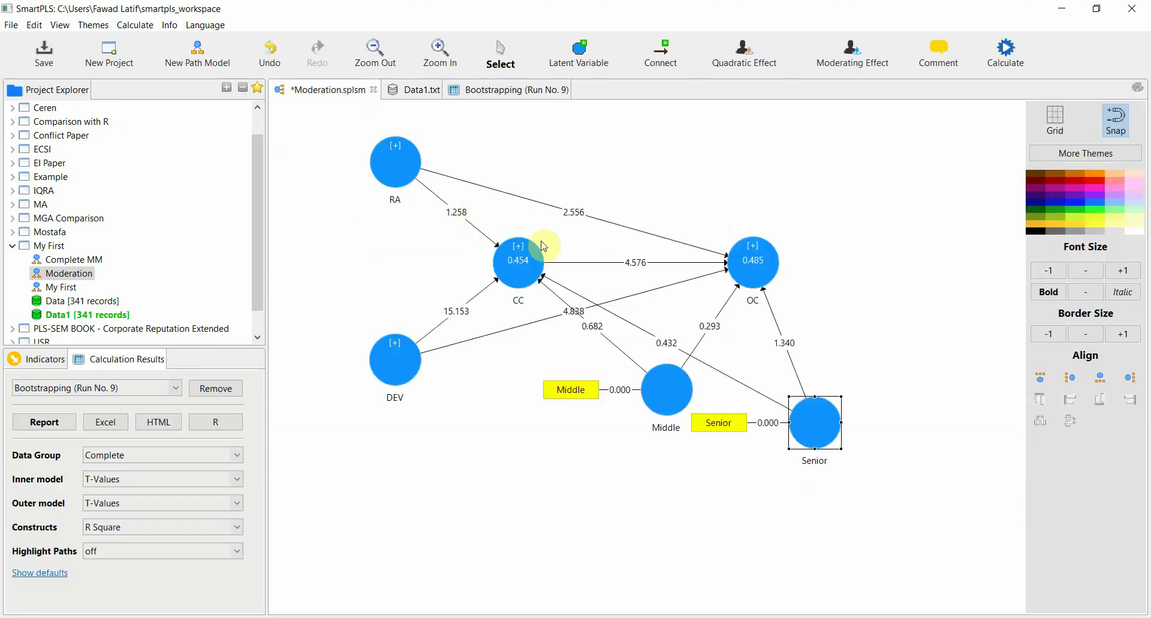
{"action": "left_click_drag", "start_coordinate": [658, 391], "coordinate": [635, 423]}
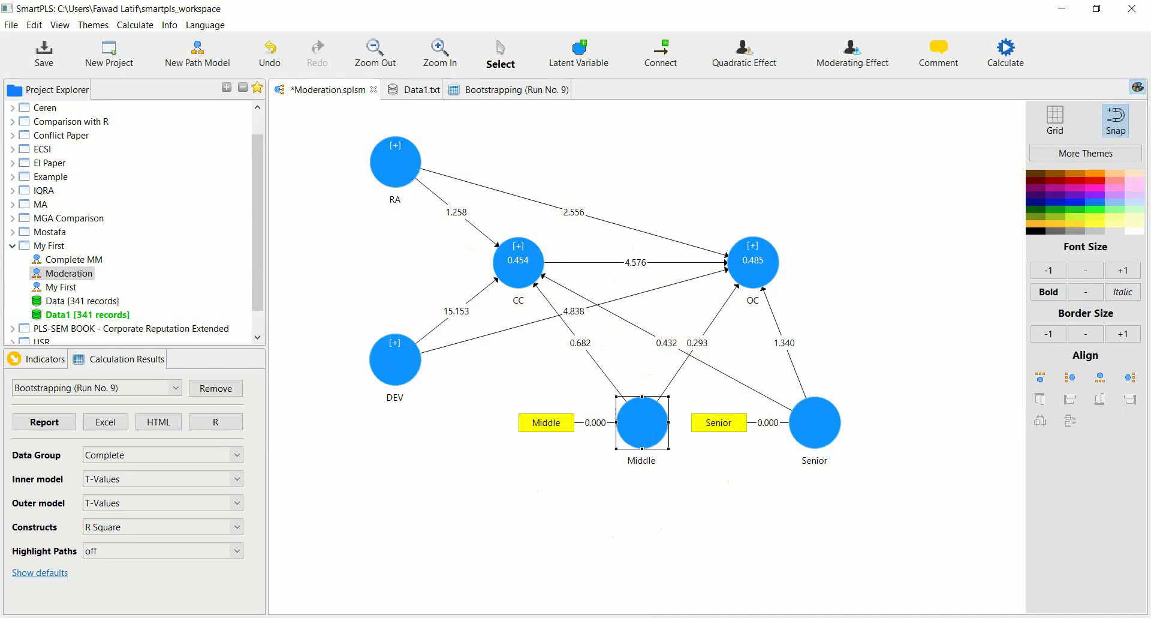
{"action": "mouse_move", "coordinate": [609, 616]}
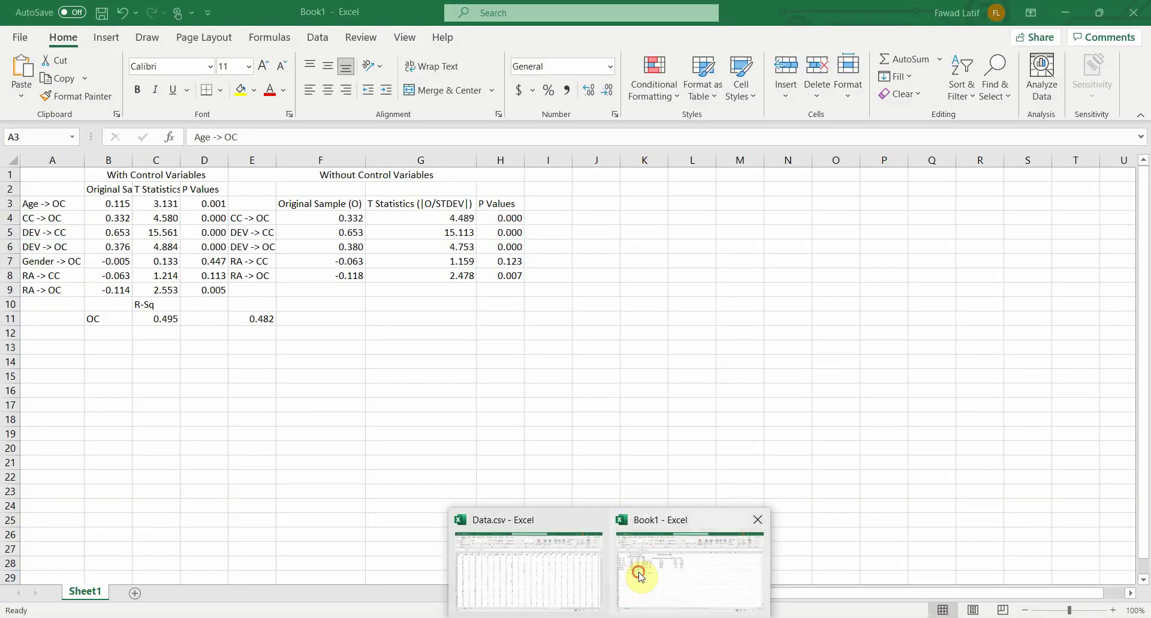
{"action": "left_click", "coordinate": [633, 570]}
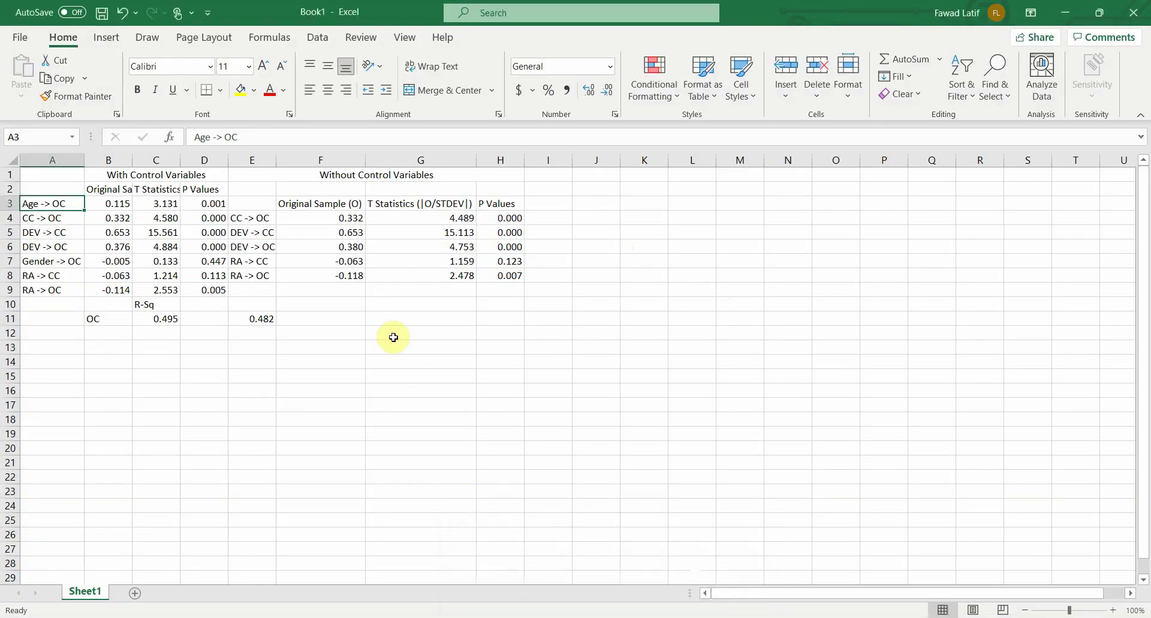